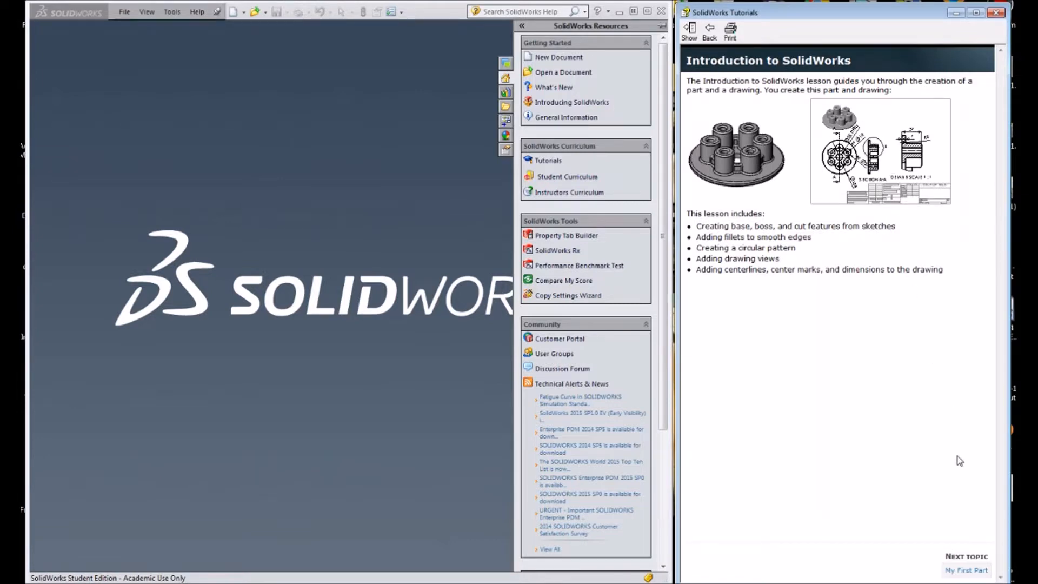
Following the My First Part lesson, create a new part from the tutorial part template and set its units to MMGS.
left_click(965, 570)
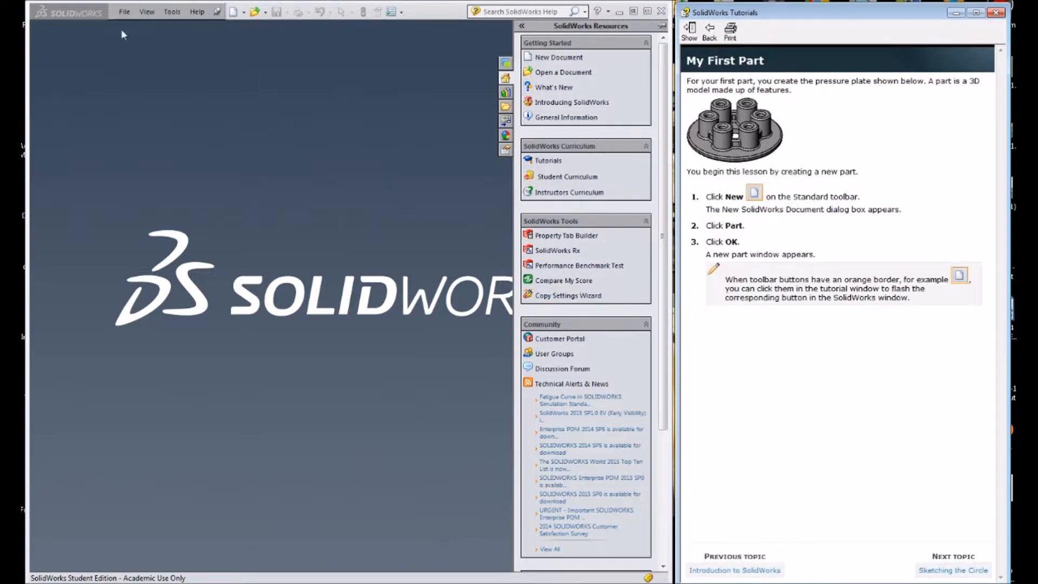
left_click(233, 12)
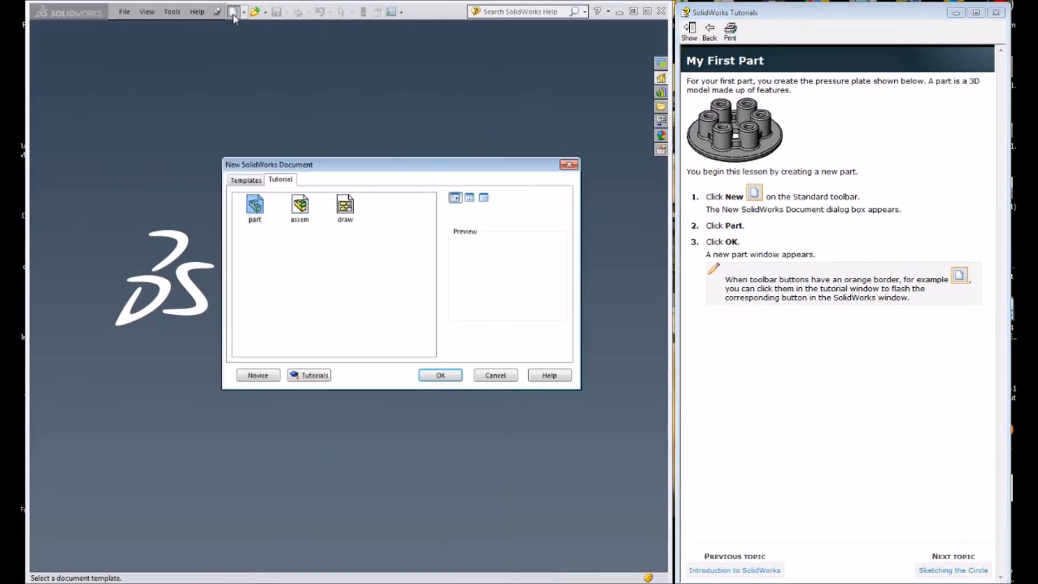
left_click(256, 208)
left_click(444, 375)
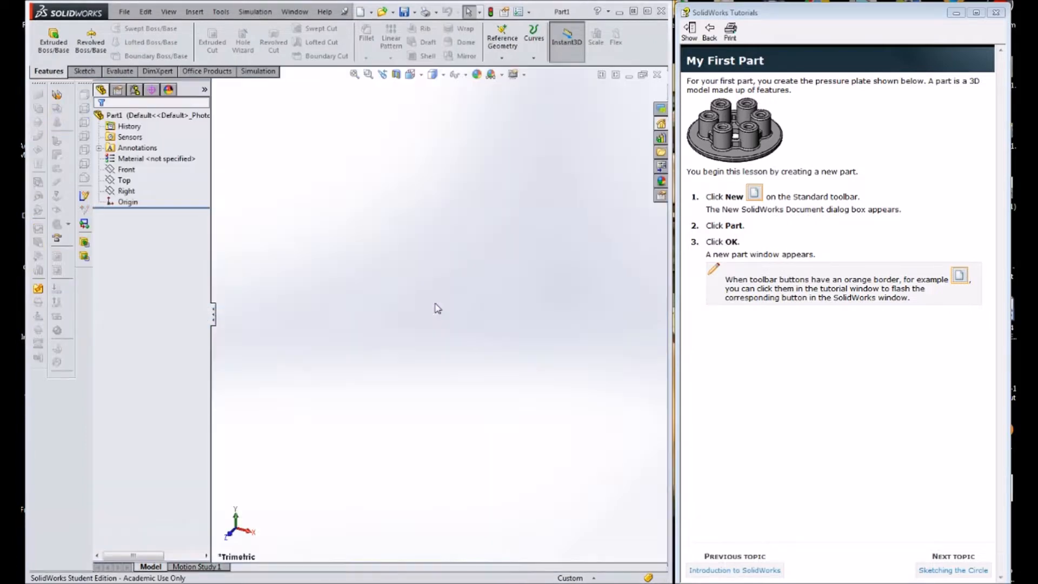
left_click(581, 578)
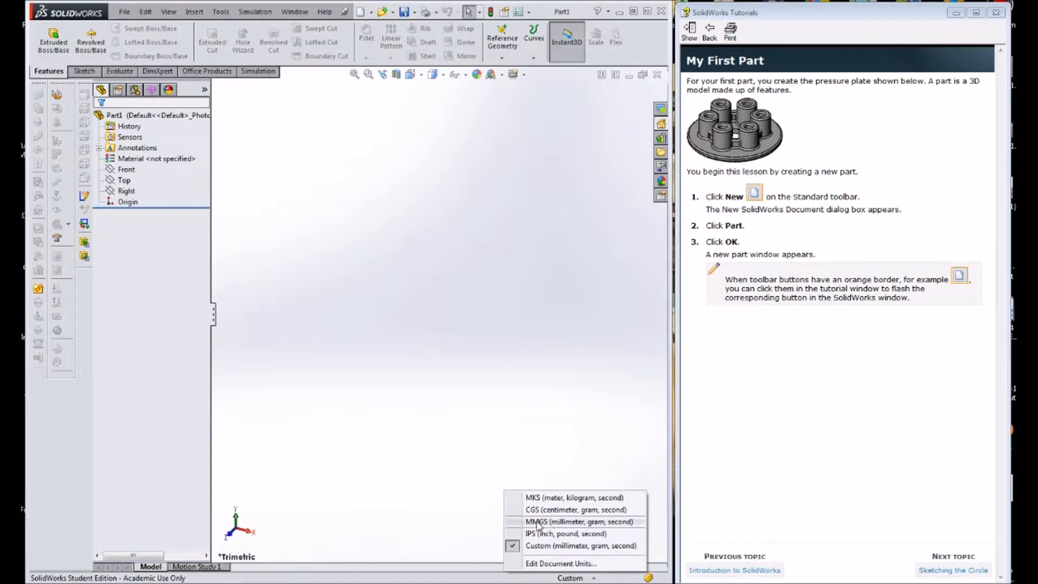
left_click(564, 525)
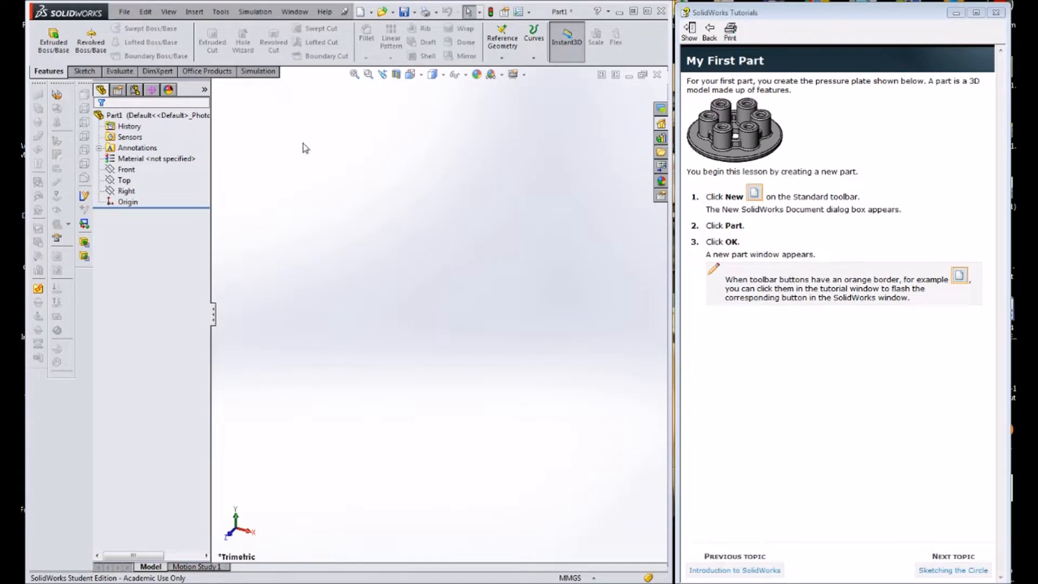
Turn on the display of origins and temporary axes in the part view.
left_click(168, 12)
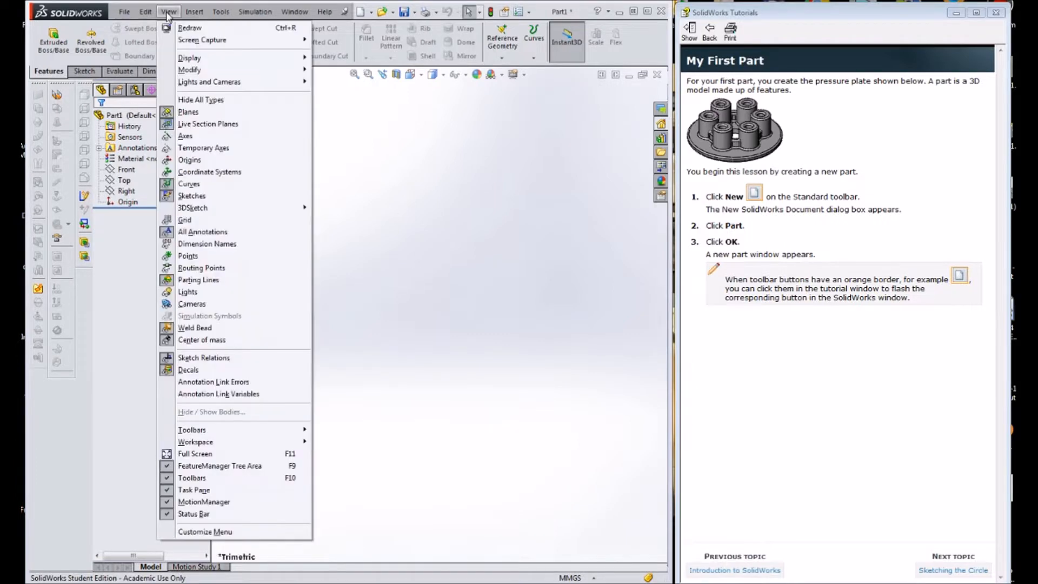
left_click(195, 162)
left_click(173, 13)
left_click(208, 149)
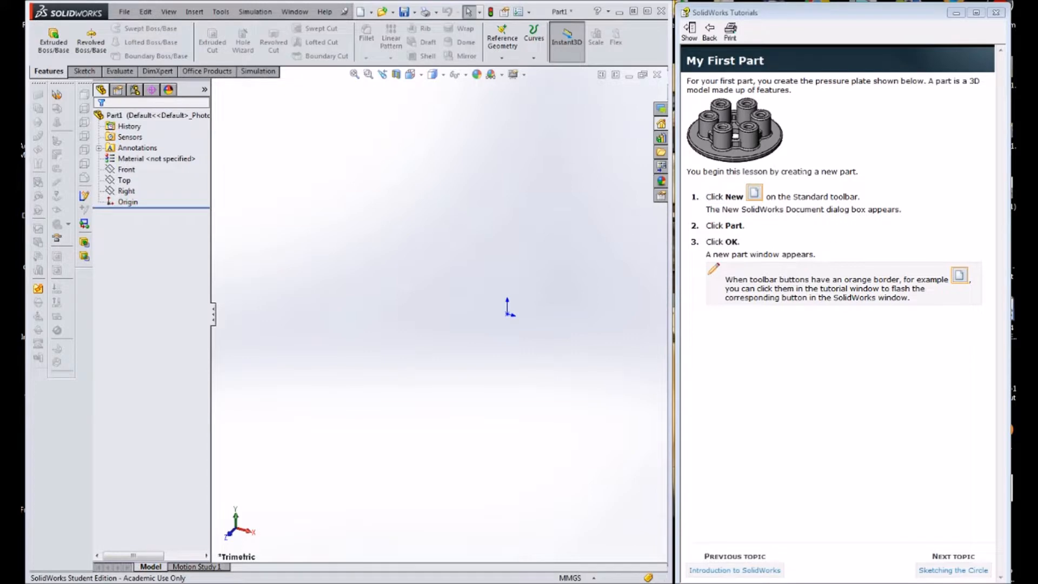
Advance to the Sketching the Circle lesson and start a sketch on the Top plane, viewed from the top.
left_click(967, 572)
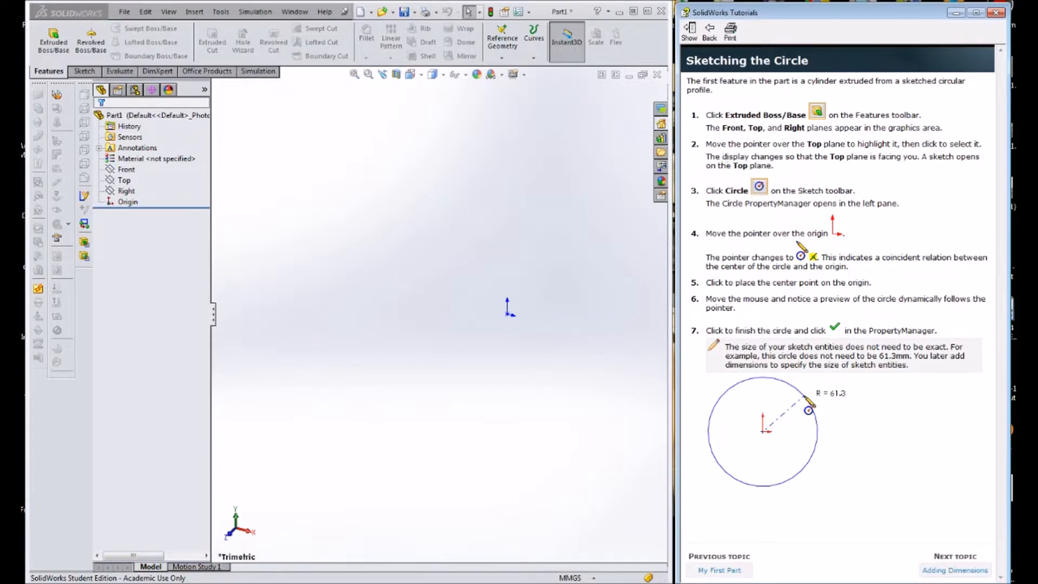
left_click(124, 181)
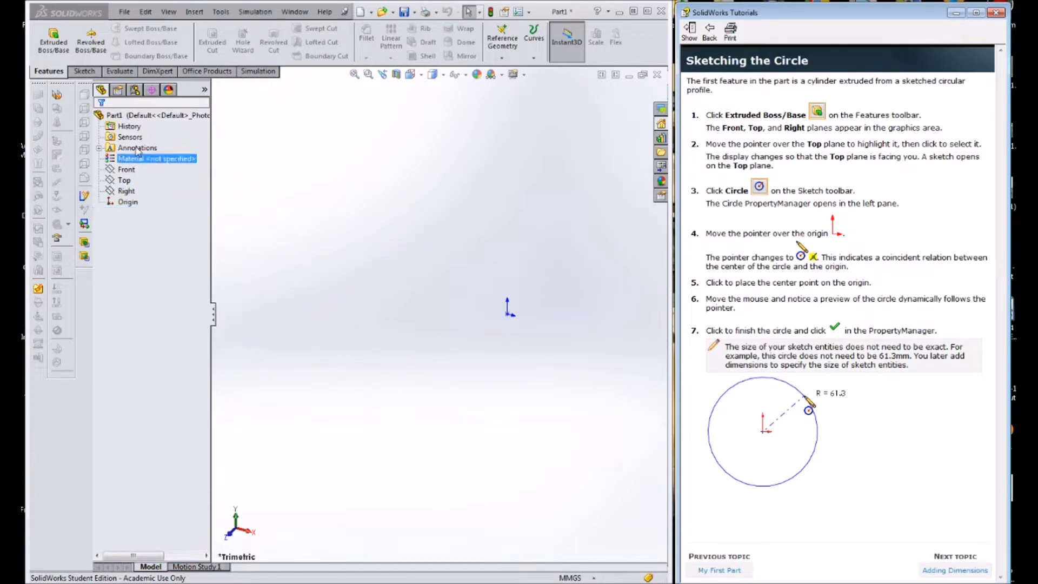
left_click(130, 191)
left_click(124, 180)
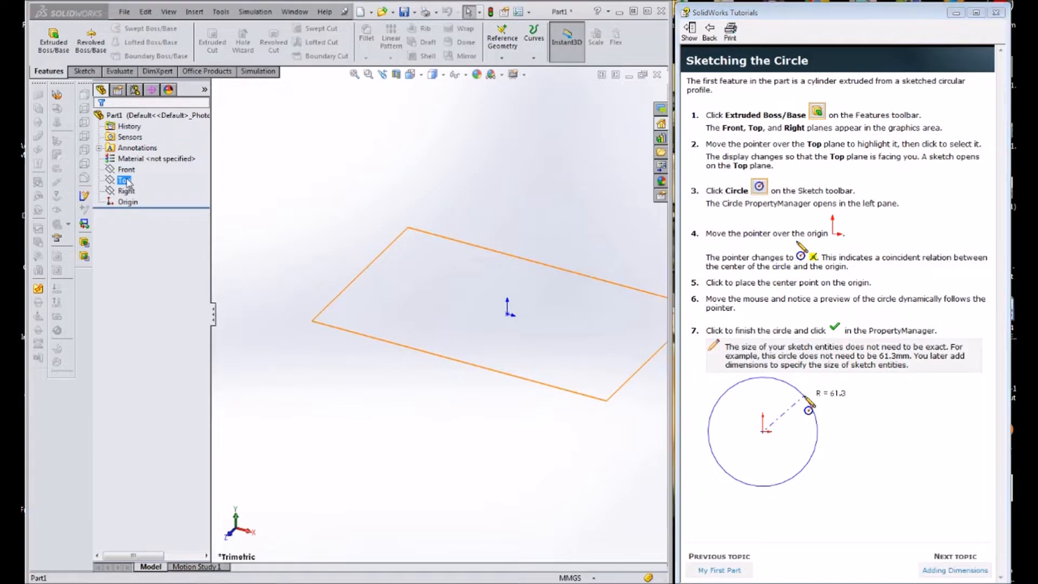
left_click(421, 75)
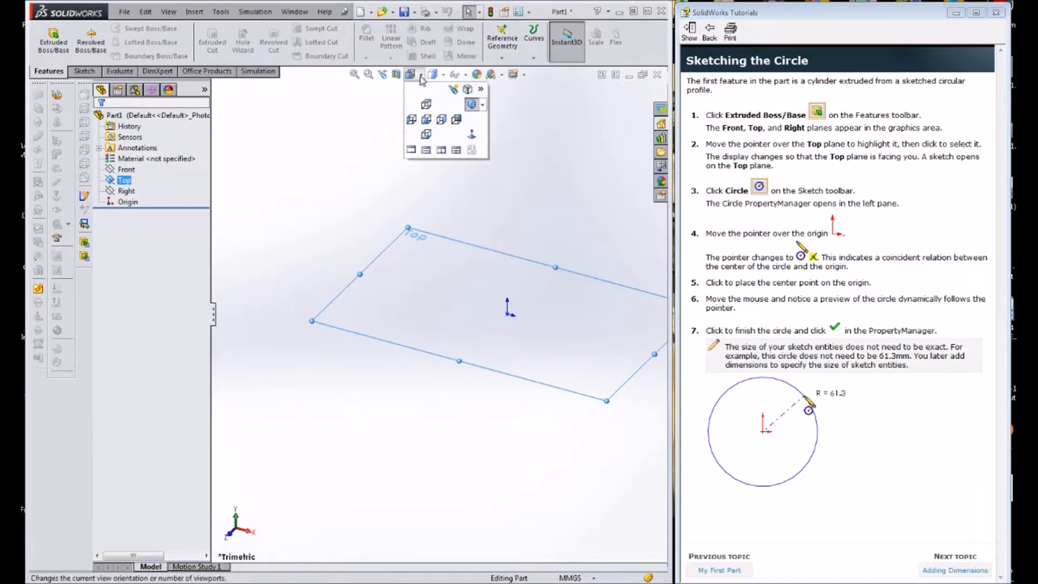
left_click(427, 105)
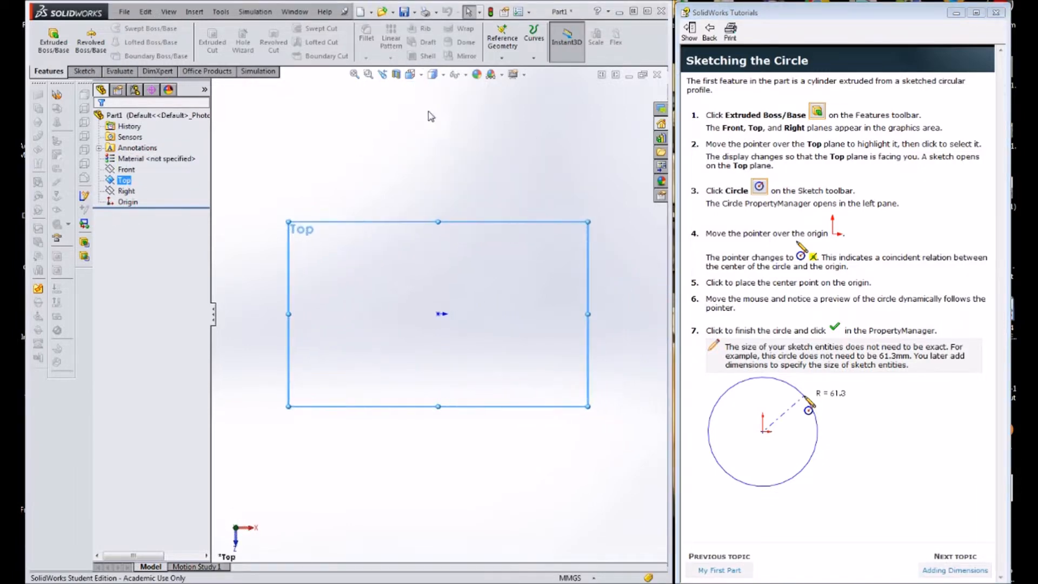
left_click(96, 72)
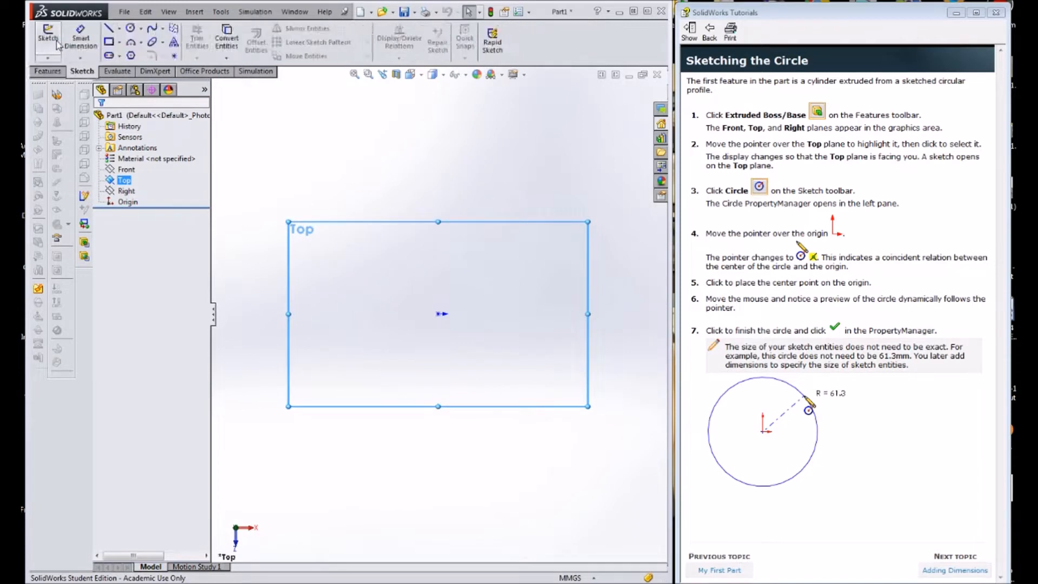
left_click(48, 37)
Sketch a circle centred on the origin with a radius of about 57 mm.
left_click(130, 29)
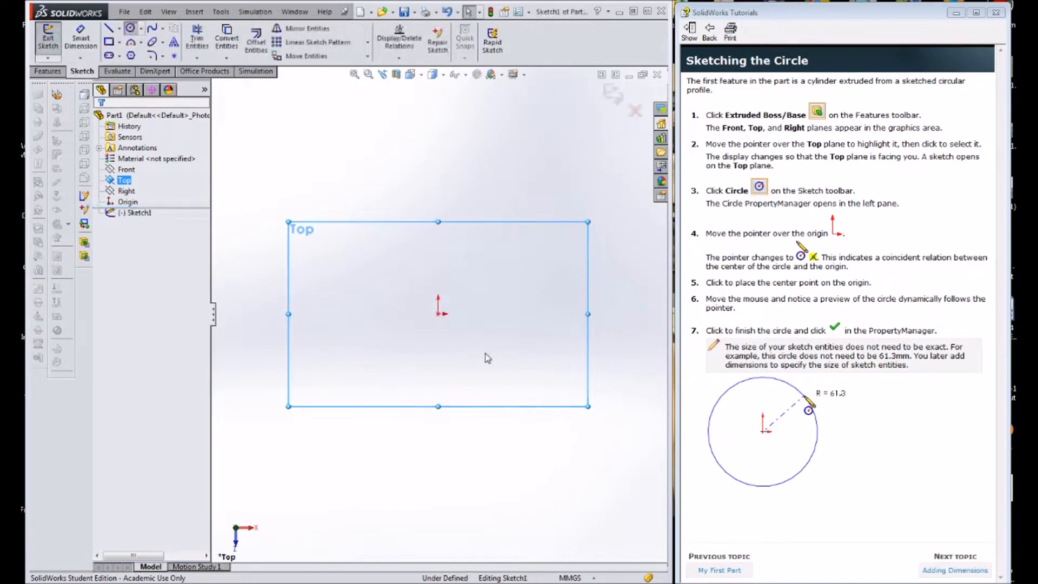
left_click(437, 314)
left_click(537, 380)
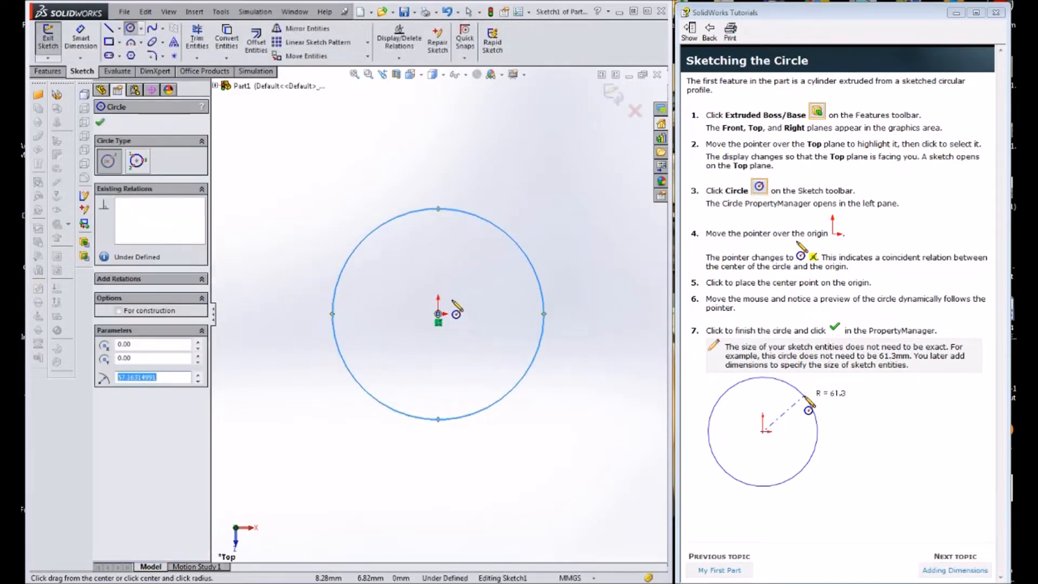
key("Escape")
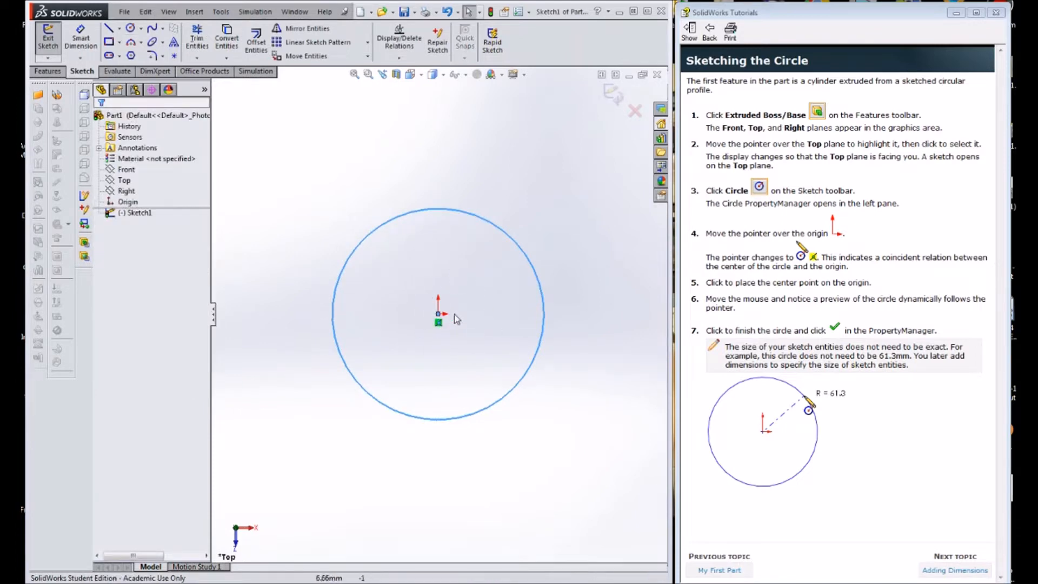
Advance to the Adding Dimensions lesson and dimension the circle's diameter as 128 mm with Smart Dimension.
left_click(955, 569)
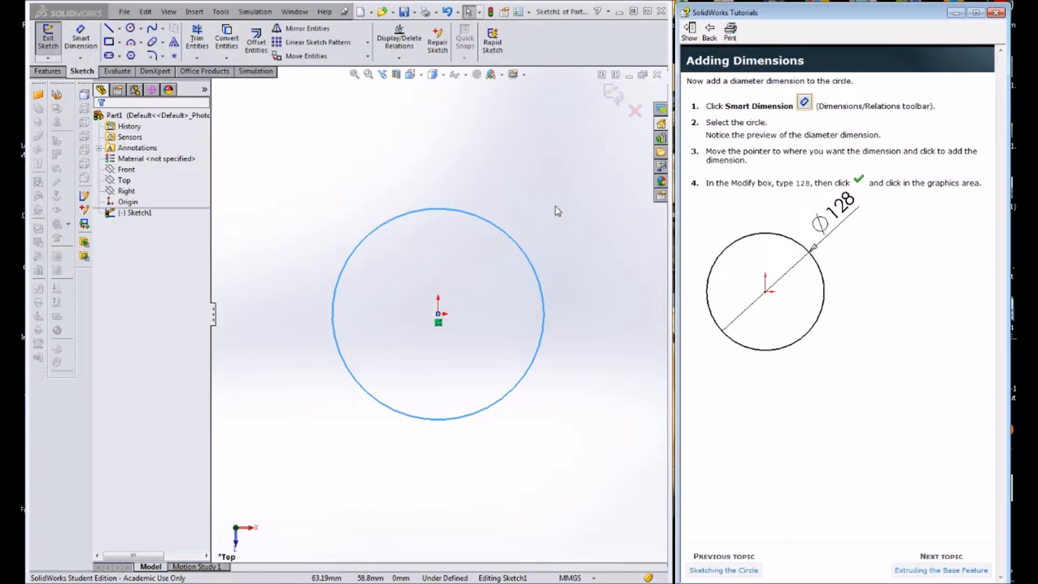
left_click(78, 41)
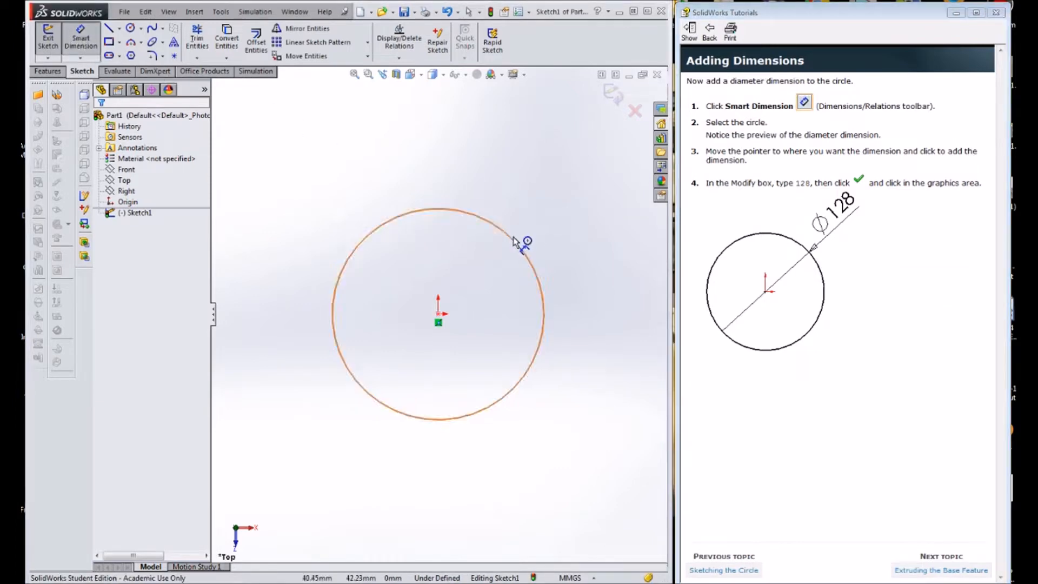
left_click(532, 226)
left_click(547, 203)
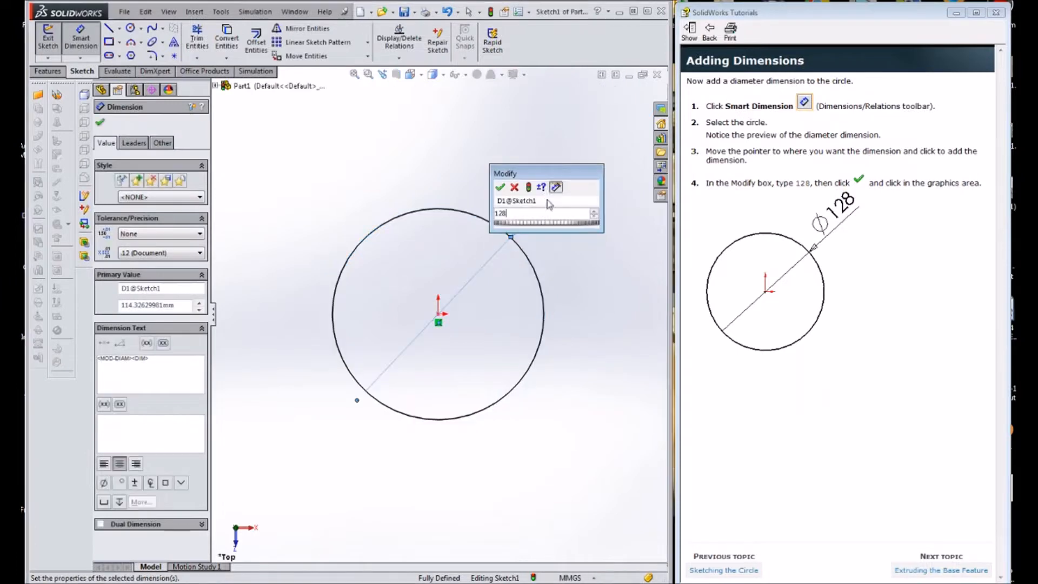
type("128")
key("Return")
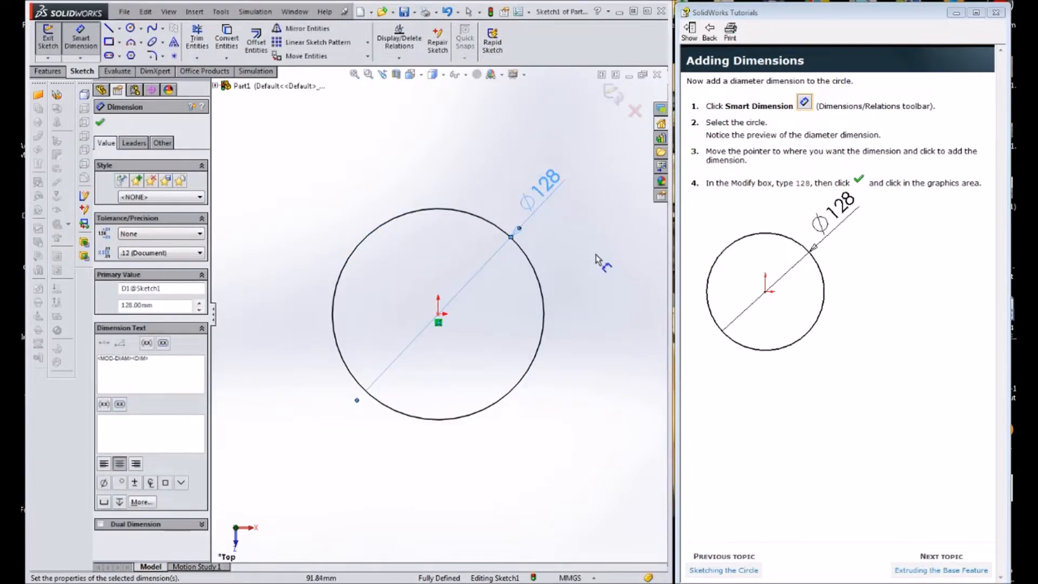
Advance to the Extruding the Base Feature lesson and extrude the circle as a blind boss 7 mm deep.
left_click(961, 570)
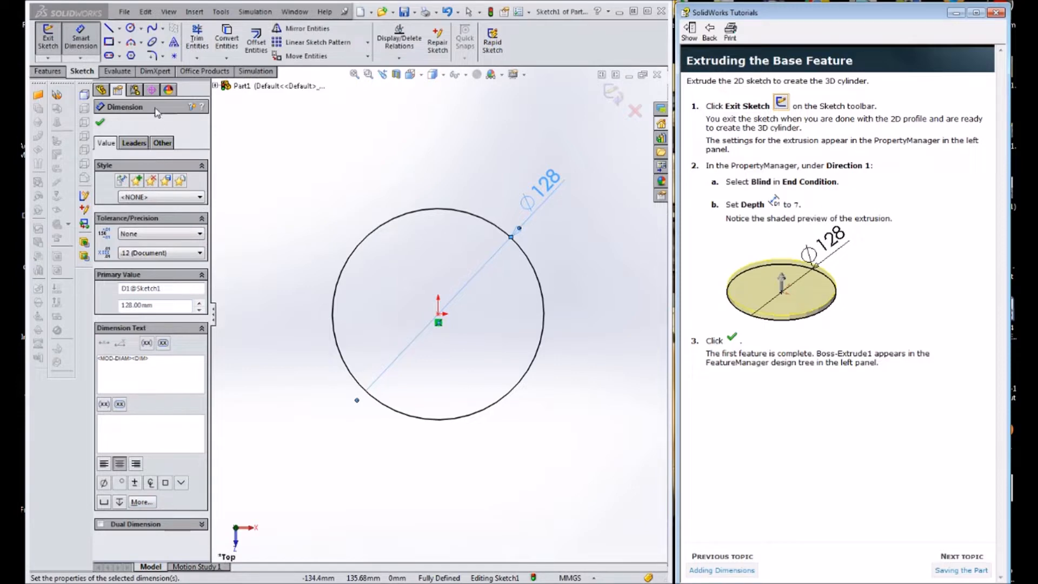
left_click(47, 71)
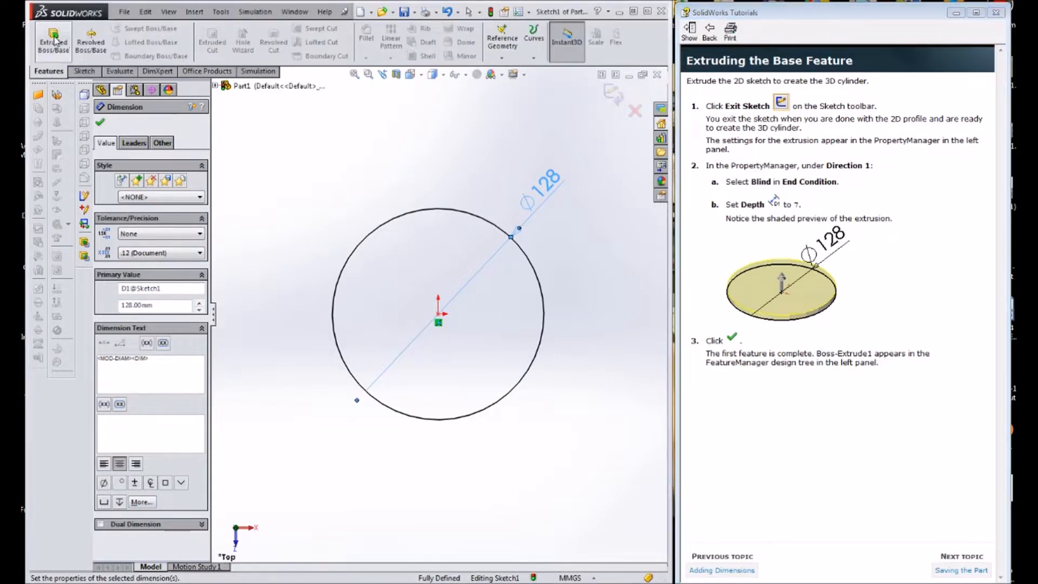
left_click(54, 43)
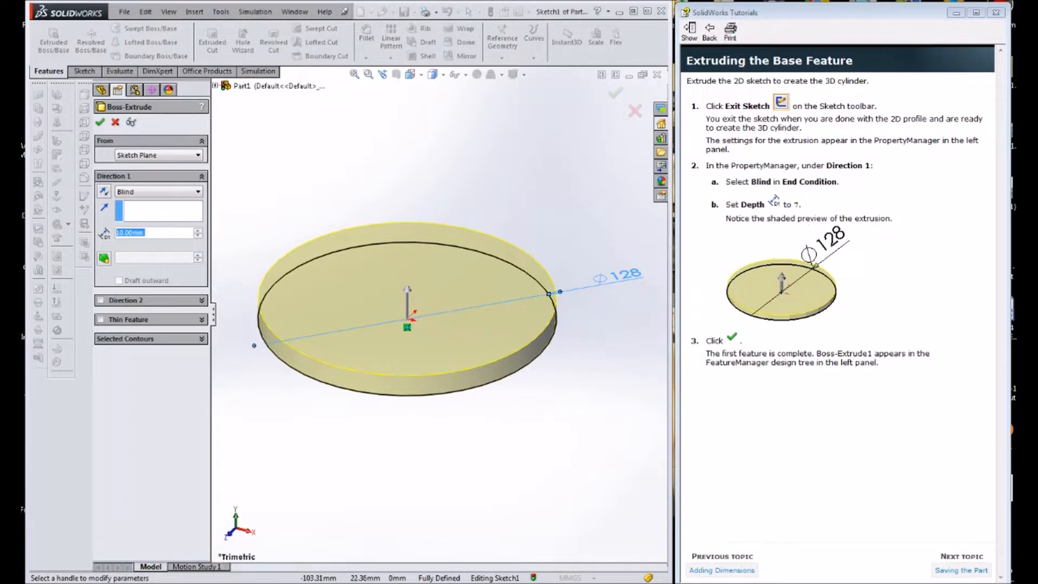
type("7")
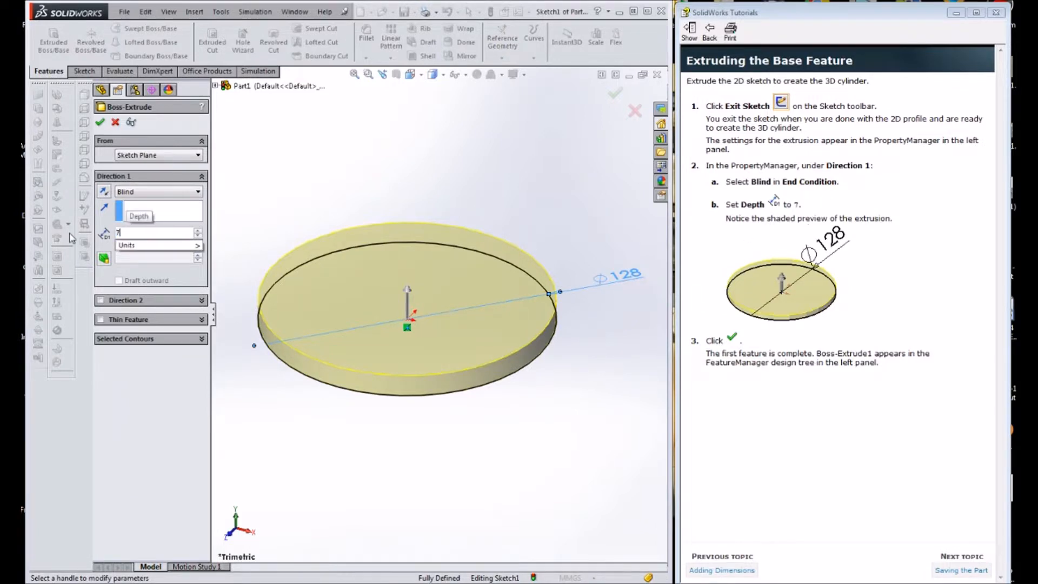
left_click(99, 122)
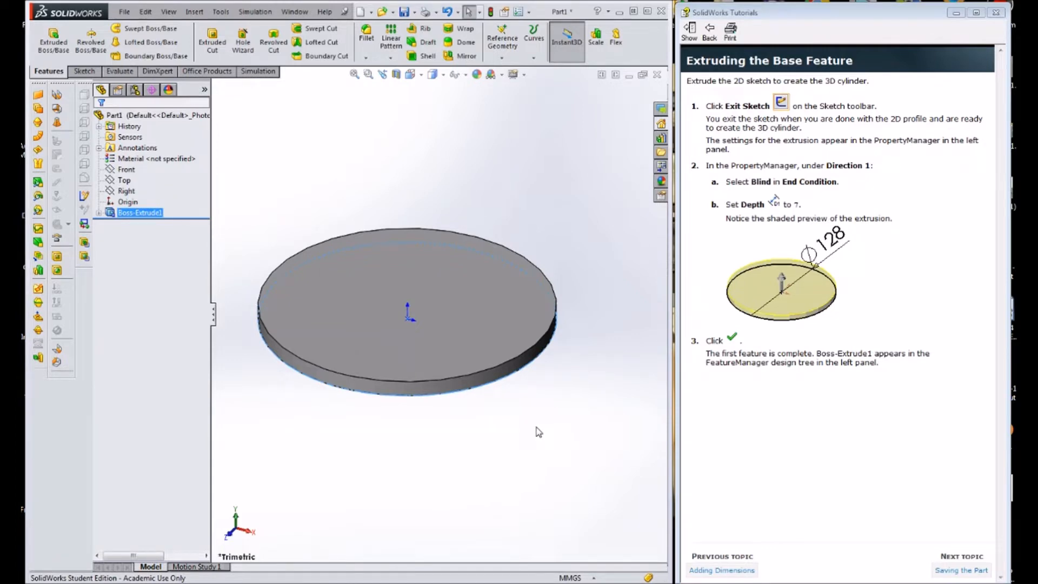
Advance to the Saving the Part lesson and save the part to the Desktop as Z TEST.
left_click(957, 570)
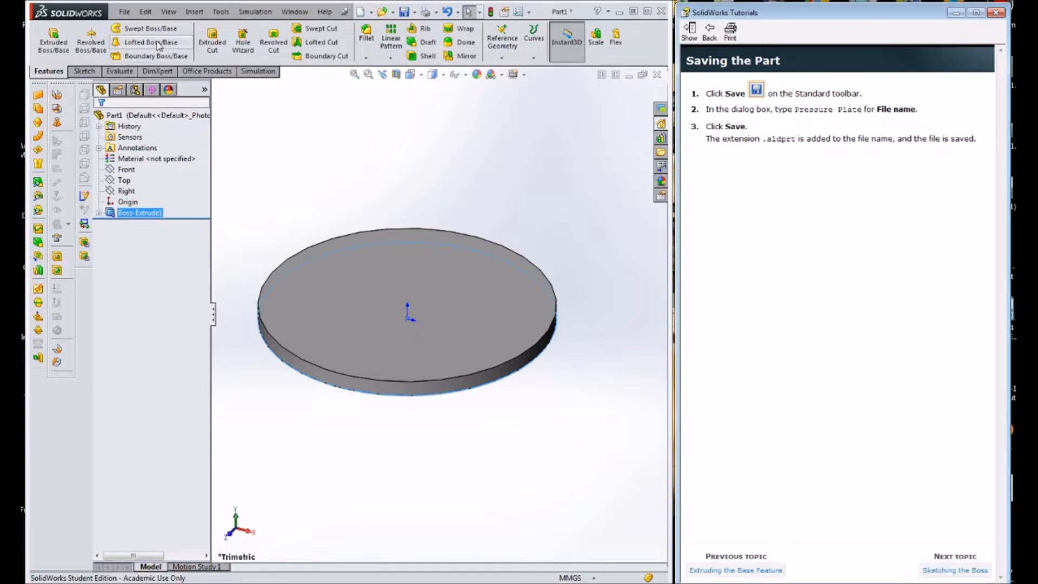
left_click(124, 12)
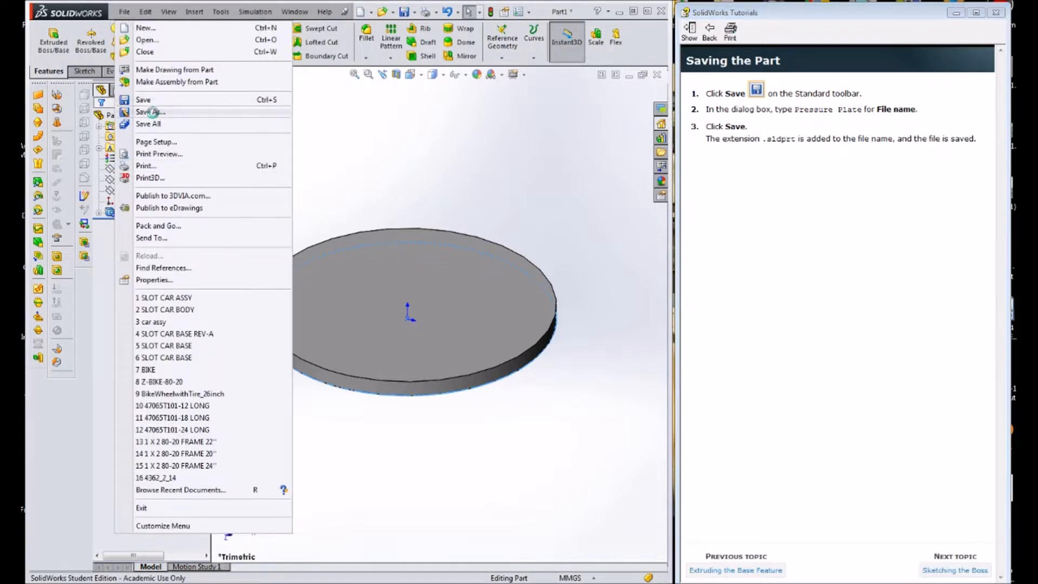
left_click(155, 111)
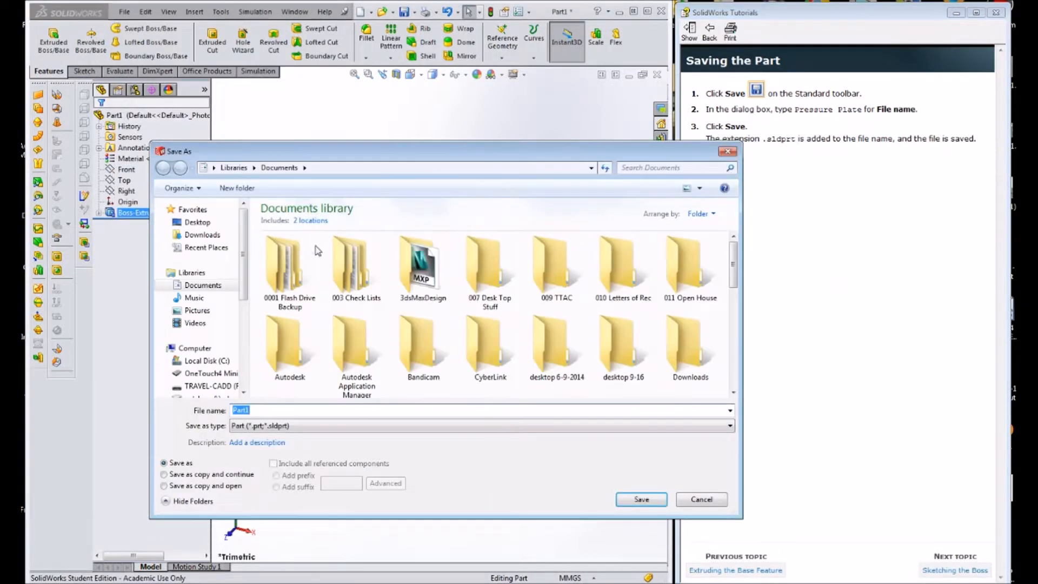
left_click(197, 223)
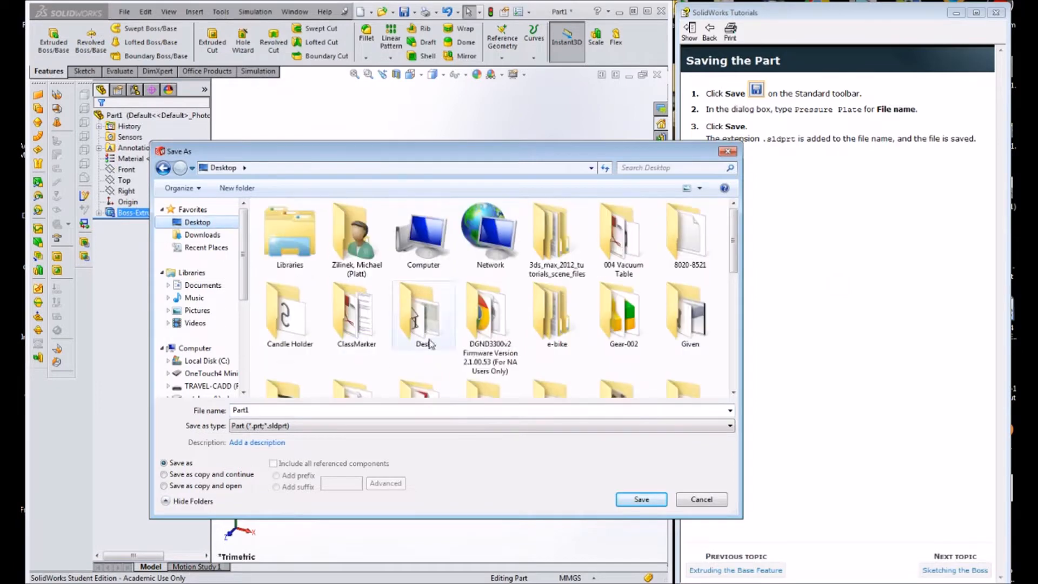
left_click(198, 411)
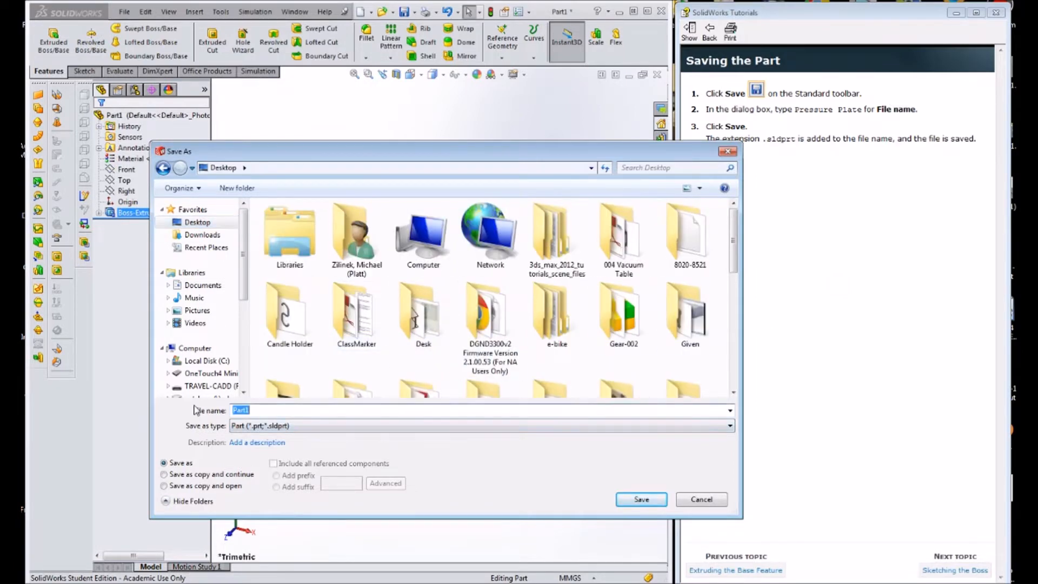
type("Z TEST")
left_click(630, 499)
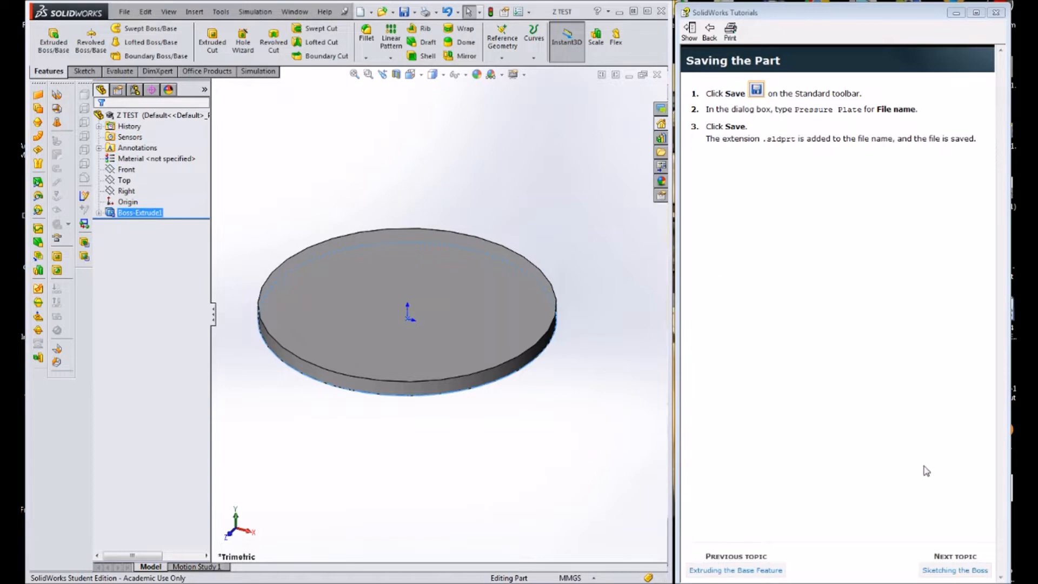
Advance to the Sketching the Boss lesson and start a sketch on the disc's top face, viewed from the top.
left_click(947, 571)
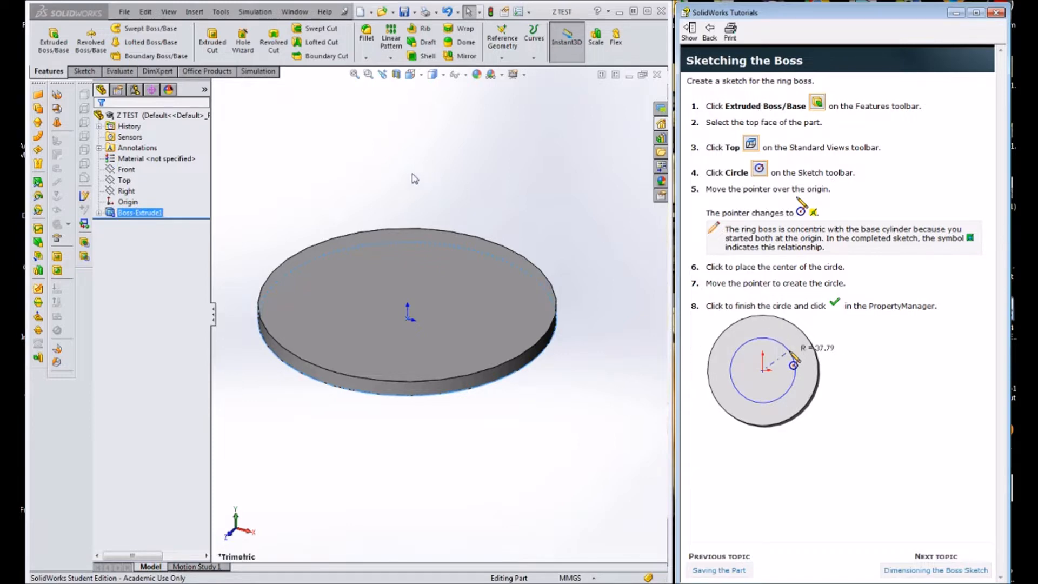
left_click(421, 75)
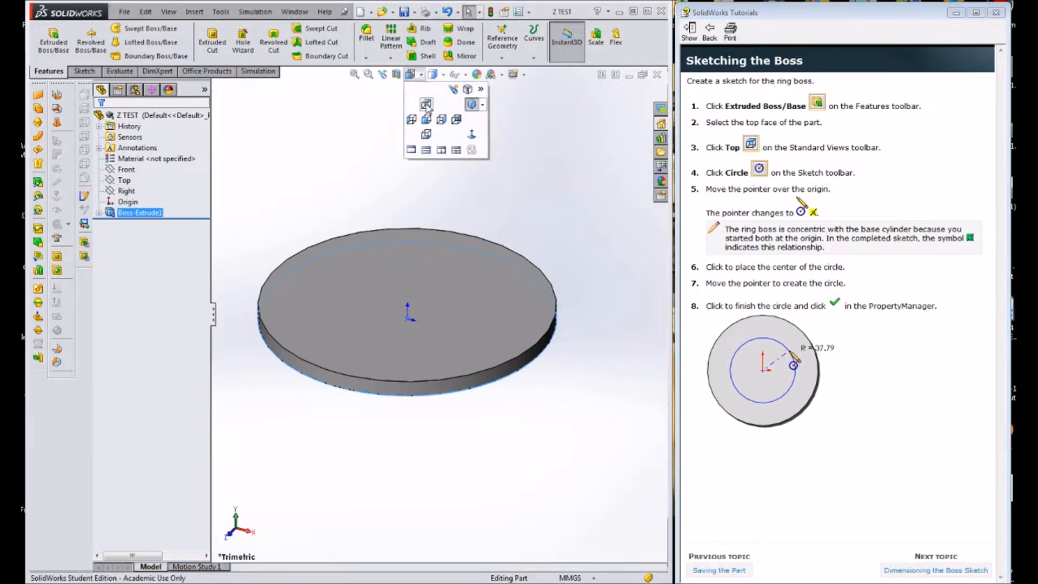
left_click(425, 104)
left_click(403, 233)
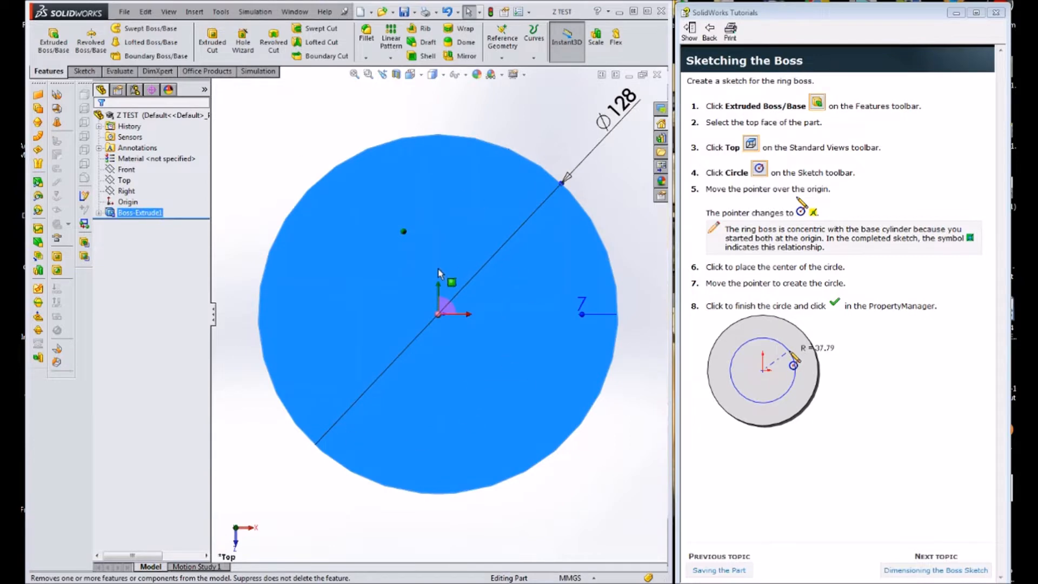
left_click(84, 70)
left_click(53, 39)
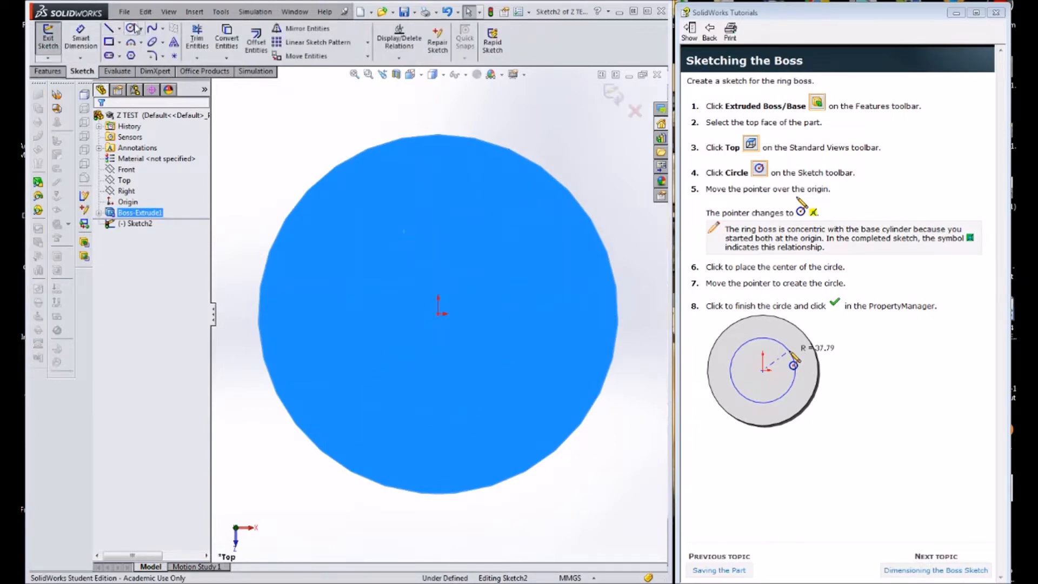
Sketch a circle of about 33 mm radius centred on the origin on the disc's top face.
left_click(130, 29)
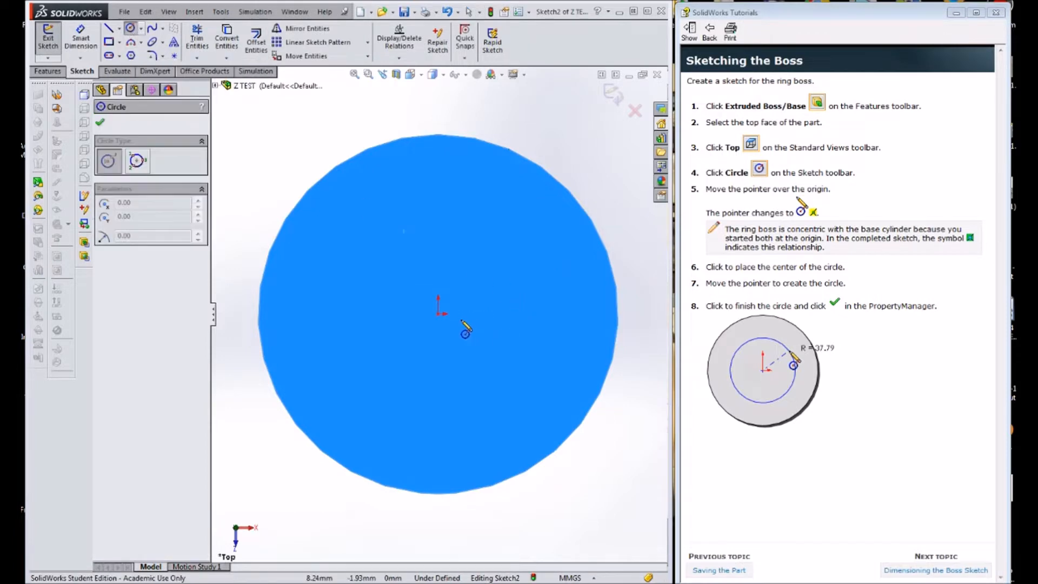
left_click(439, 314)
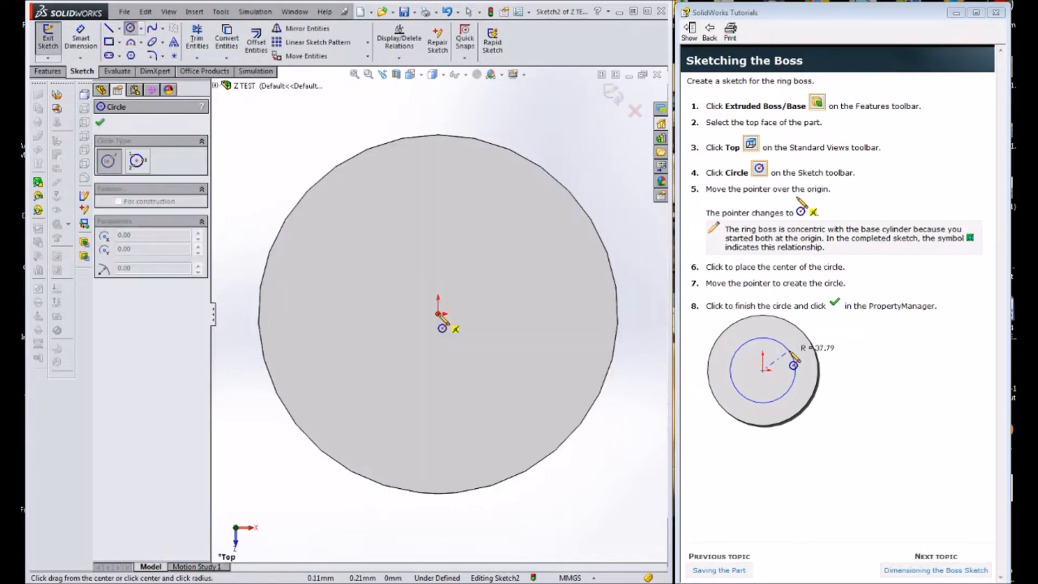
left_click(524, 356)
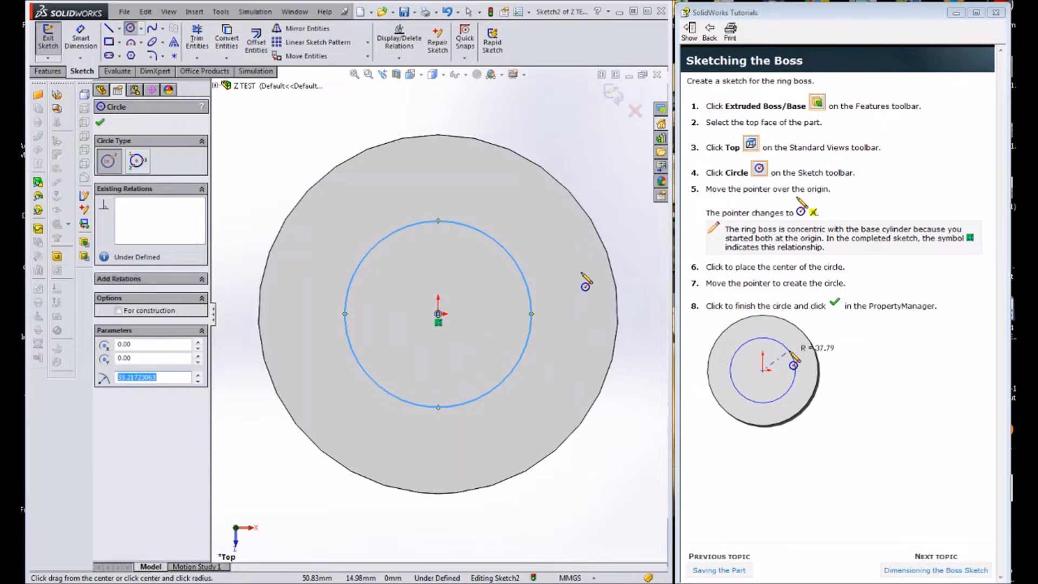
key("Escape")
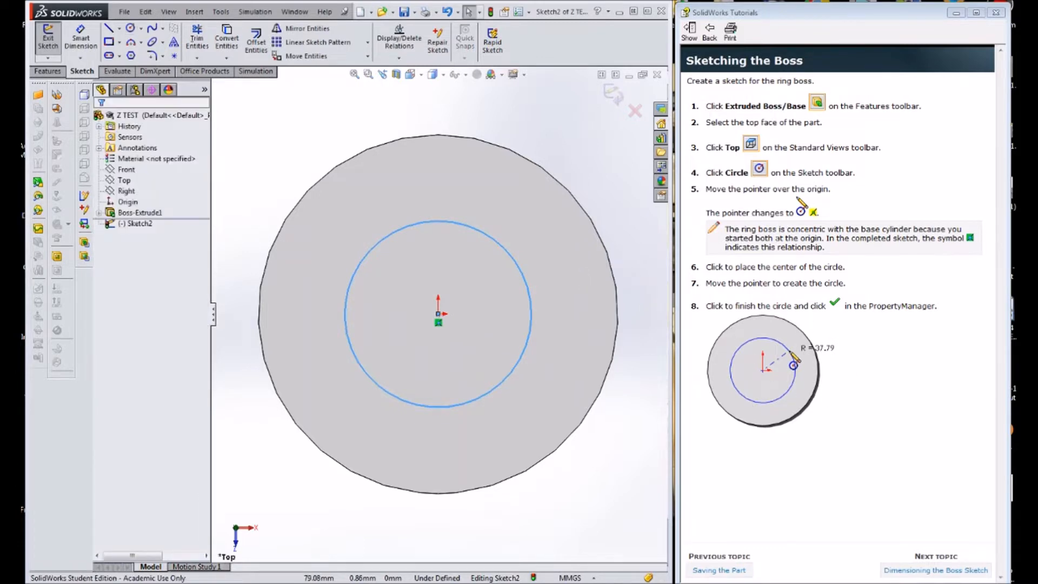
Advance to the Dimensioning the Boss Sketch lesson and dimension the circle's diameter as 75 mm with Smart Dimension.
left_click(968, 570)
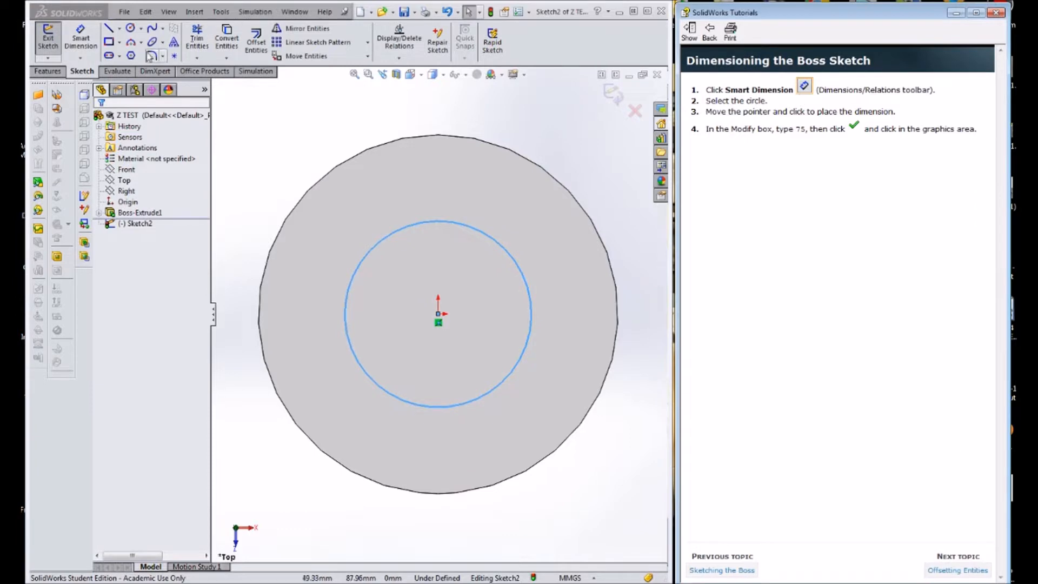
left_click(80, 38)
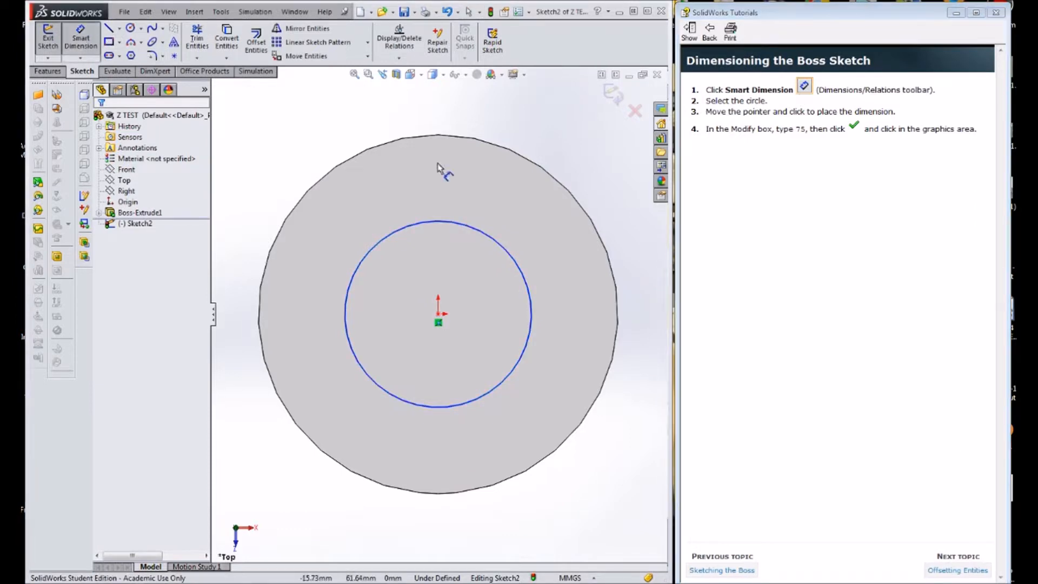
left_click(503, 244)
left_click(521, 212)
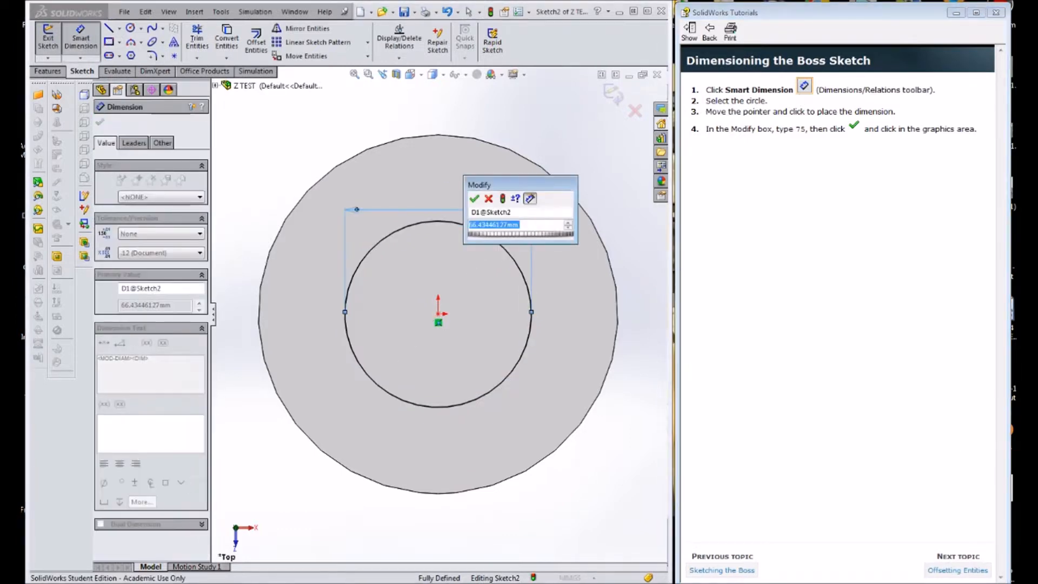
type("75")
key("Return")
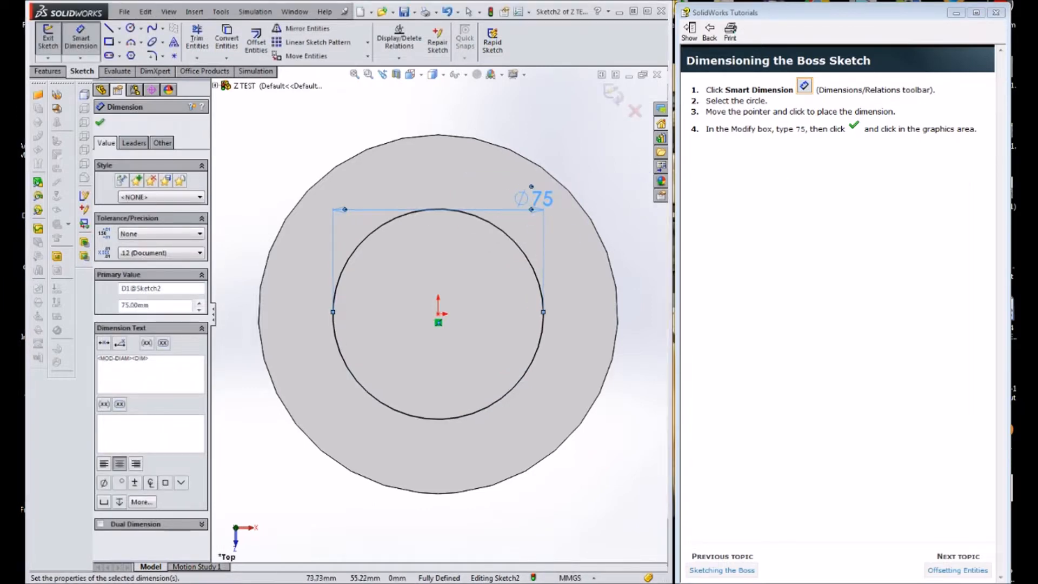
left_click(102, 123)
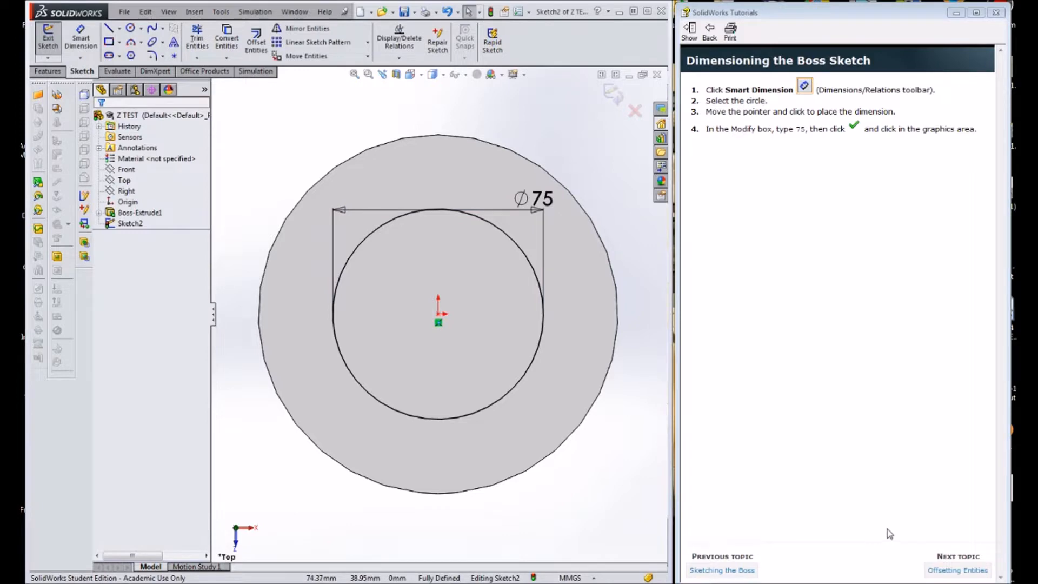
Advance to the Offsetting Entities lesson and set up a reversed 5 mm offset of the boss circle.
left_click(952, 570)
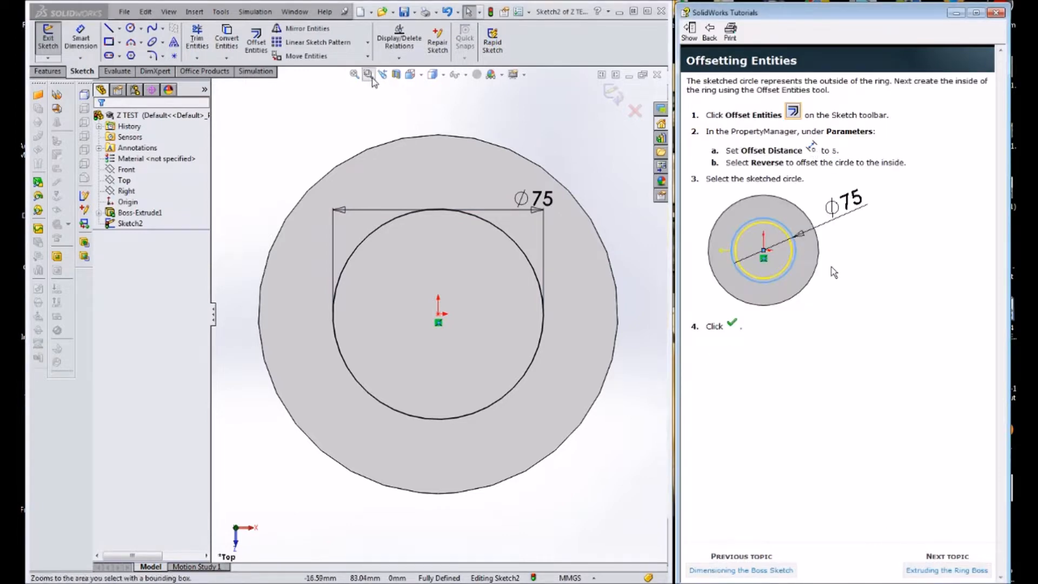
left_click(256, 39)
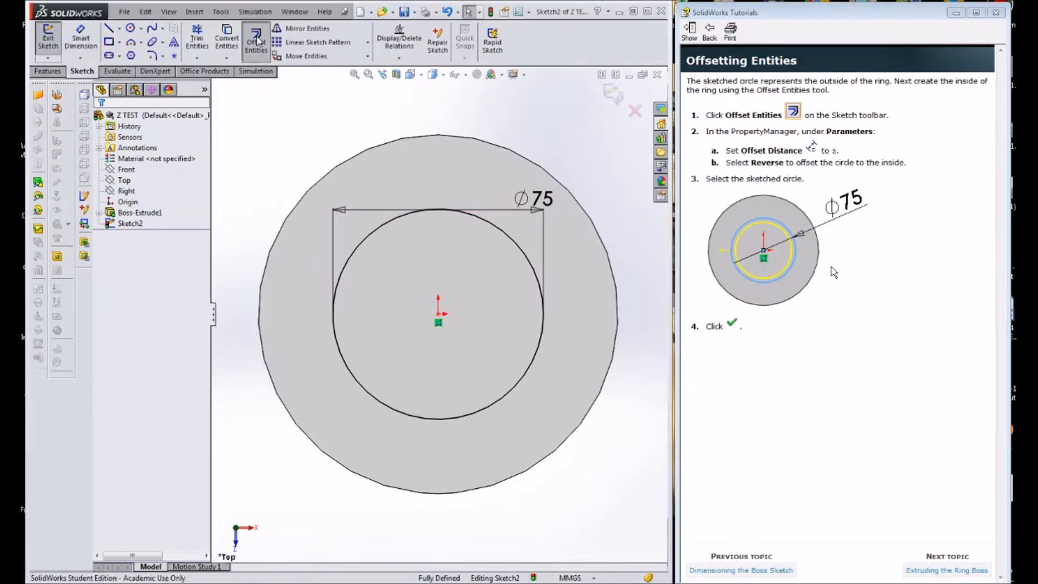
left_click(521, 248)
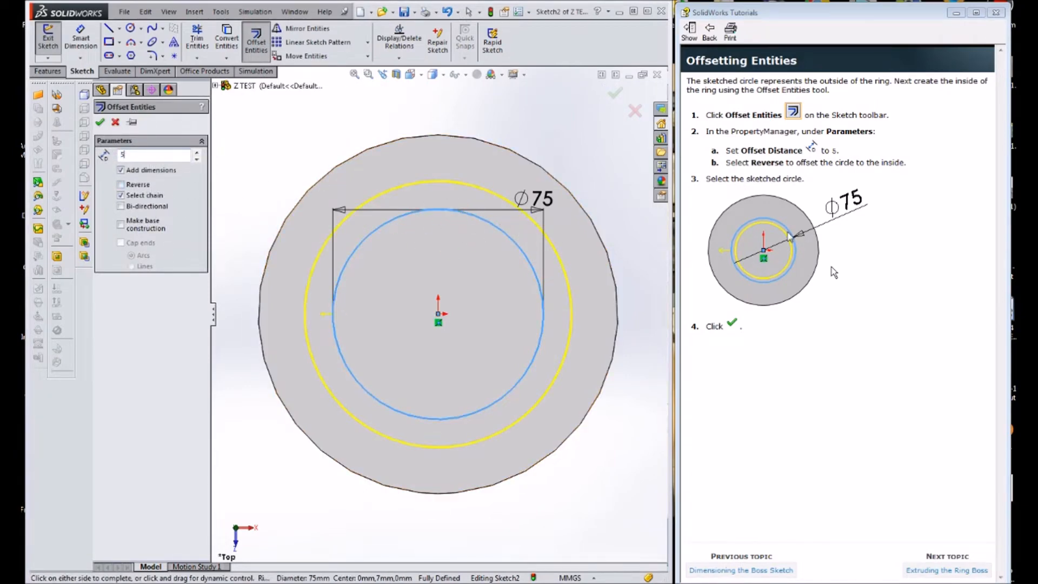
key("Return")
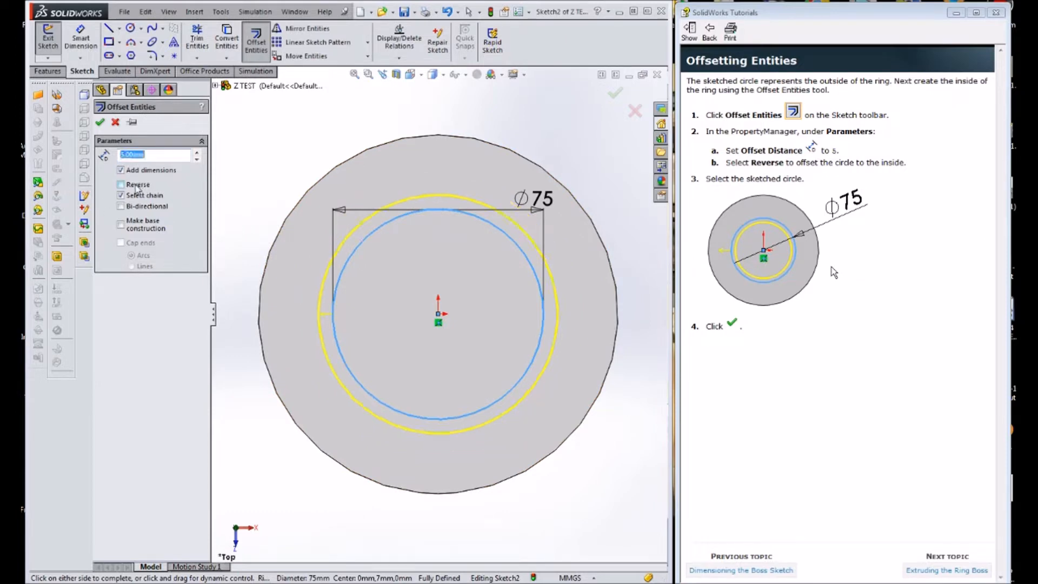
left_click(130, 187)
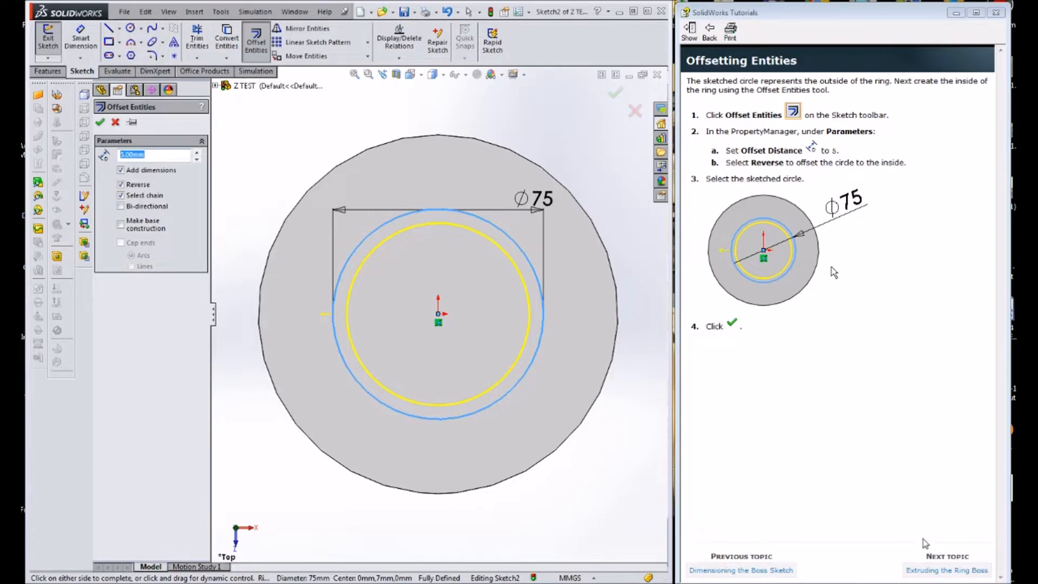
Advance to the Extruding the Ring Boss lesson and show the model in isometric view.
left_click(964, 572)
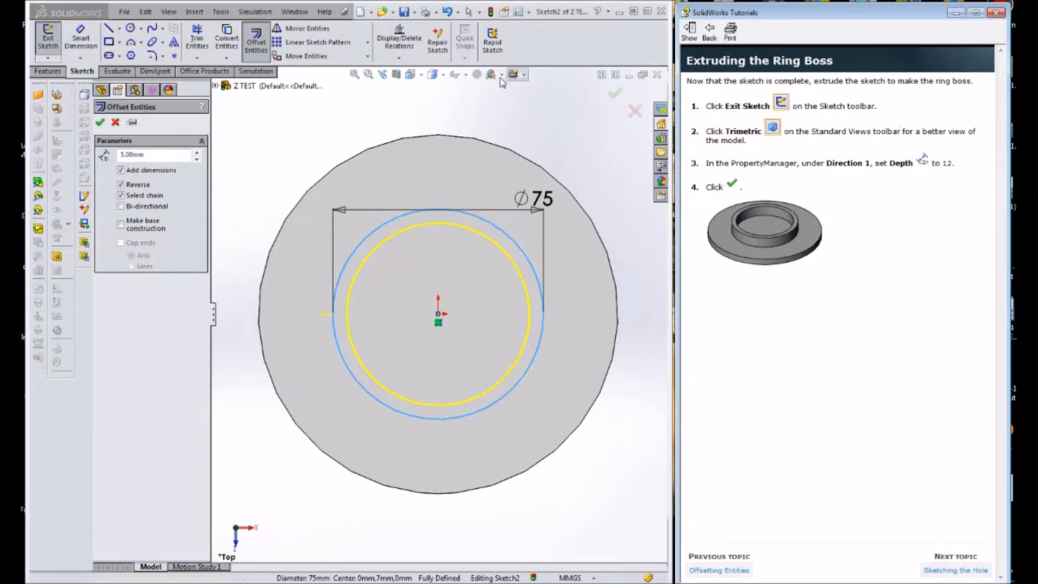
left_click(410, 74)
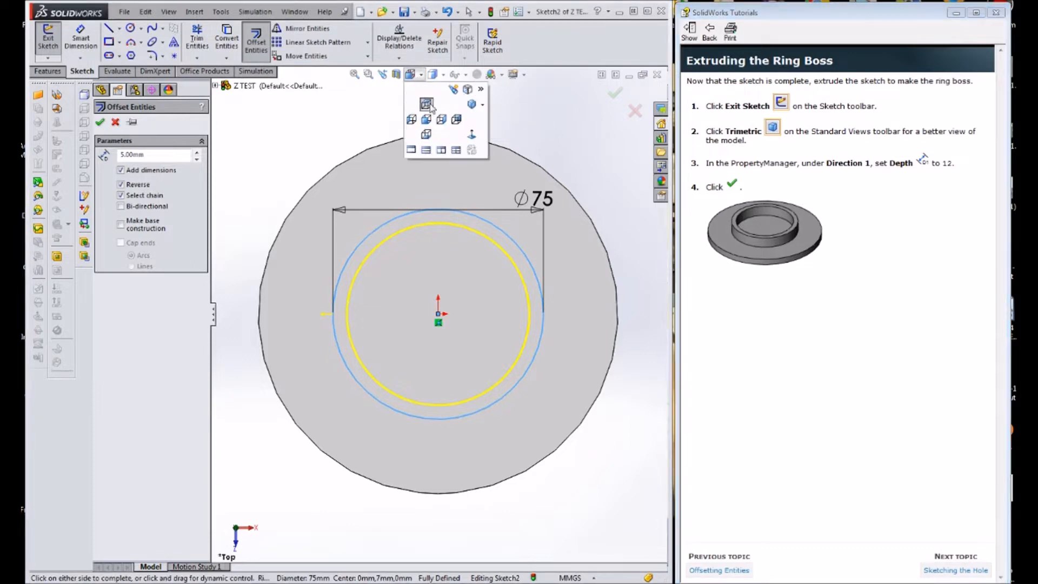
left_click(471, 106)
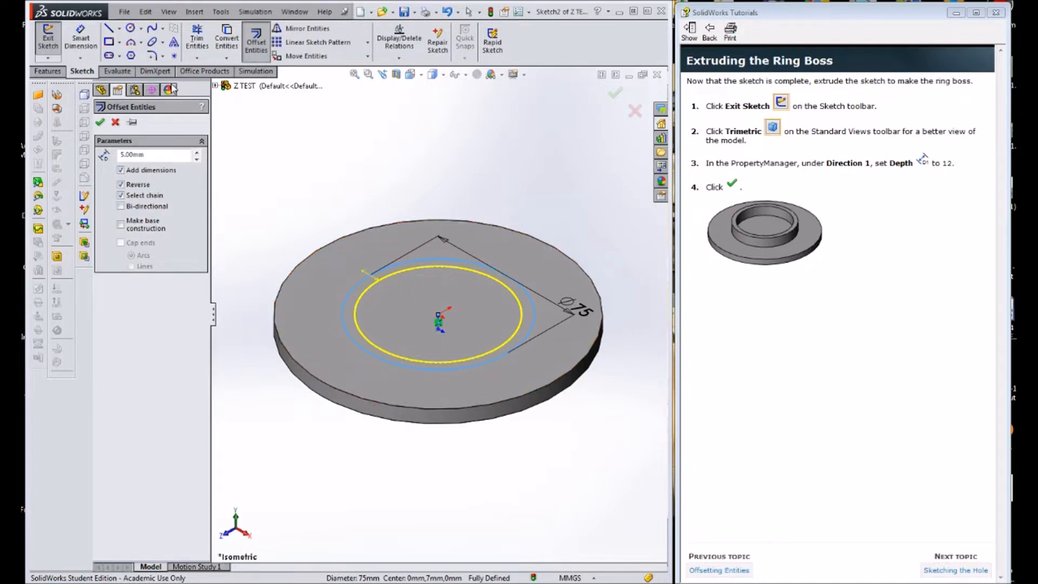
left_click(47, 75)
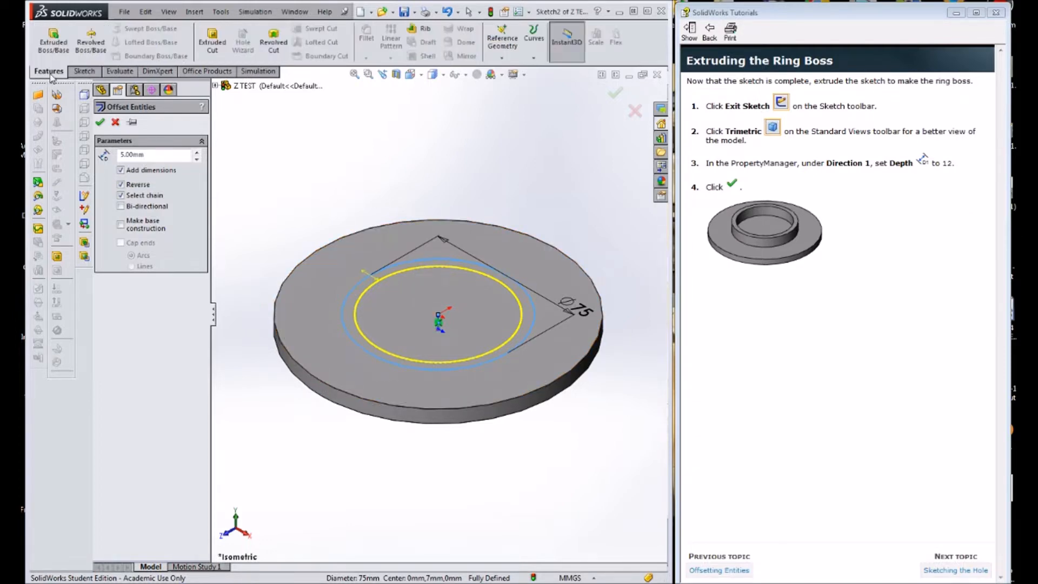
left_click(59, 39)
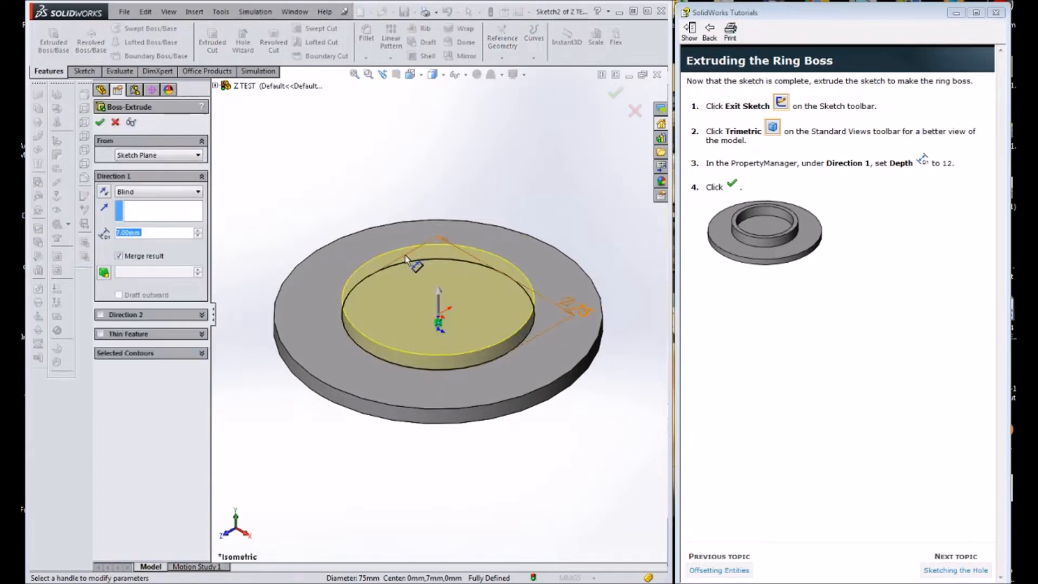
left_click(115, 122)
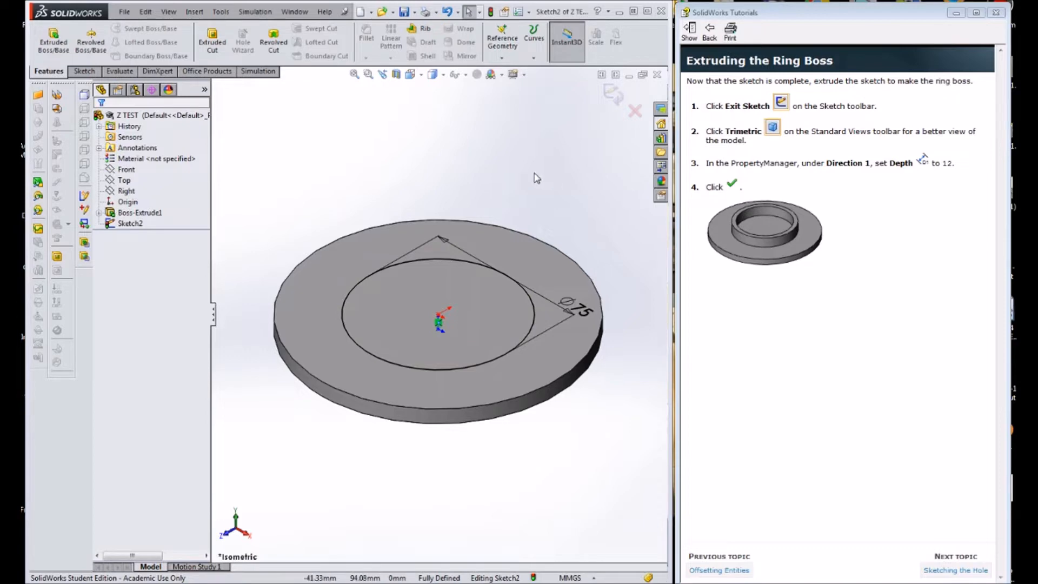
left_click(438, 259)
left_click(583, 141)
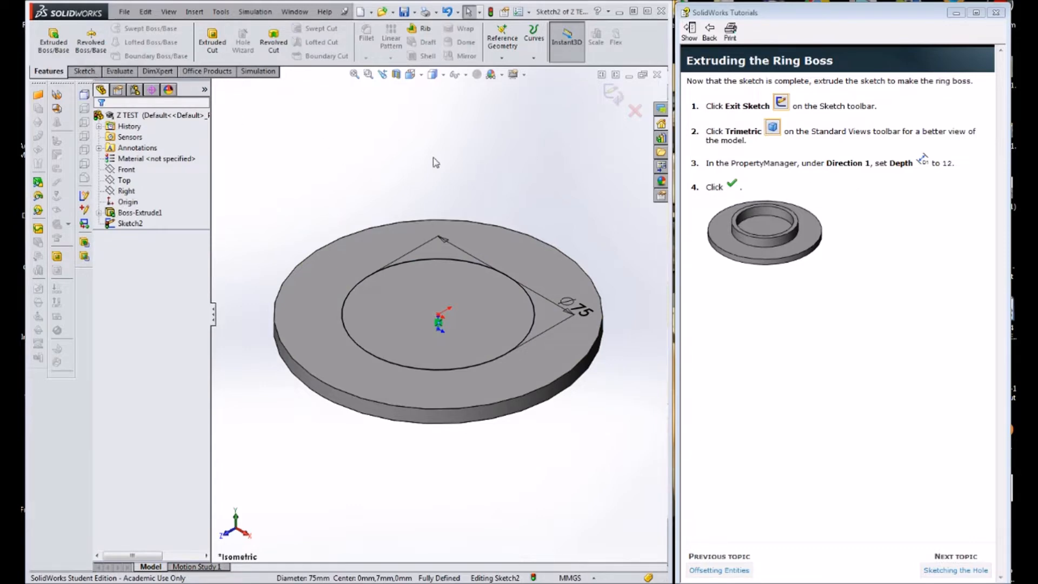
Offset the 75 mm circle 5 mm inward with Offset Entities, using the Reverse option.
left_click(84, 71)
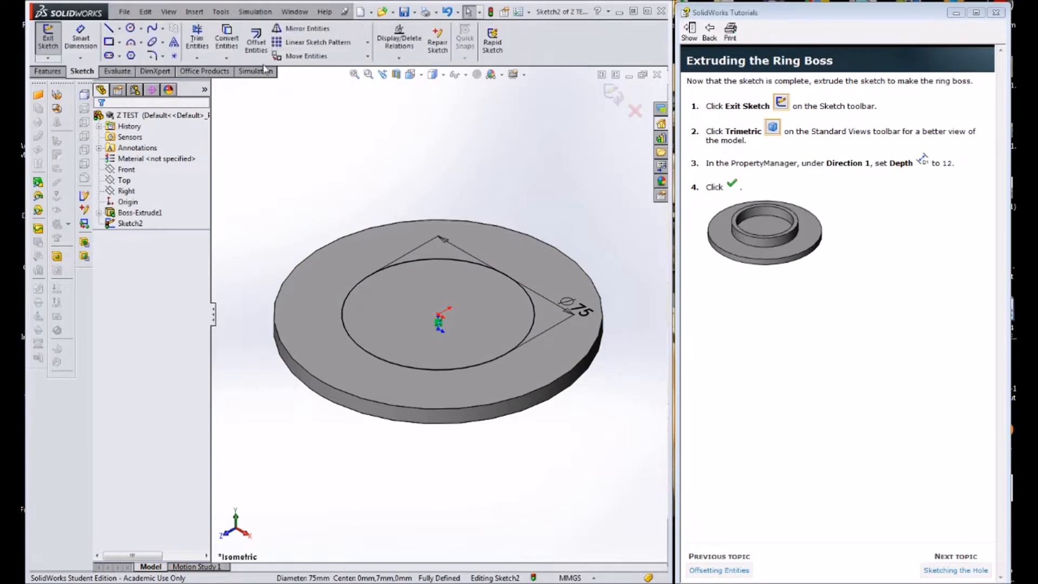
left_click(256, 40)
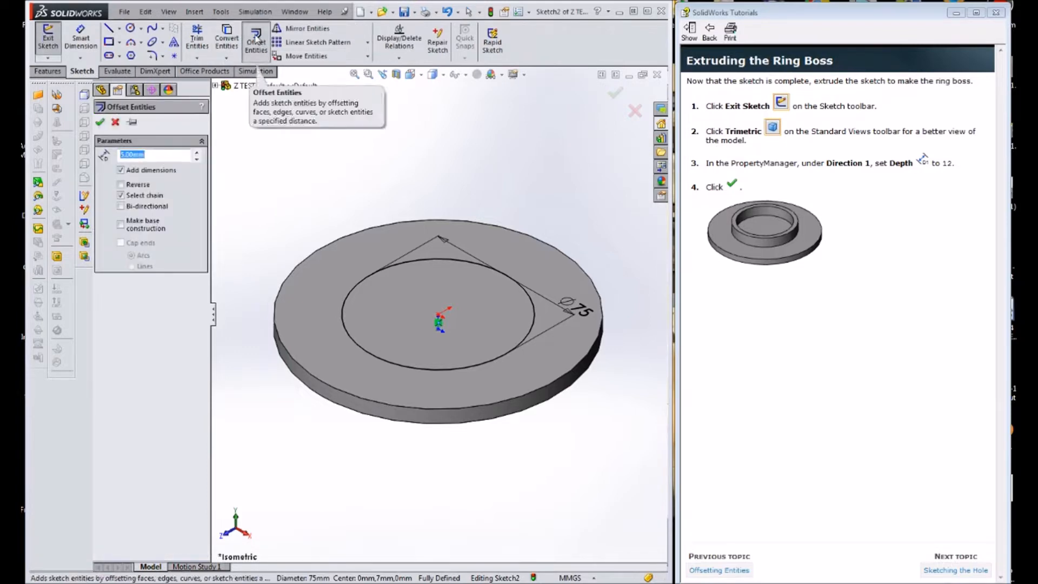
left_click(434, 260)
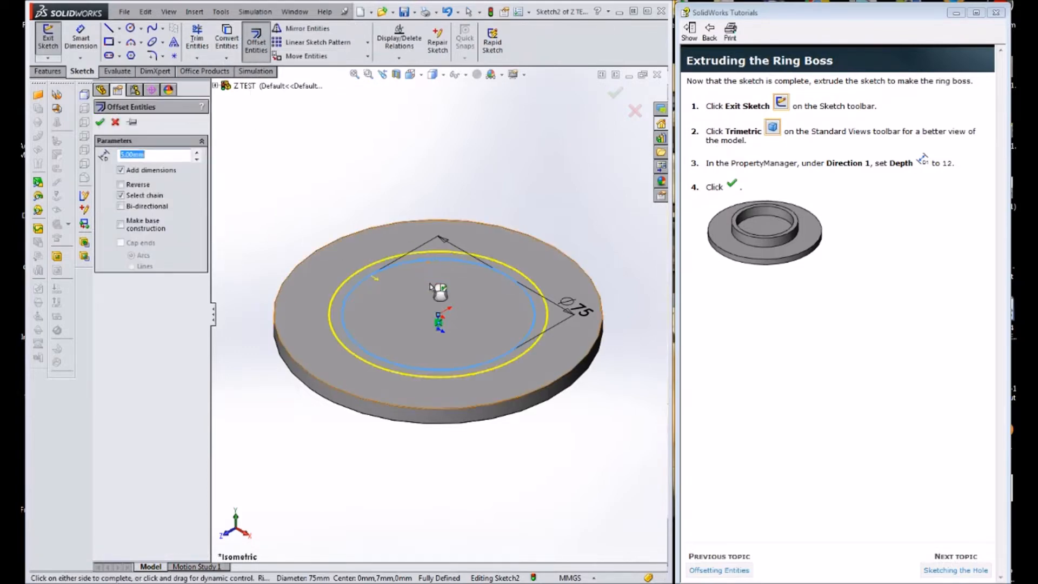
left_click(121, 185)
left_click(100, 122)
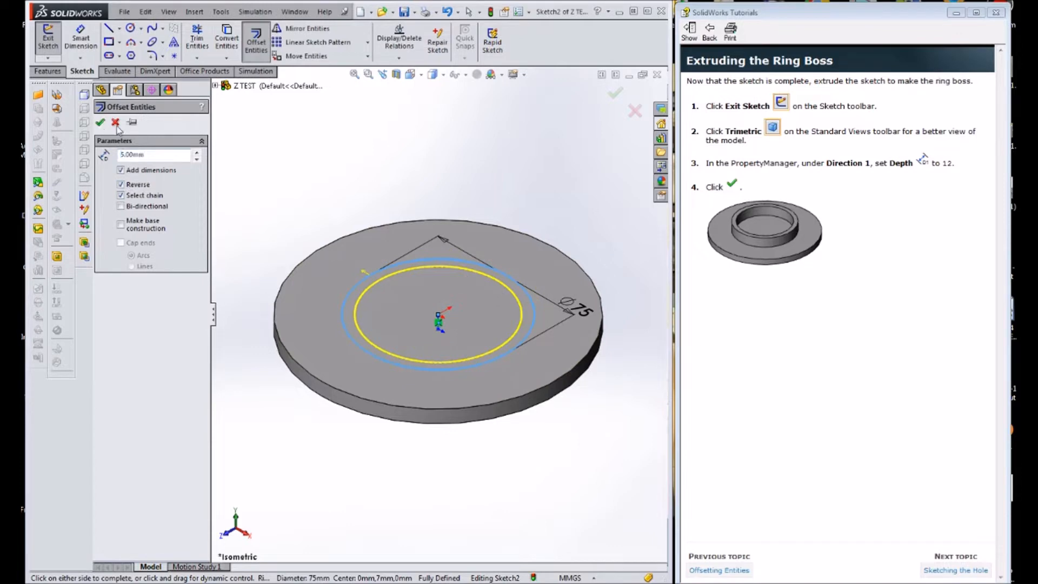
Extrude the ring sketch as a blind boss 12 mm deep and save the part.
left_click(56, 74)
left_click(59, 42)
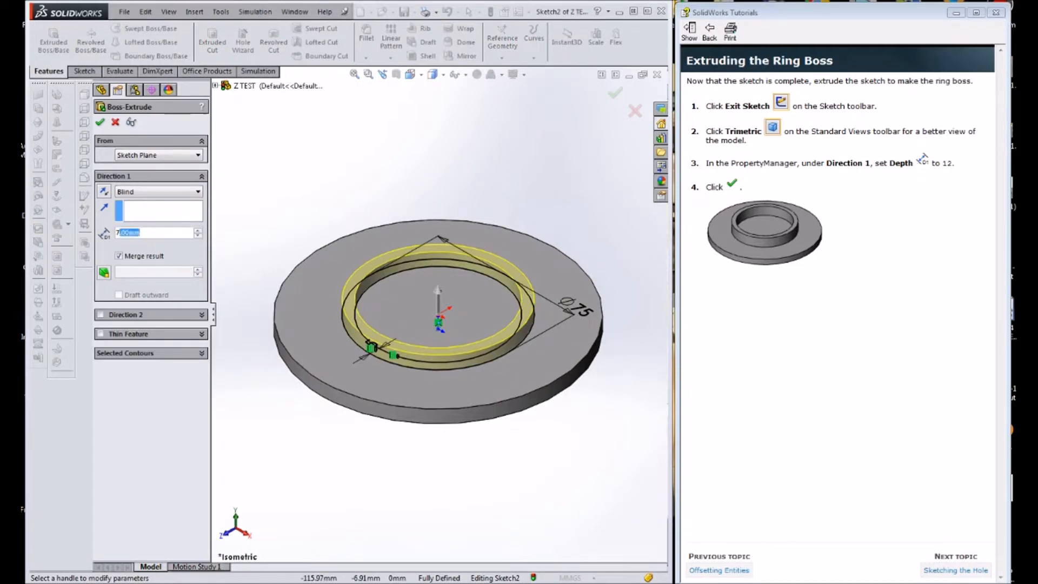
type("12")
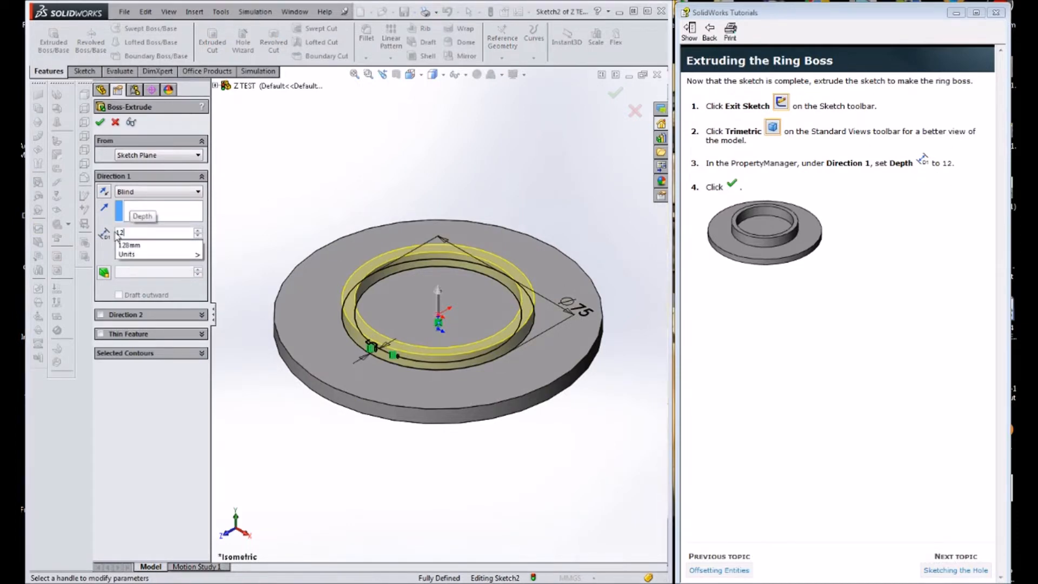
key("Return")
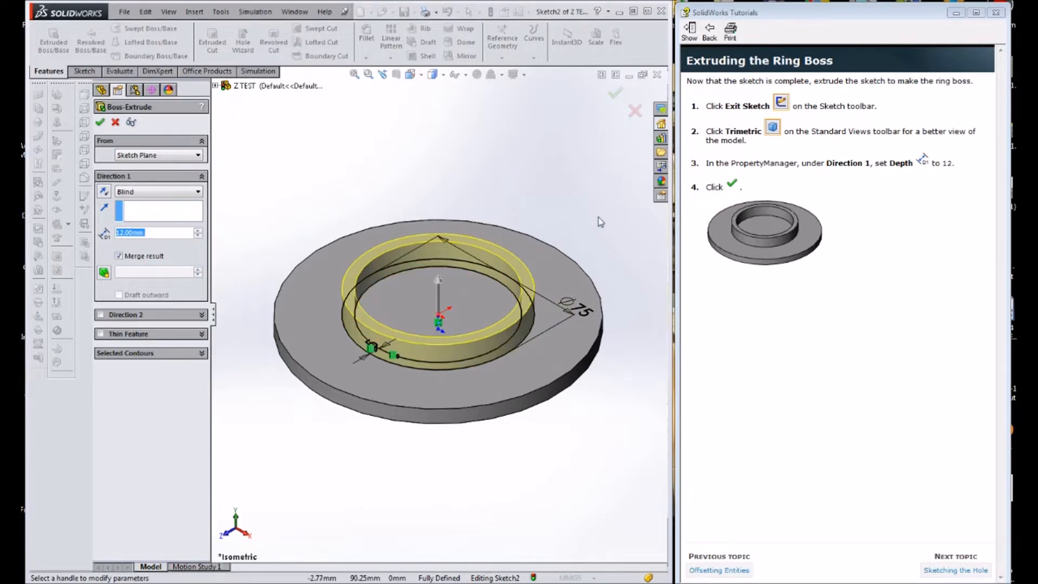
left_click(101, 122)
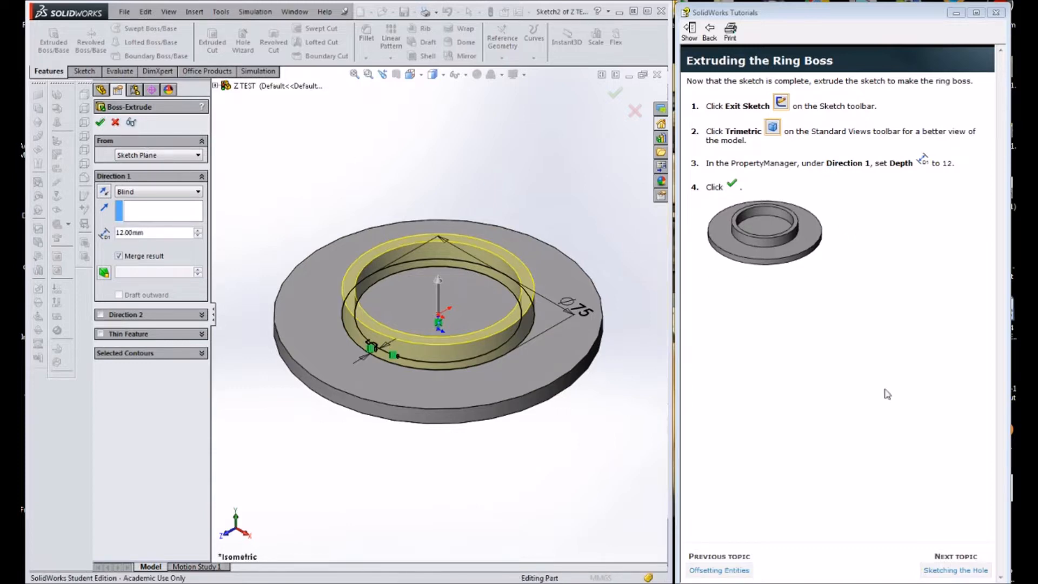
left_click(402, 13)
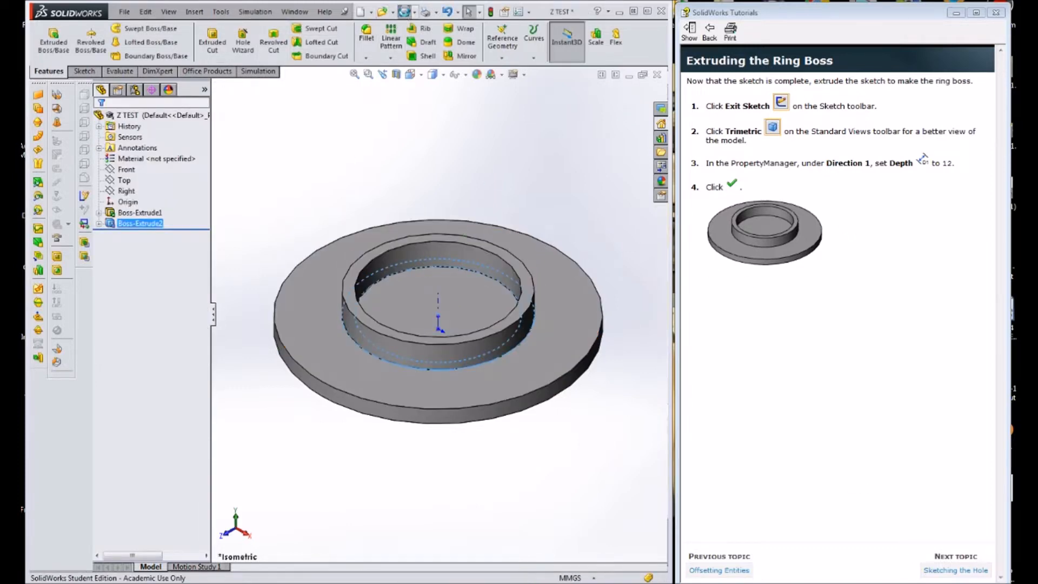
Advance to the Sketching the Hole lesson and view the part from the top.
left_click(962, 571)
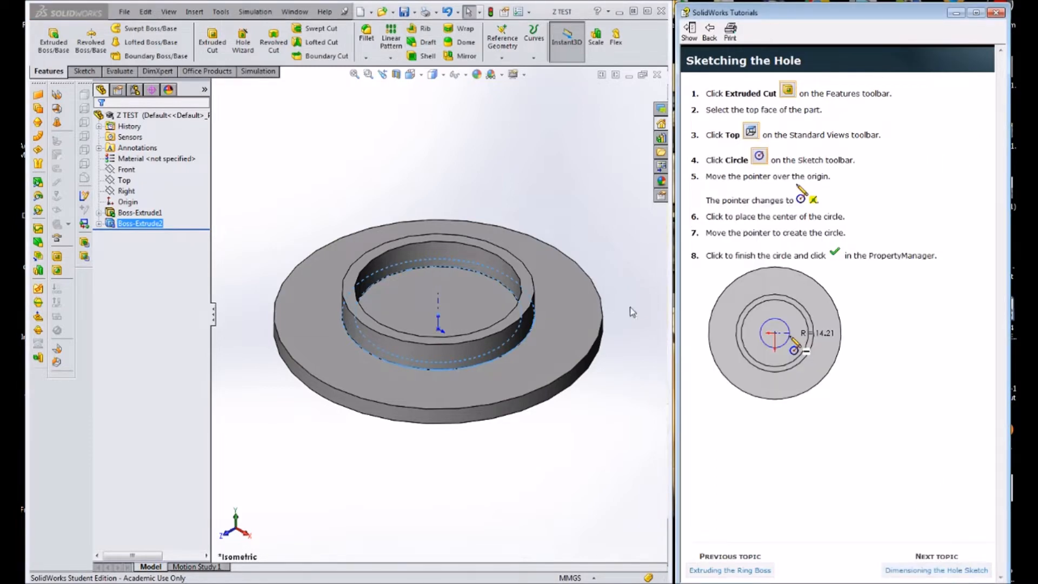
left_click(420, 77)
left_click(420, 77)
left_click(434, 110)
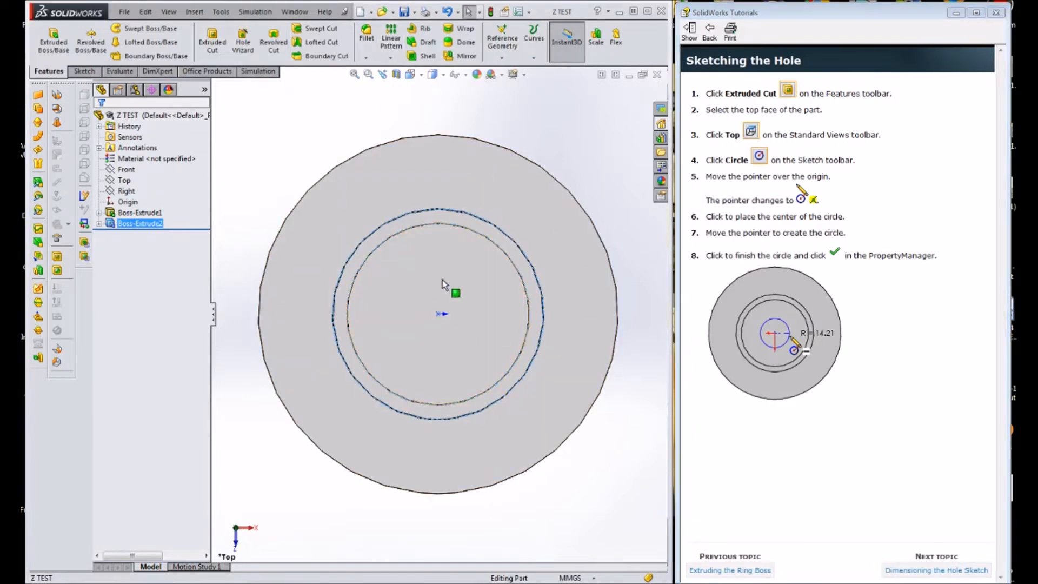
Sketch a circle of about 16.7 mm radius centred on the origin on the disc face inside the ring.
left_click(442, 280)
left_click(82, 71)
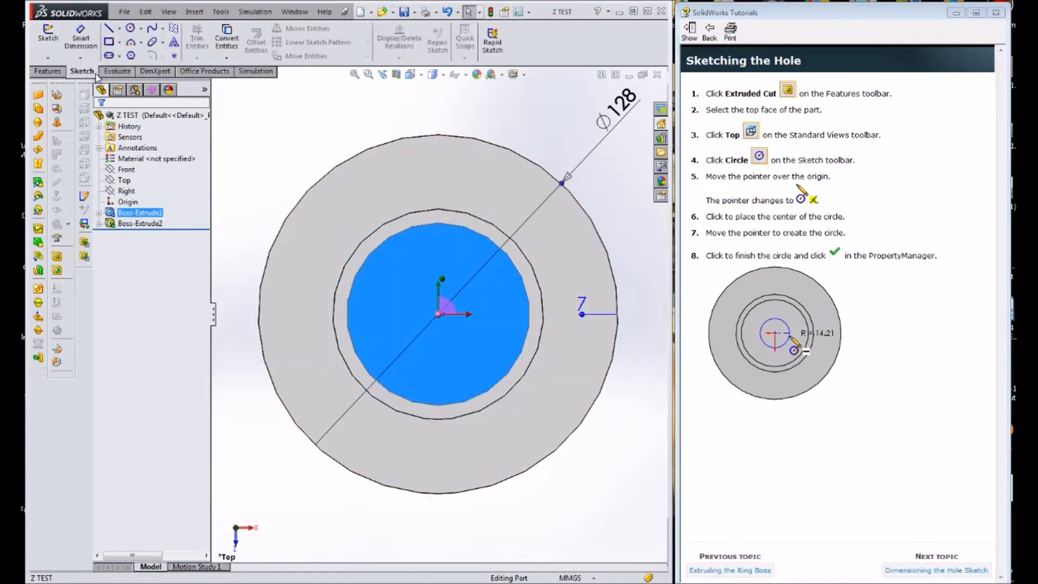
left_click(130, 28)
left_click(439, 313)
left_click(483, 335)
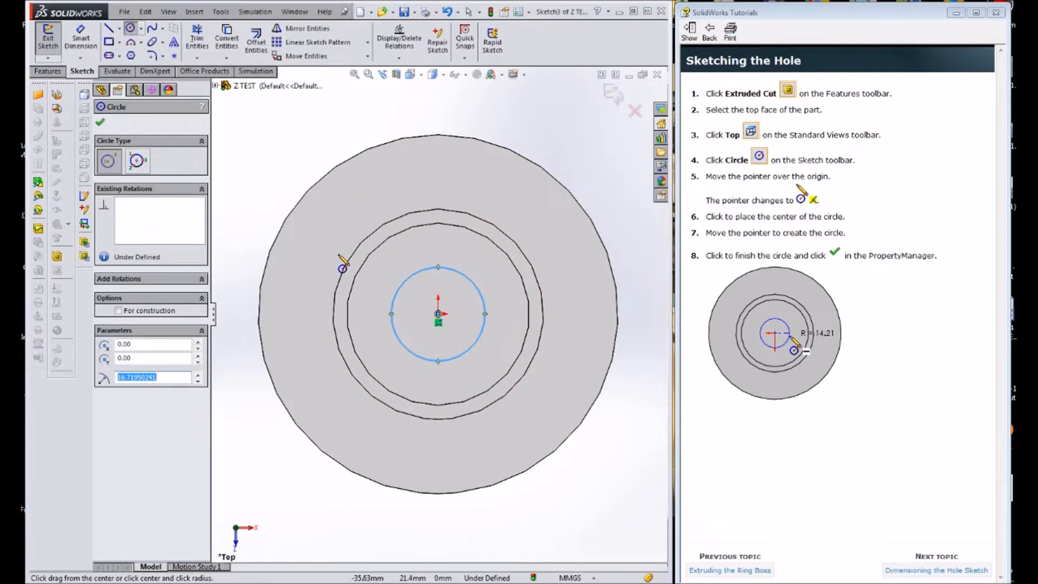
Advance to the Dimensioning the Hole Sketch lesson and set the diameter of the circle at the origin to 25 mm.
left_click(950, 569)
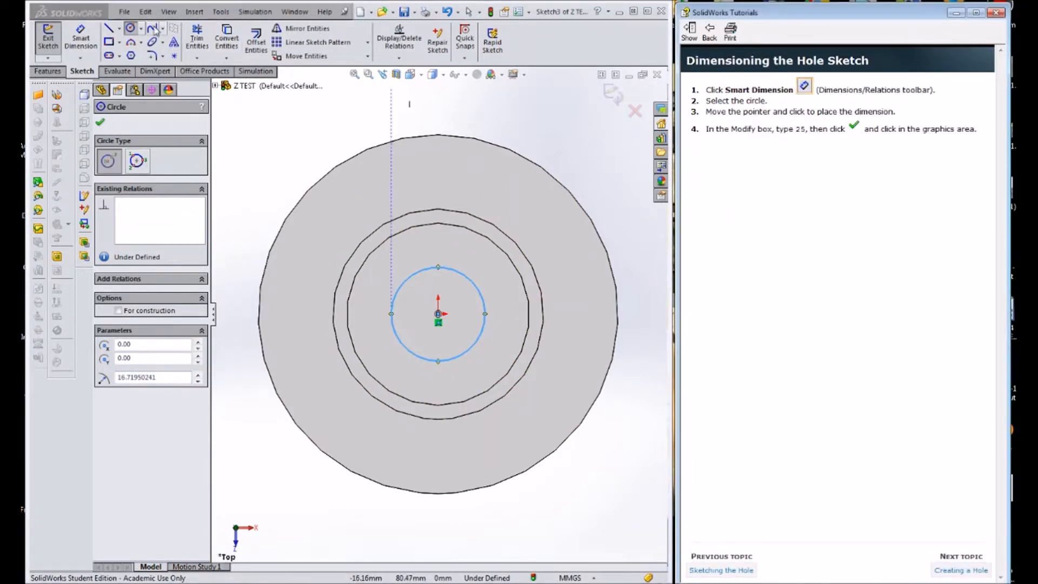
left_click(80, 38)
left_click(458, 277)
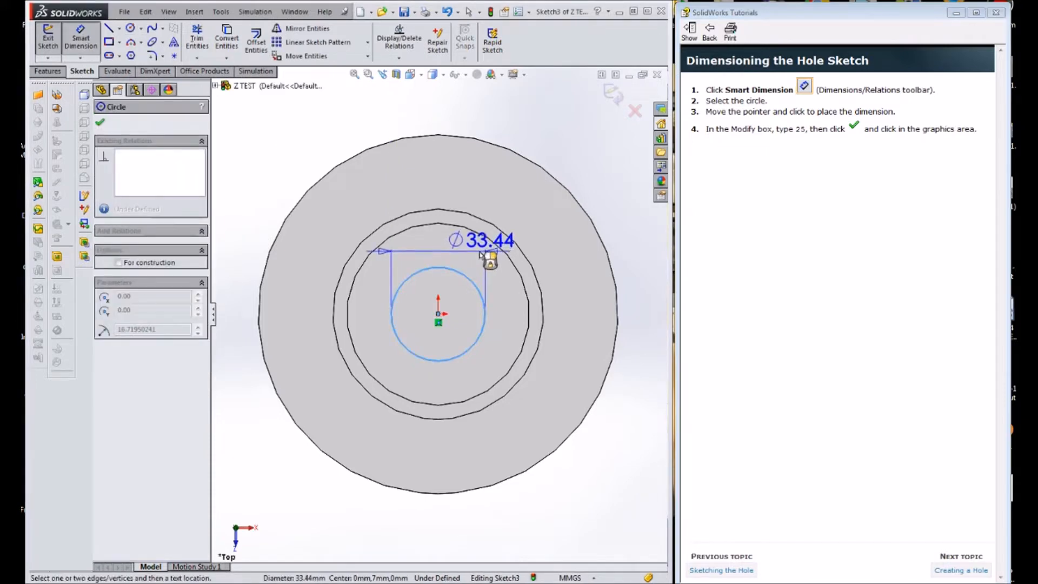
left_click(484, 255)
type("25")
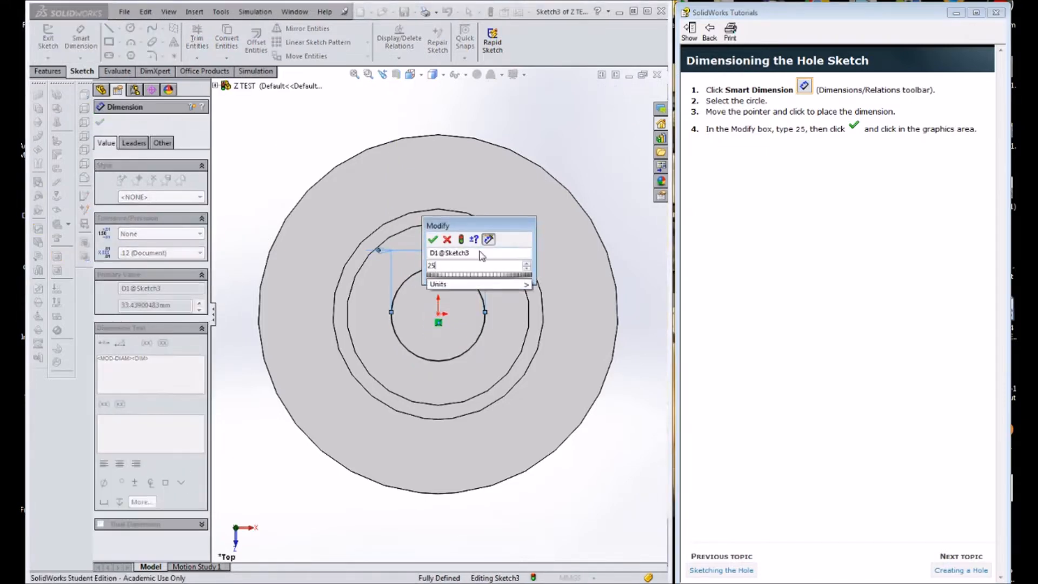
key("Return")
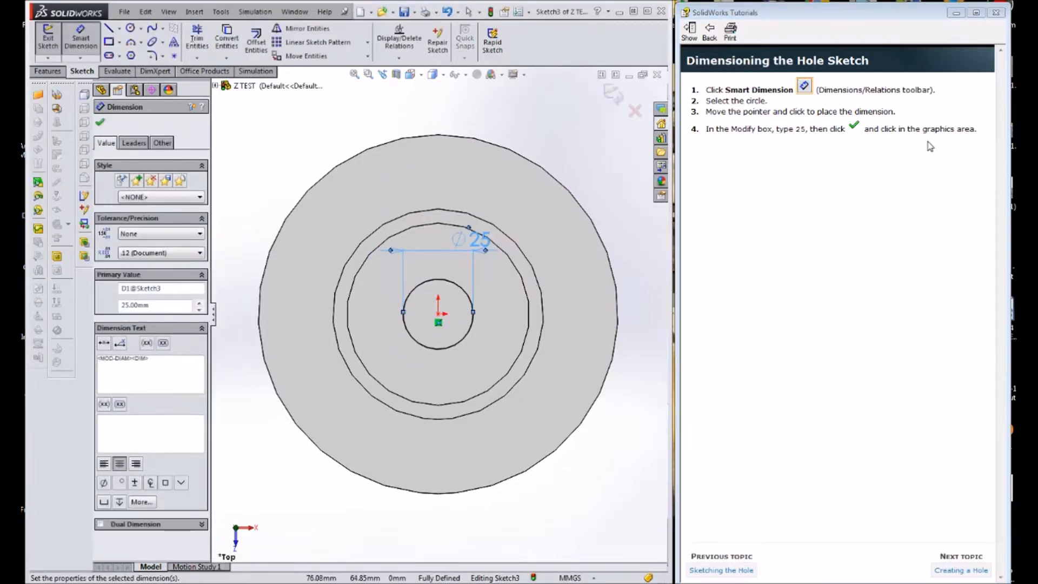
Advance to the Creating a Hole lesson and show the part in the isometric view.
left_click(960, 569)
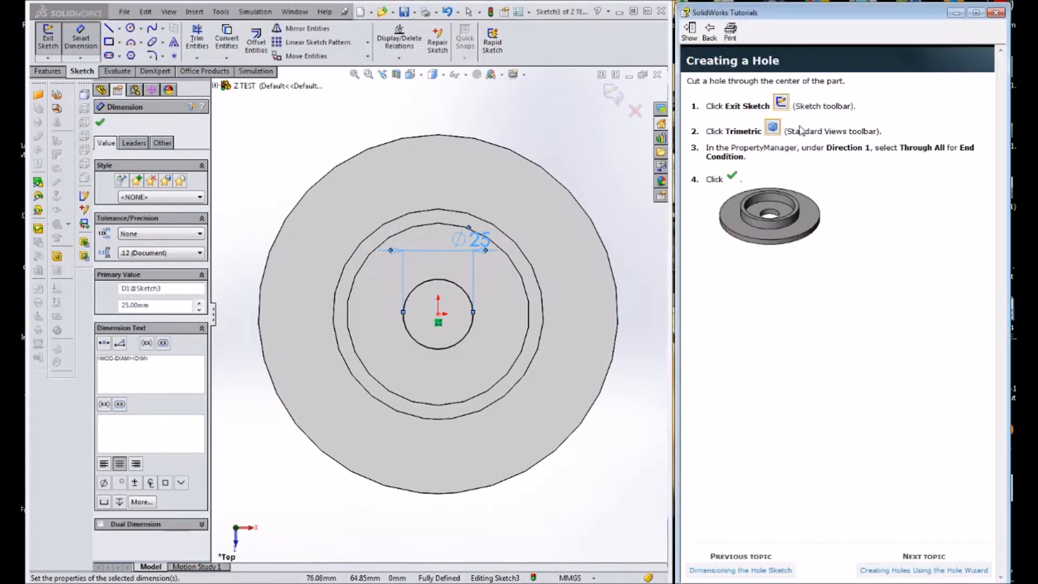
left_click(432, 74)
left_click(470, 109)
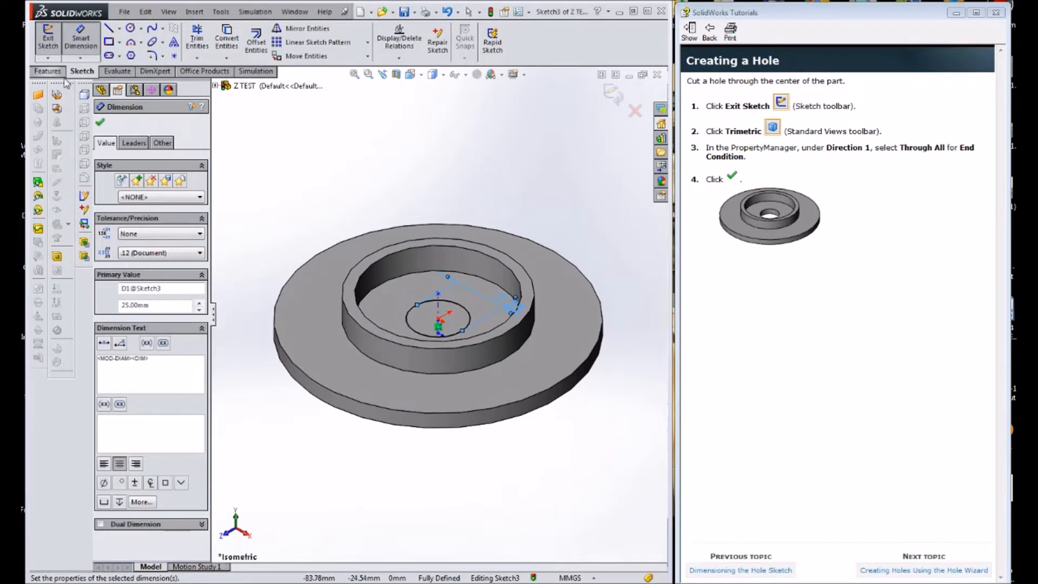
Cut the centre hole from the circle sketch with an Extruded Cut set to Through All and save the part.
left_click(50, 71)
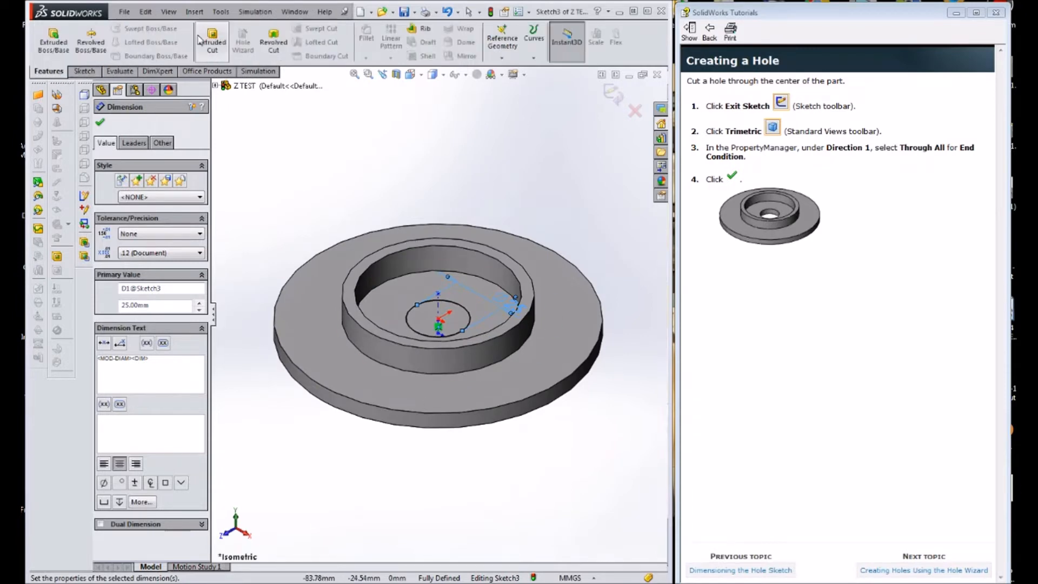
left_click(213, 44)
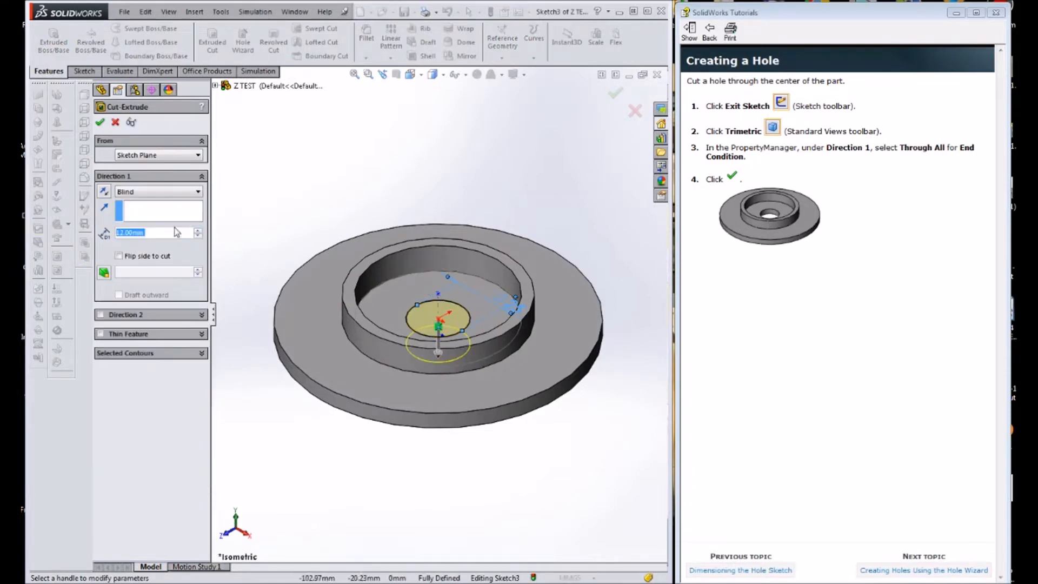
left_click(154, 197)
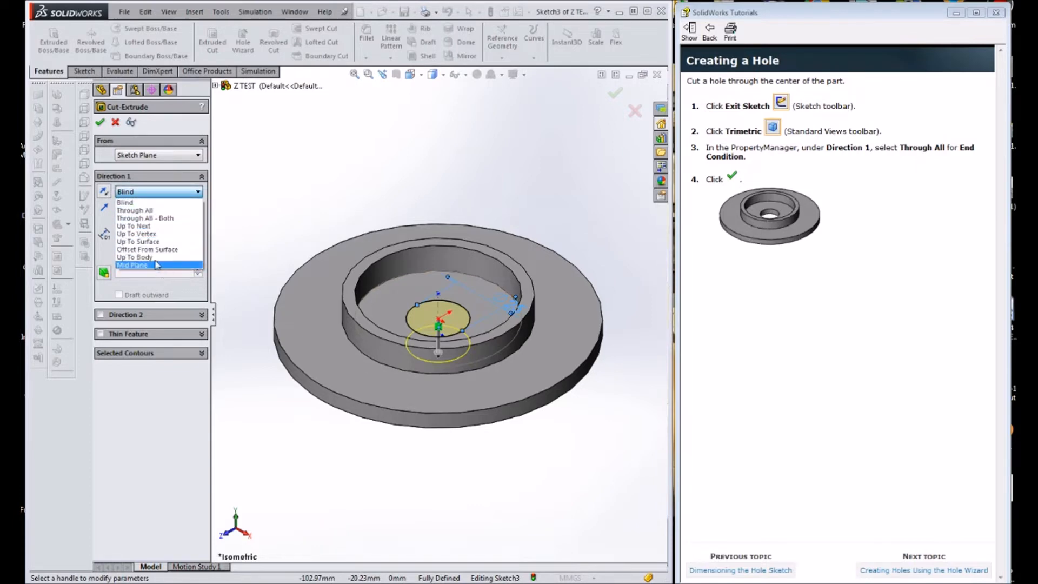
left_click(150, 211)
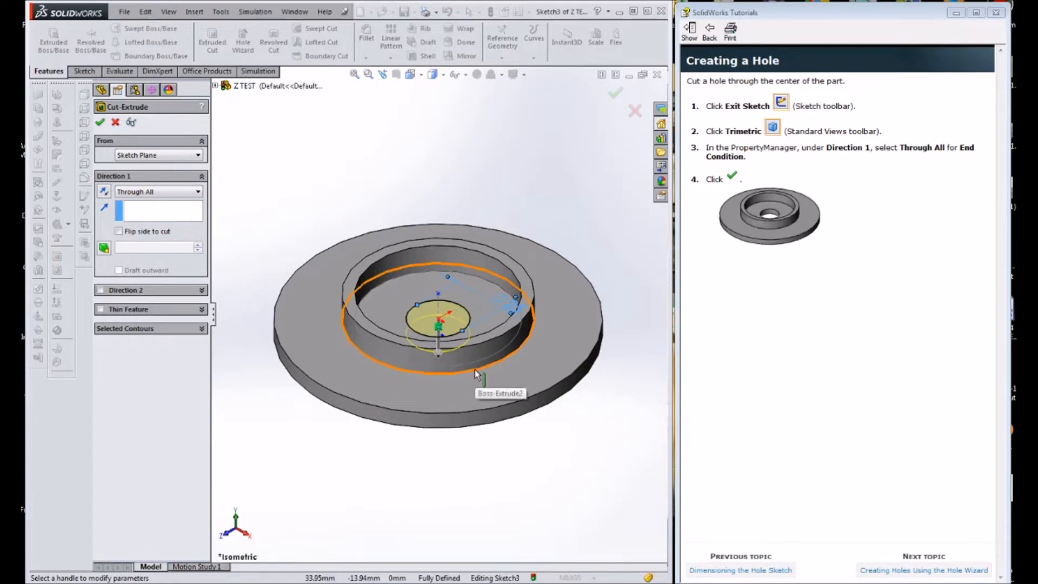
left_click(100, 123)
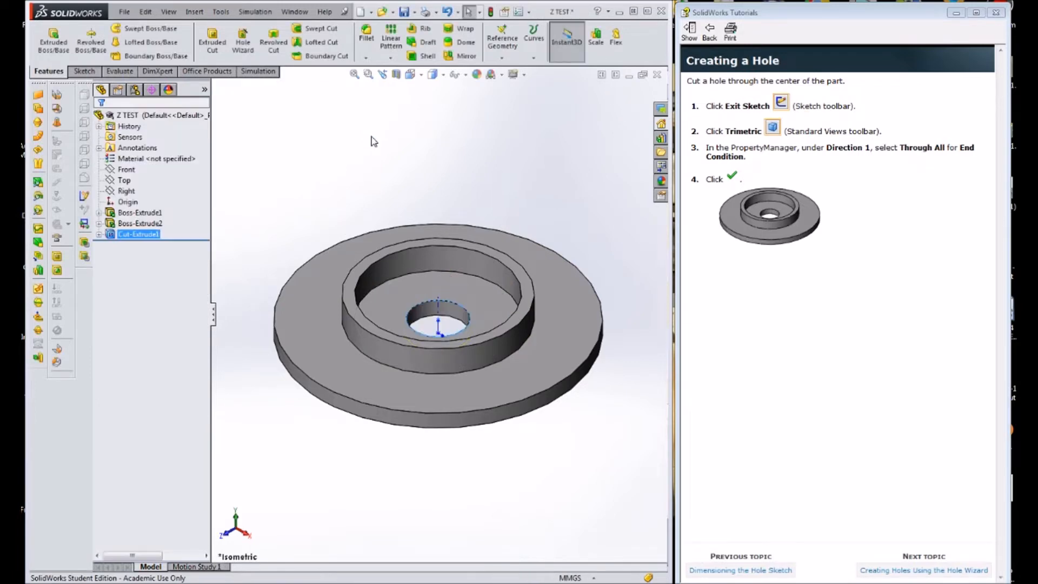
left_click(404, 11)
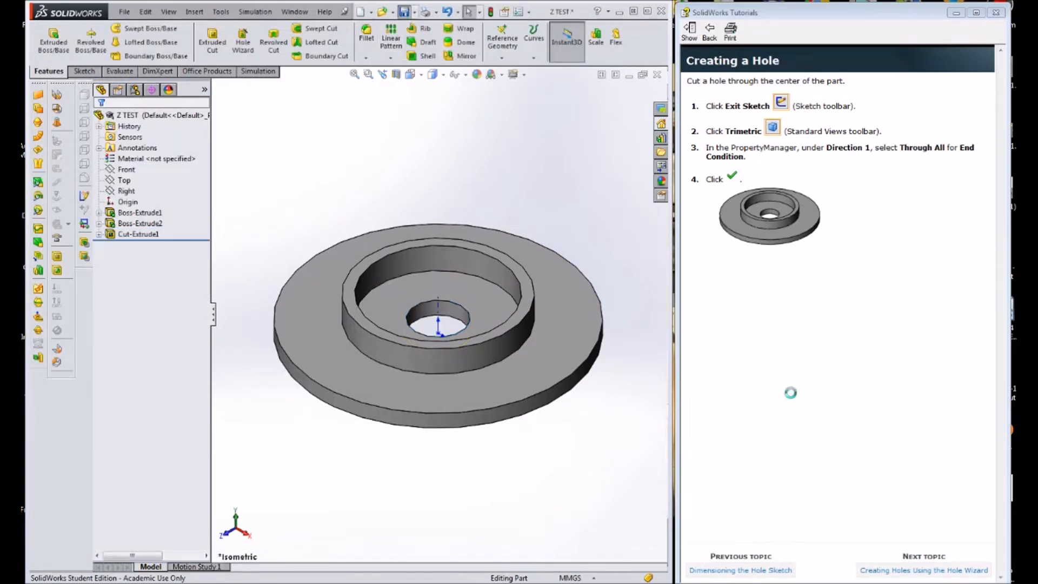
Advance to the Creating Holes Using the Hole Wizard lesson and view the part from the top.
left_click(960, 570)
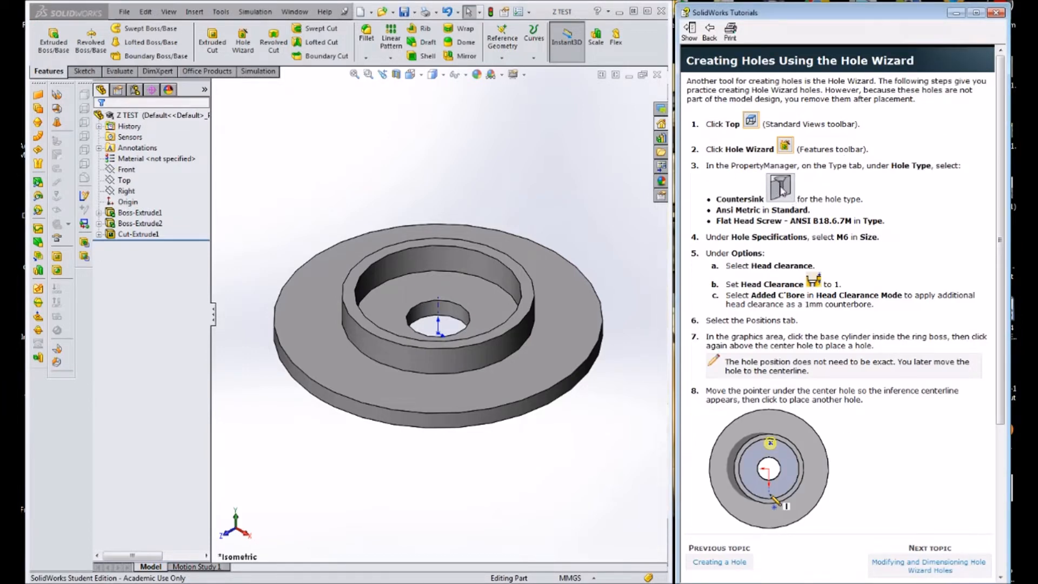
left_click(411, 75)
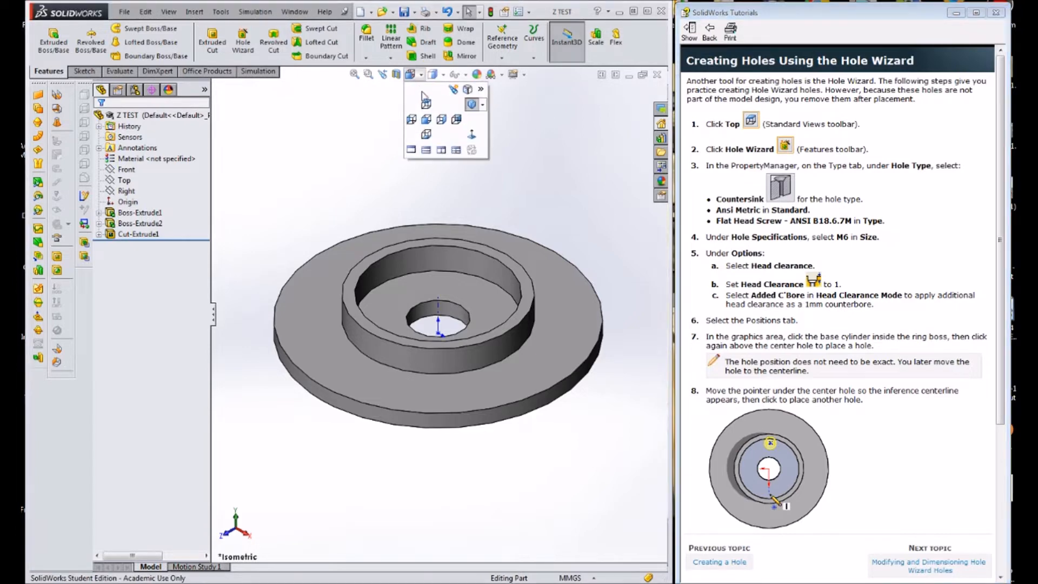
left_click(426, 109)
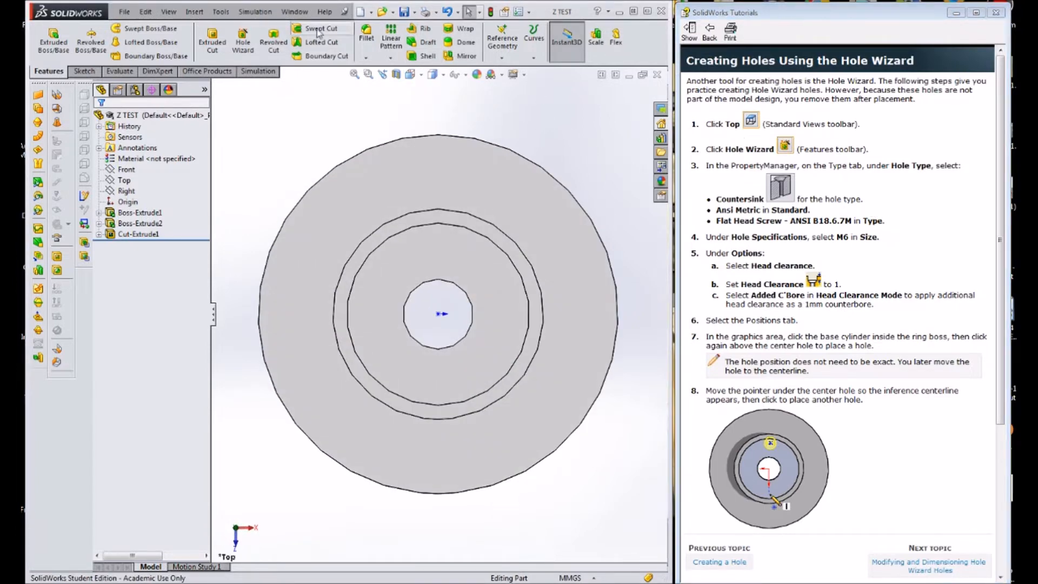
Start the Hole Wizard on the disc face inside the ring with an ANSI Metric countersink for a flat head screw, size M6.
left_click(436, 256)
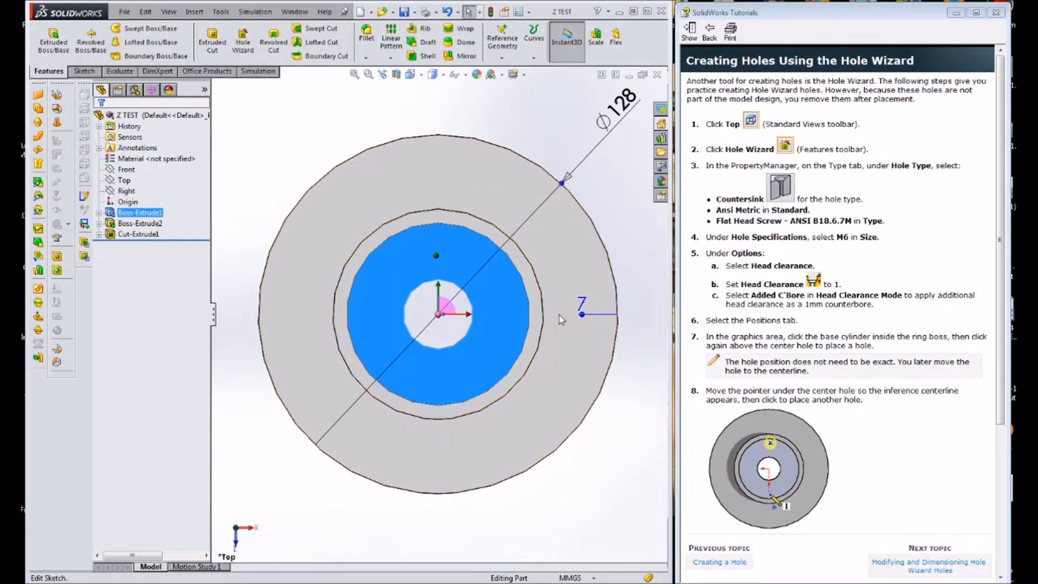
left_click(243, 41)
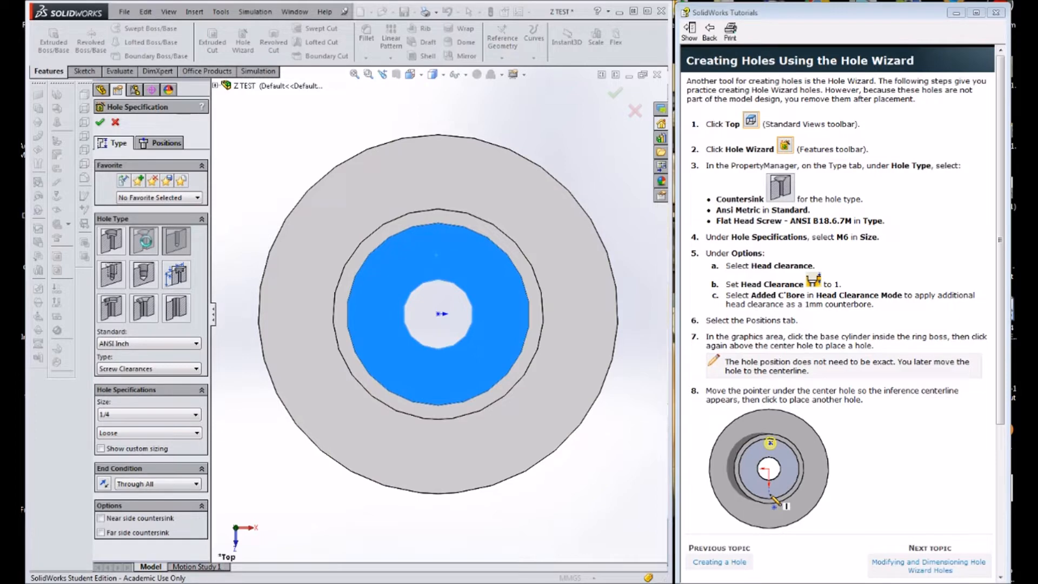
left_click(144, 241)
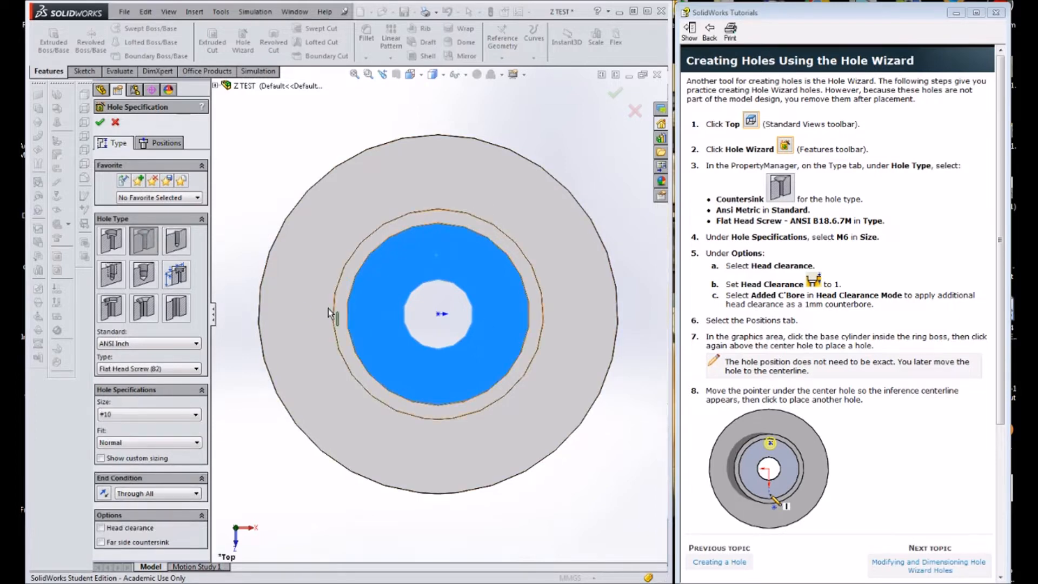
left_click(145, 347)
left_click(140, 361)
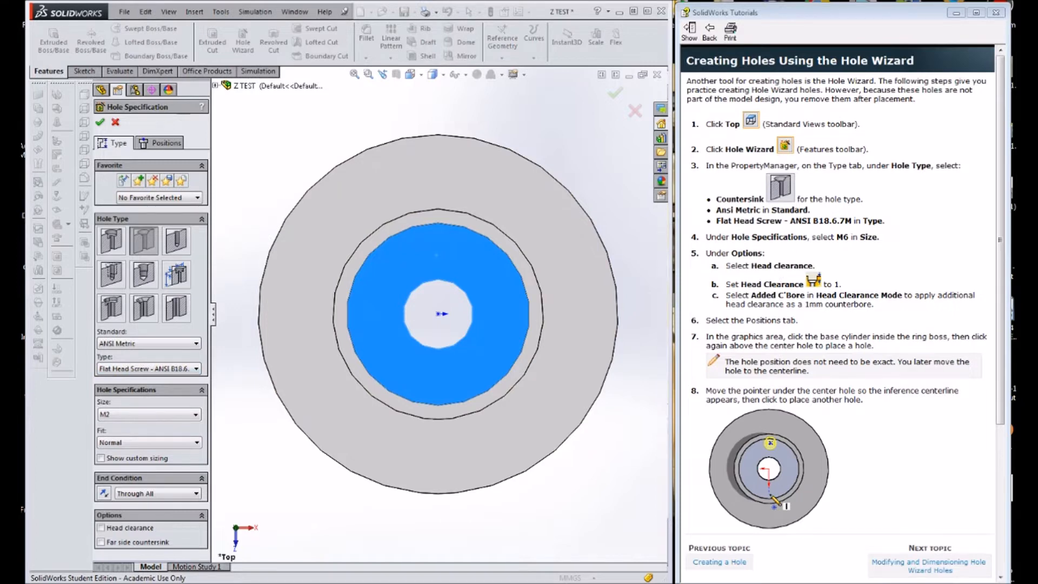
left_click(146, 414)
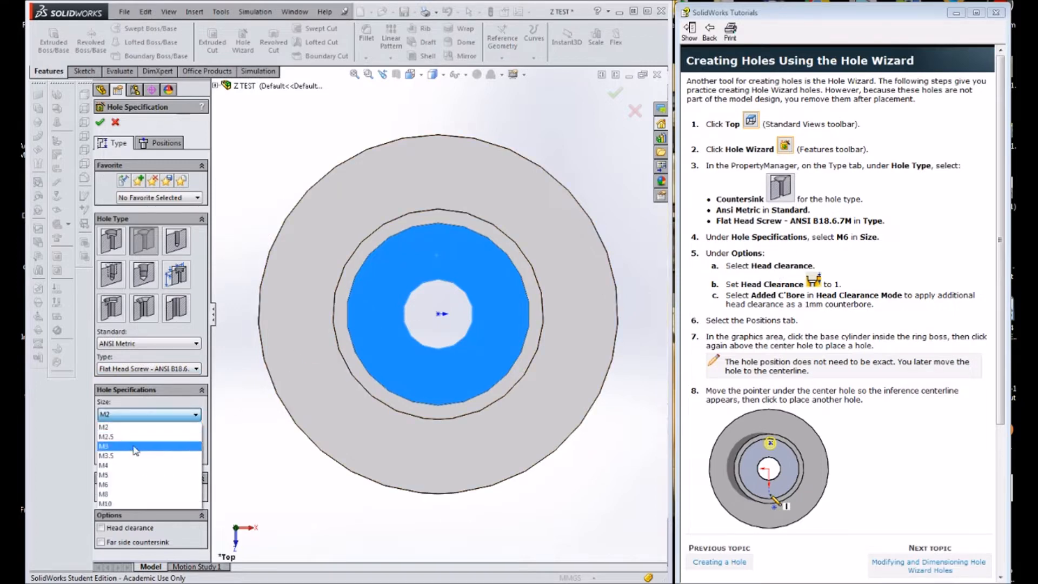
left_click(143, 485)
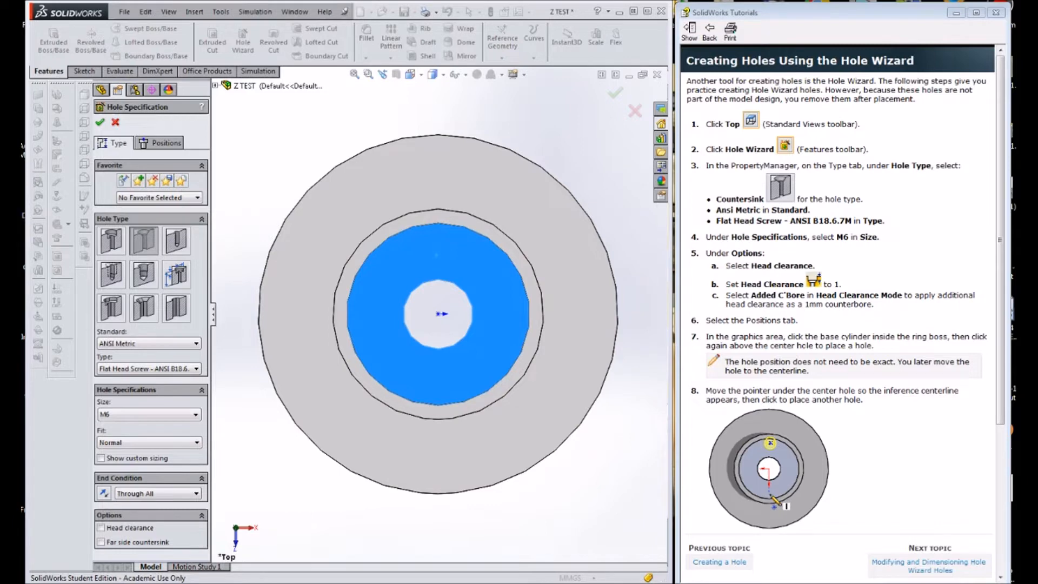
Place holes about 20.3 mm above and 22.5 mm below the origin, and advance to the Modifying and Dimensioning Hole Wizard Holes lesson.
left_click(162, 145)
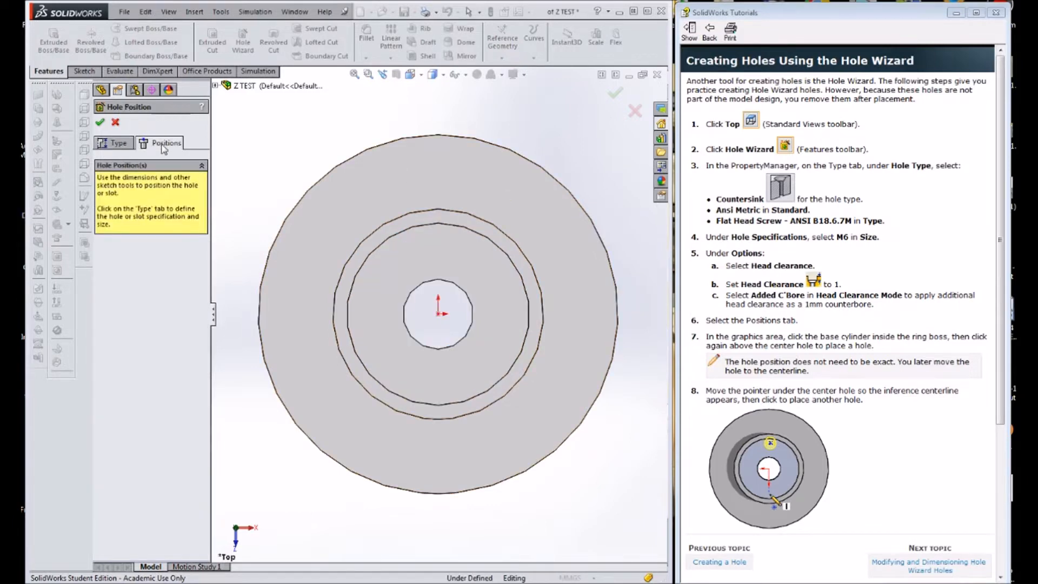
left_click(438, 251)
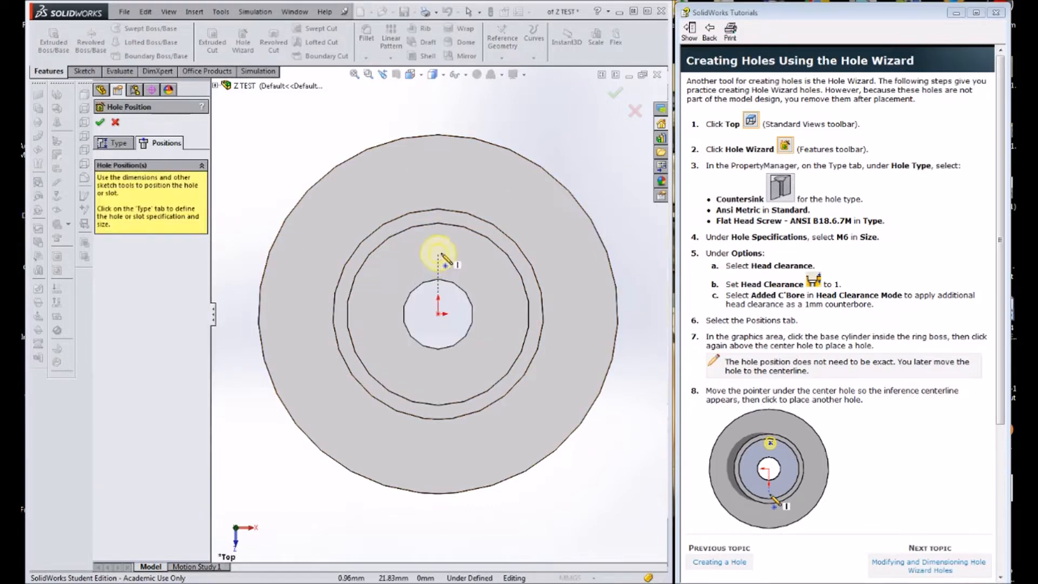
left_click(439, 259)
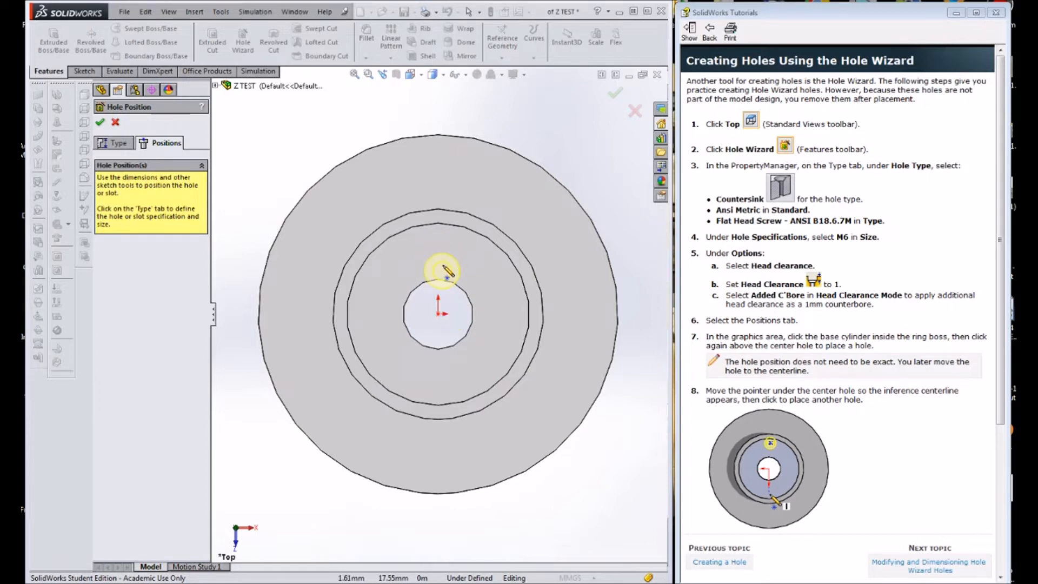
left_click(955, 567)
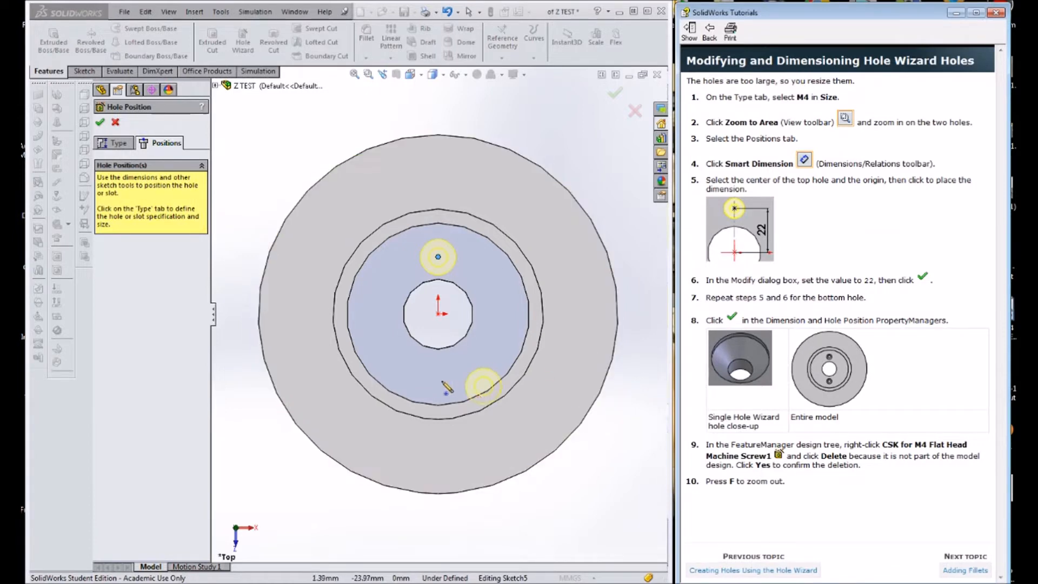
left_click(438, 377)
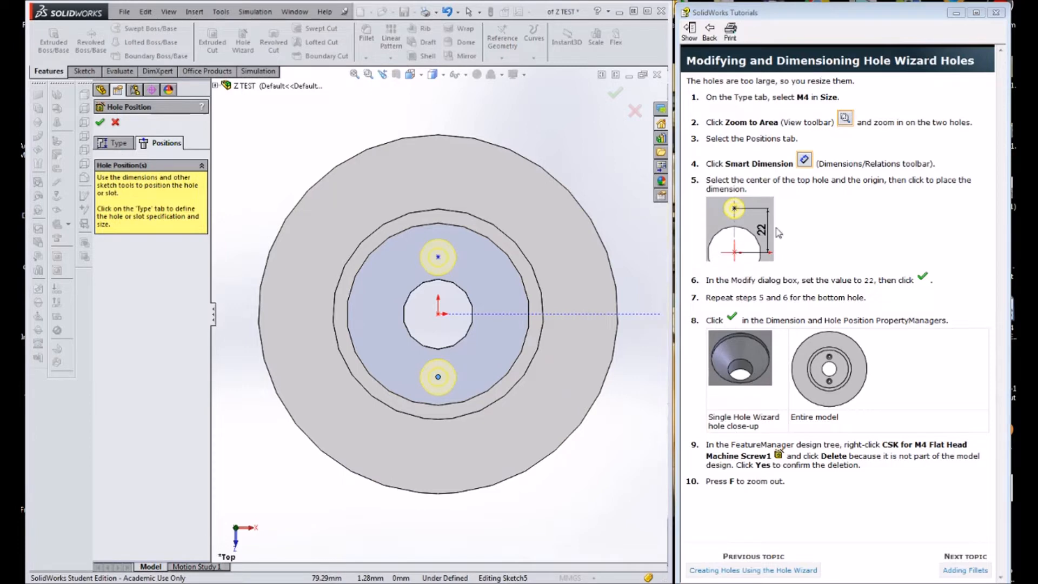
Dimension the upper hole's centre 22 mm from the origin with Smart Dimension.
left_click(82, 71)
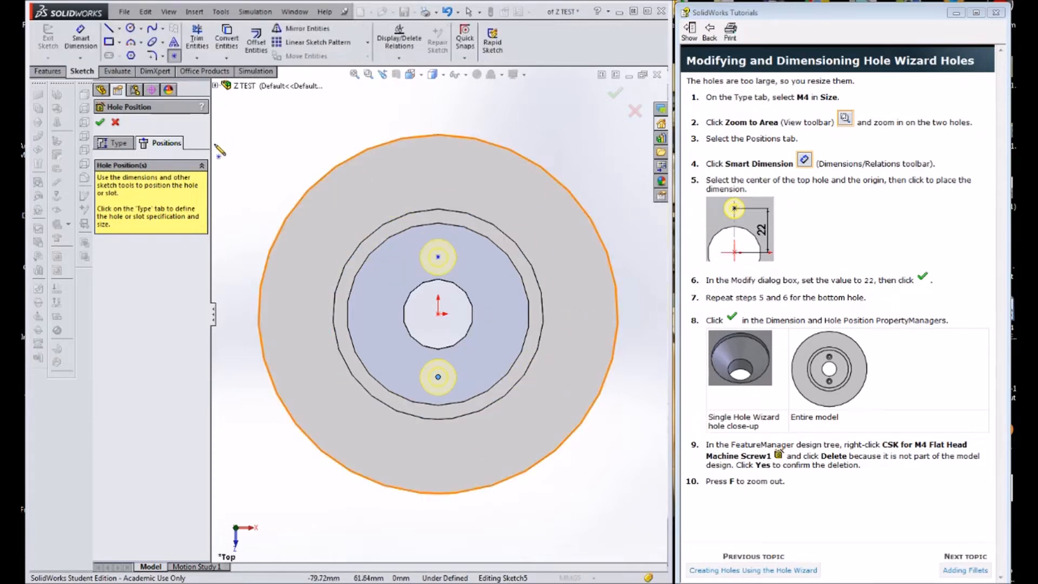
left_click(81, 38)
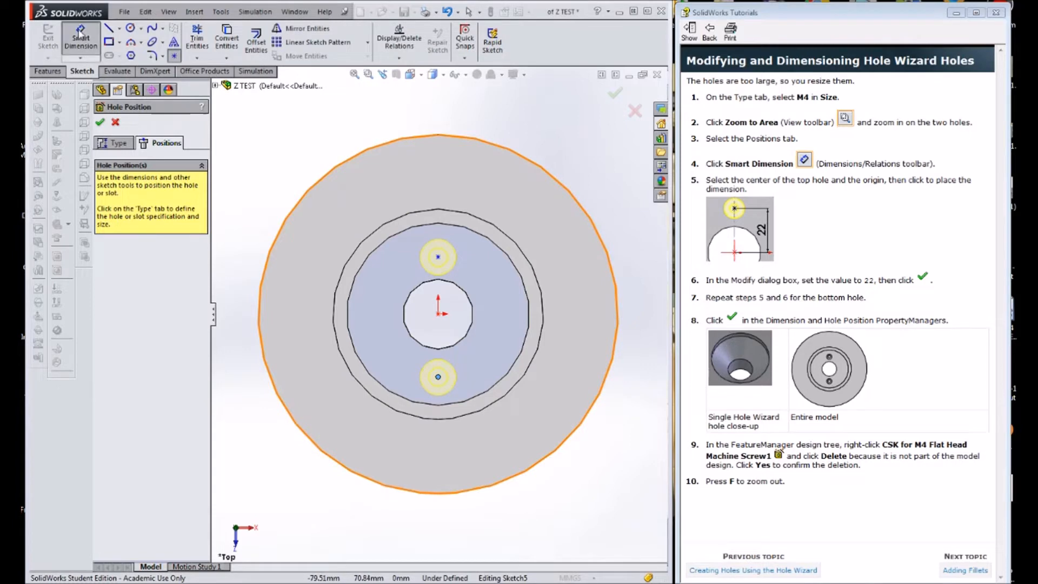
left_click(437, 314)
left_click(438, 257)
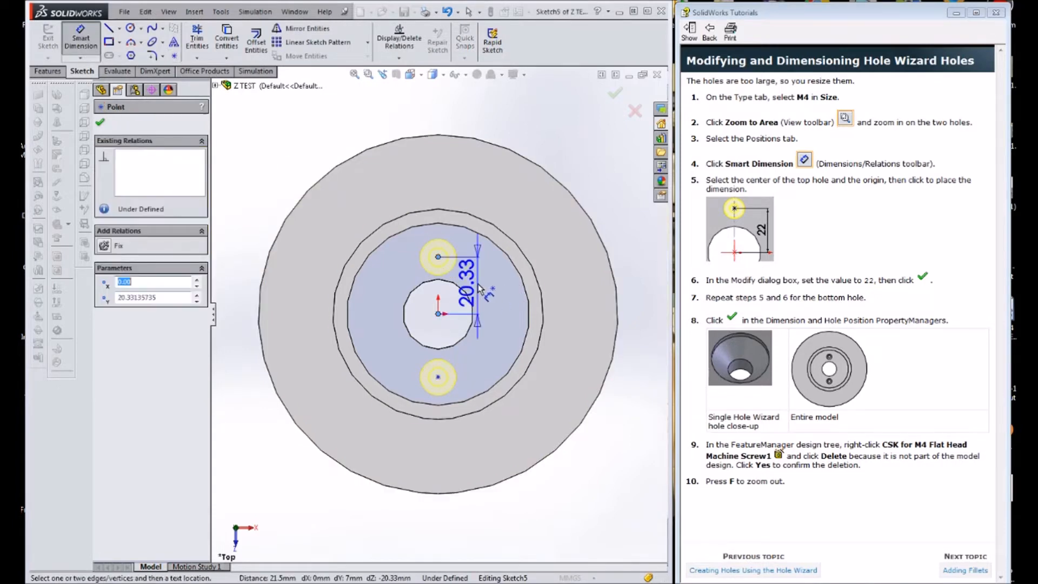
left_click(479, 290)
type("22")
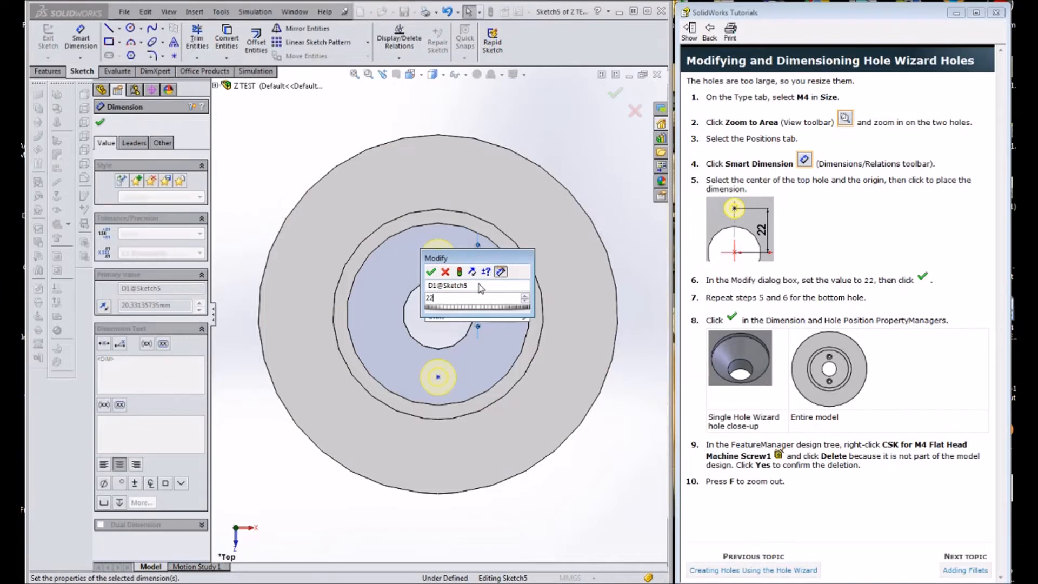
key("Return")
Dimension the lower hole's centre 22 mm from the origin and finish the countersunk hole feature.
left_click(440, 324)
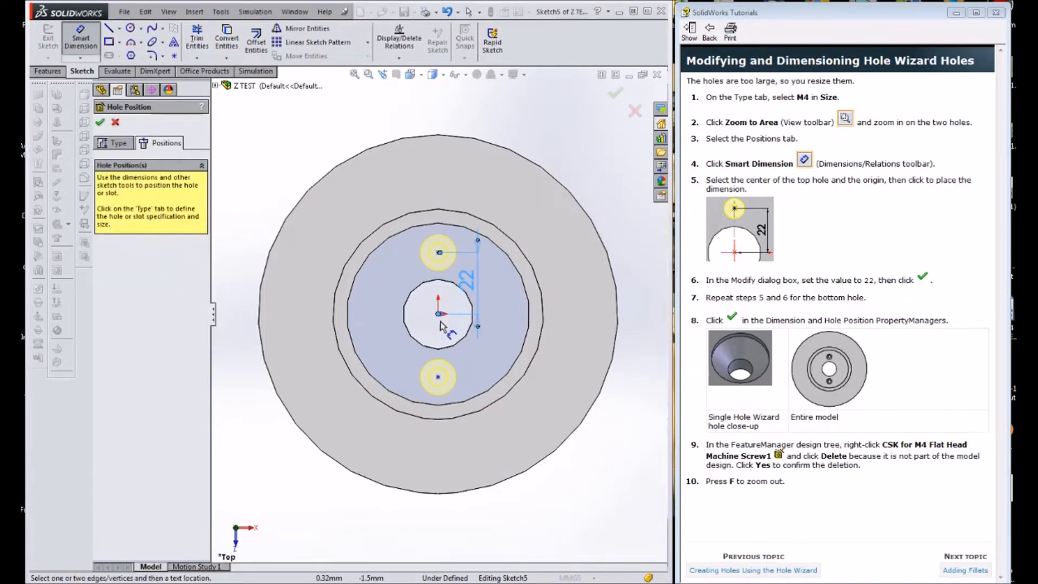
left_click(438, 376)
left_click(467, 361)
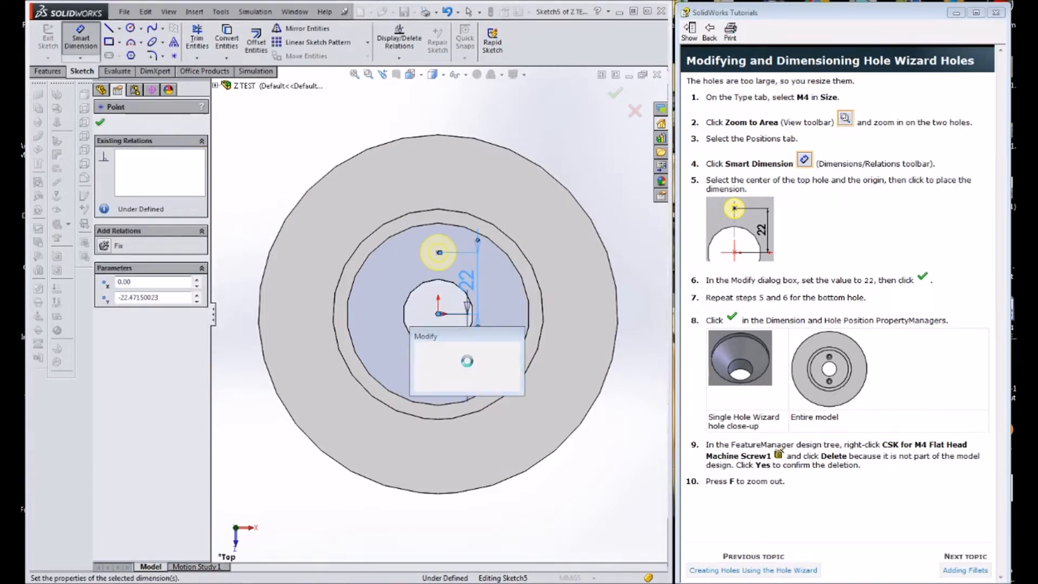
type("22")
key("Return")
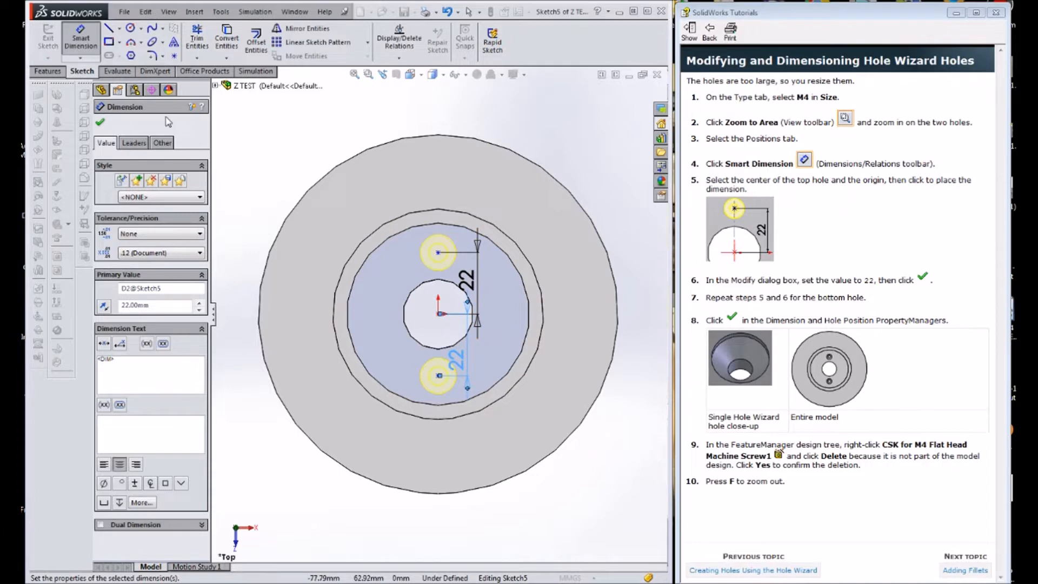
key("Escape")
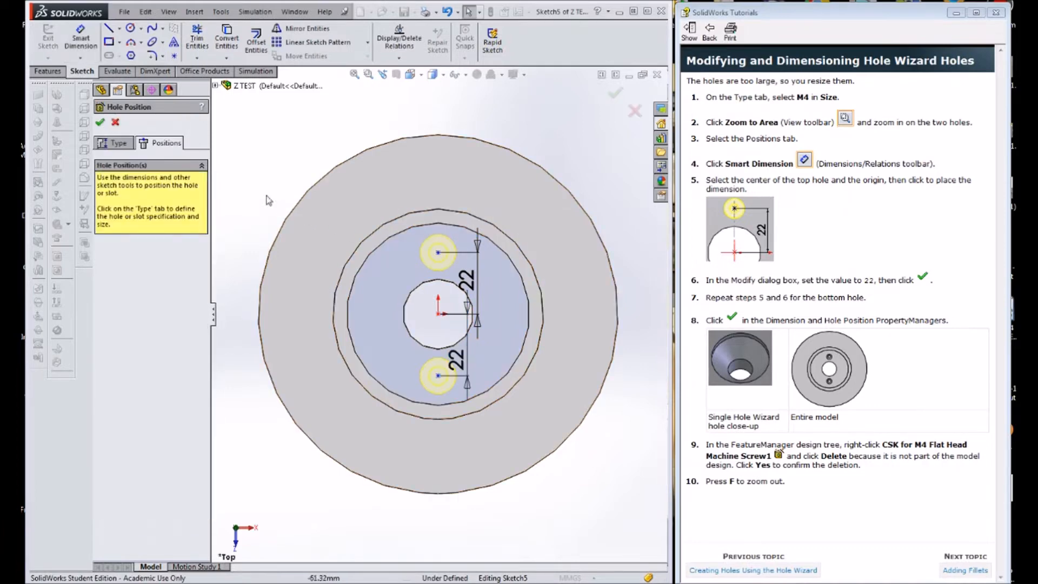
left_click(100, 122)
mouse_move(444, 323)
middle_mouse_down()
mouse_move(463, 297)
mouse_move(440, 227)
mouse_move(426, 264)
mouse_move(435, 305)
middle_mouse_up()
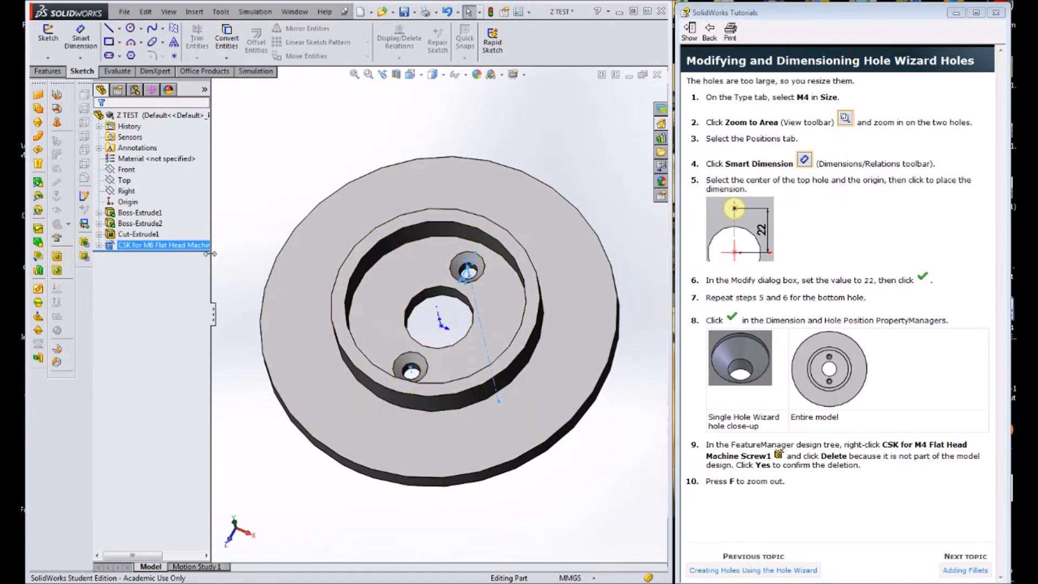
Change the size of the countersunk flat head screw holes to M4.
right_click(165, 248)
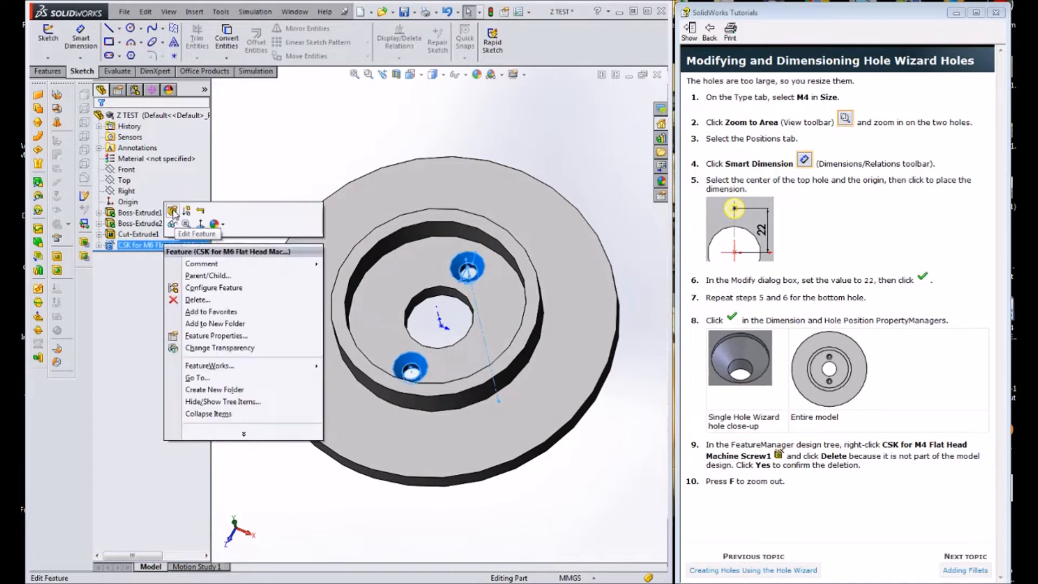
left_click(175, 215)
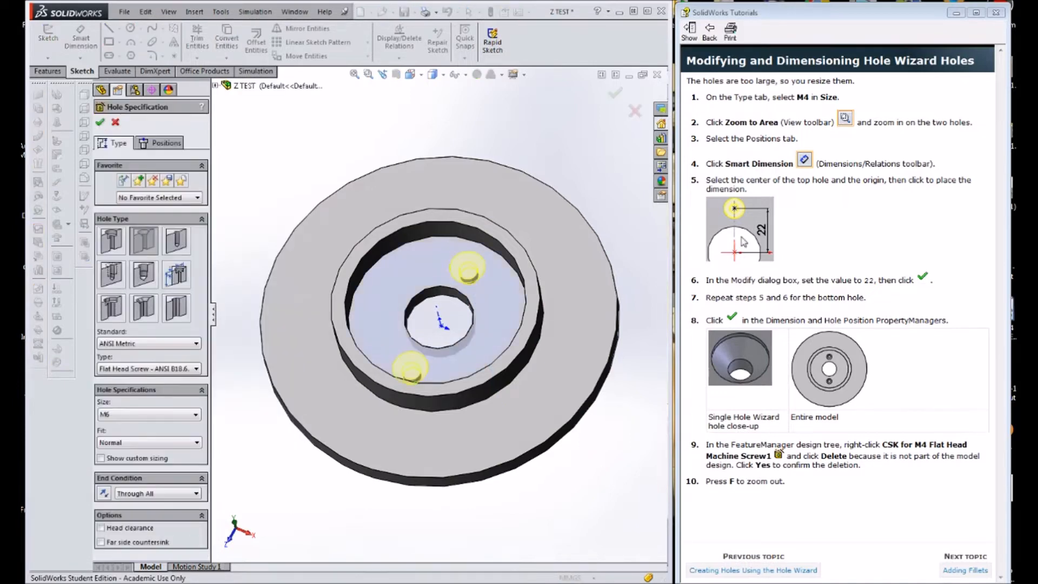
left_click(177, 416)
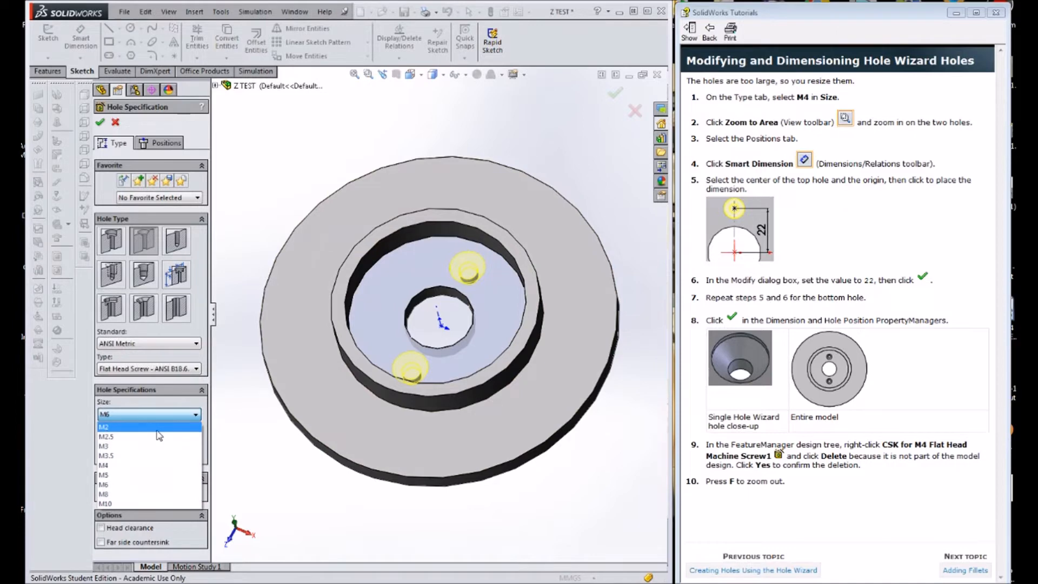
left_click(148, 466)
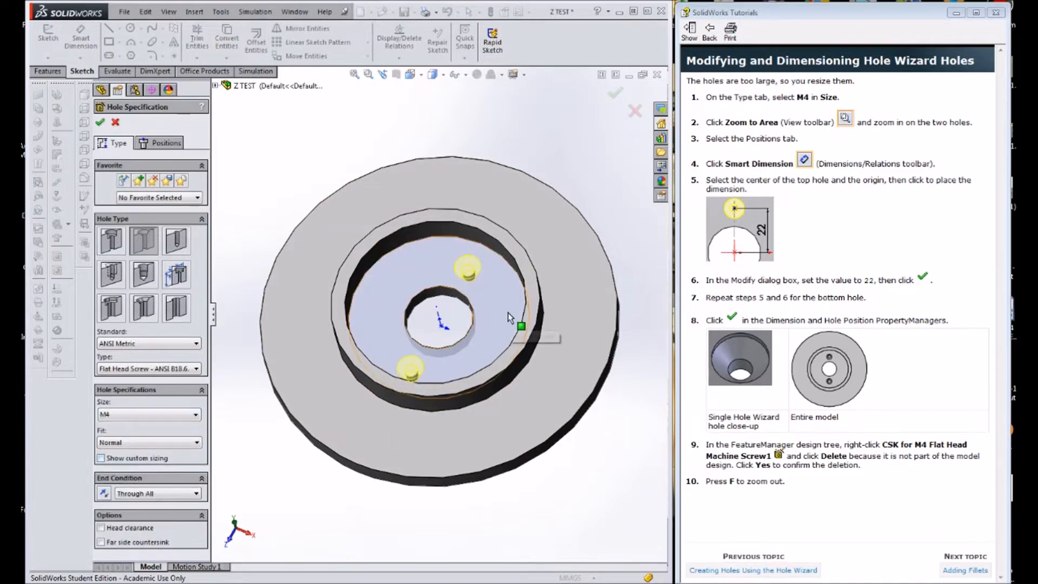
left_click(615, 94)
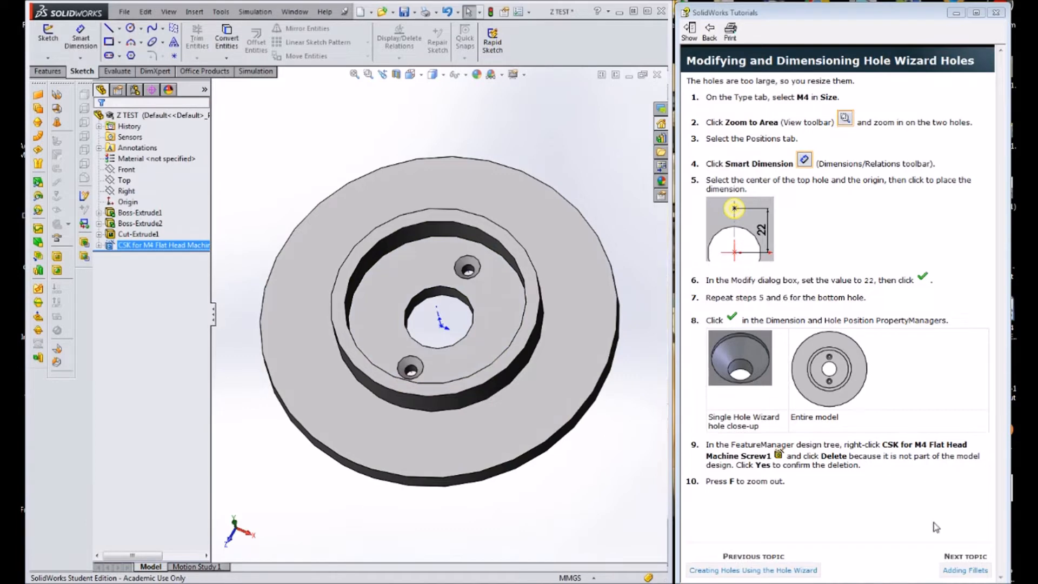
Advance to the Adding Fillets lesson and delete the M4 countersunk hole feature along with its dependent sketches.
left_click(965, 570)
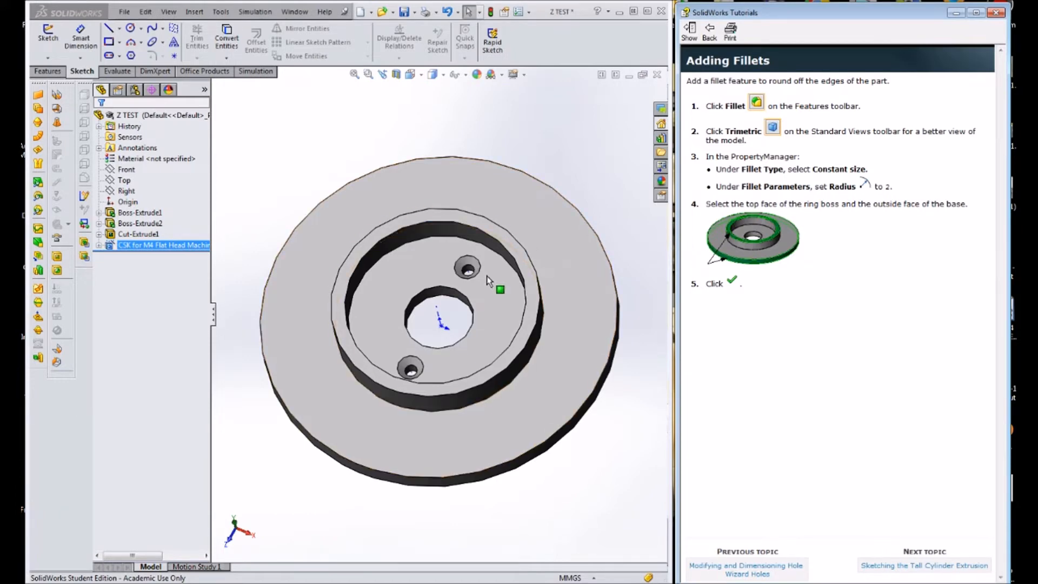
right_click(176, 245)
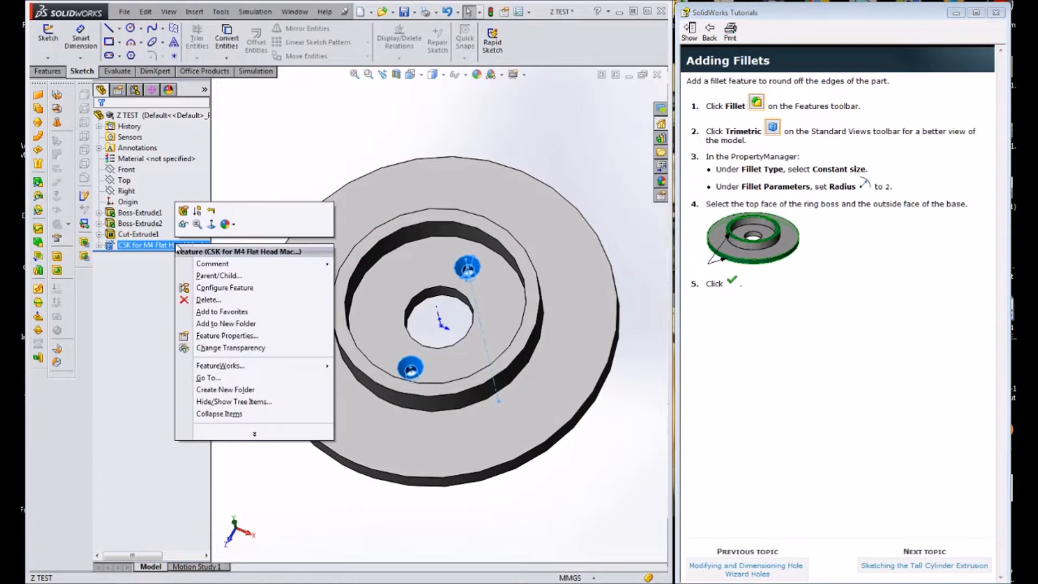
left_click(212, 299)
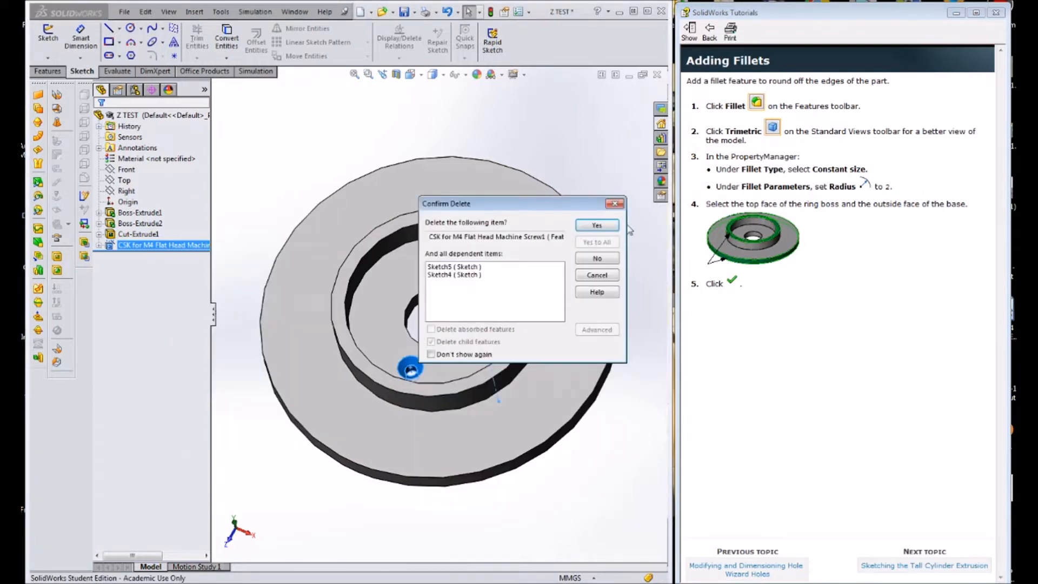
left_click(603, 227)
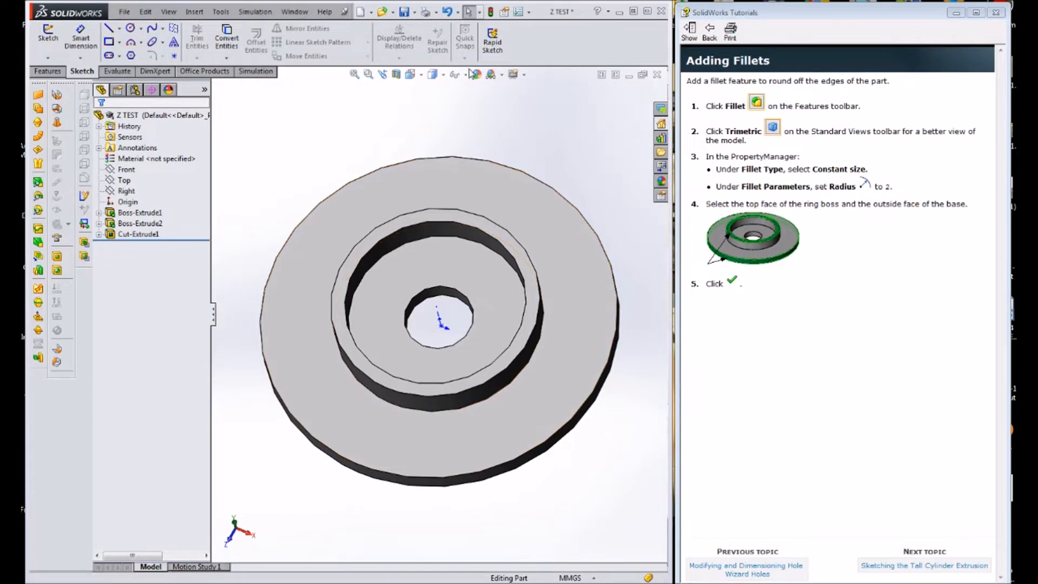
Fillet the ring boss's top face and the base's outside face with a 2 mm radius, and advance to the Sketching the Tall Cylinder Extrusion lesson.
left_click(410, 75)
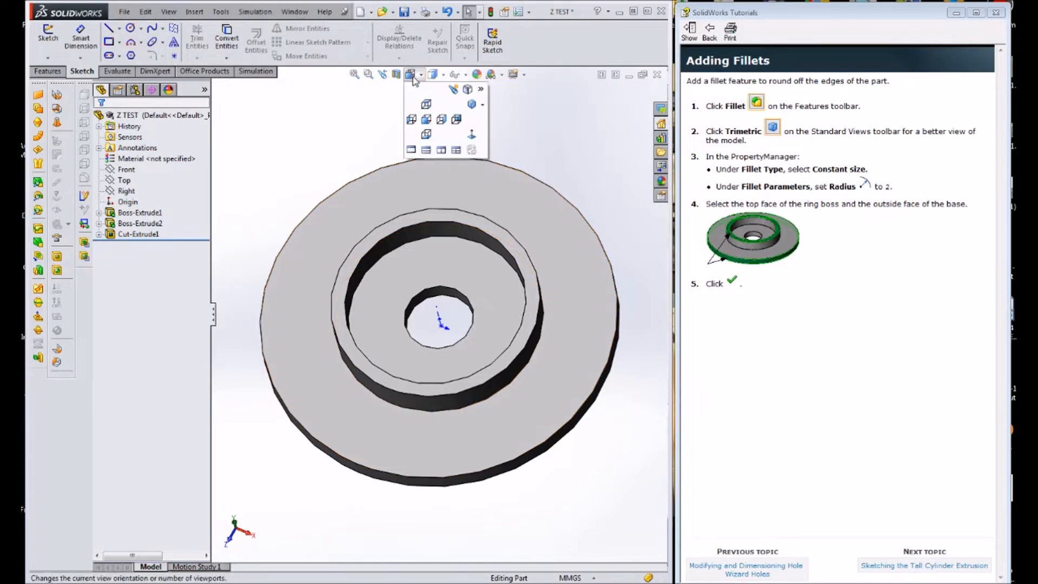
left_click(483, 107)
left_click(505, 143)
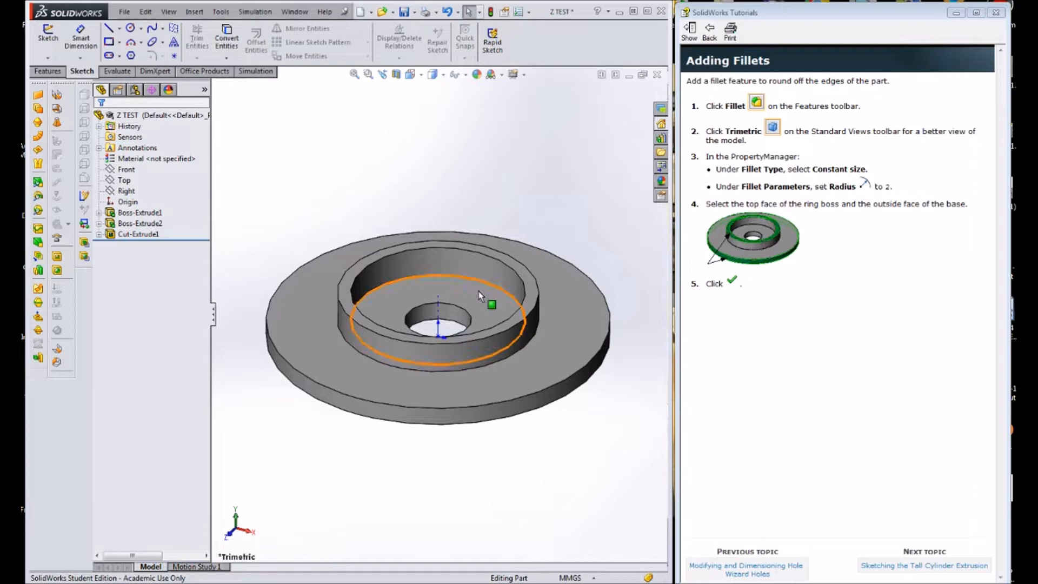
left_click(47, 70)
left_click(367, 33)
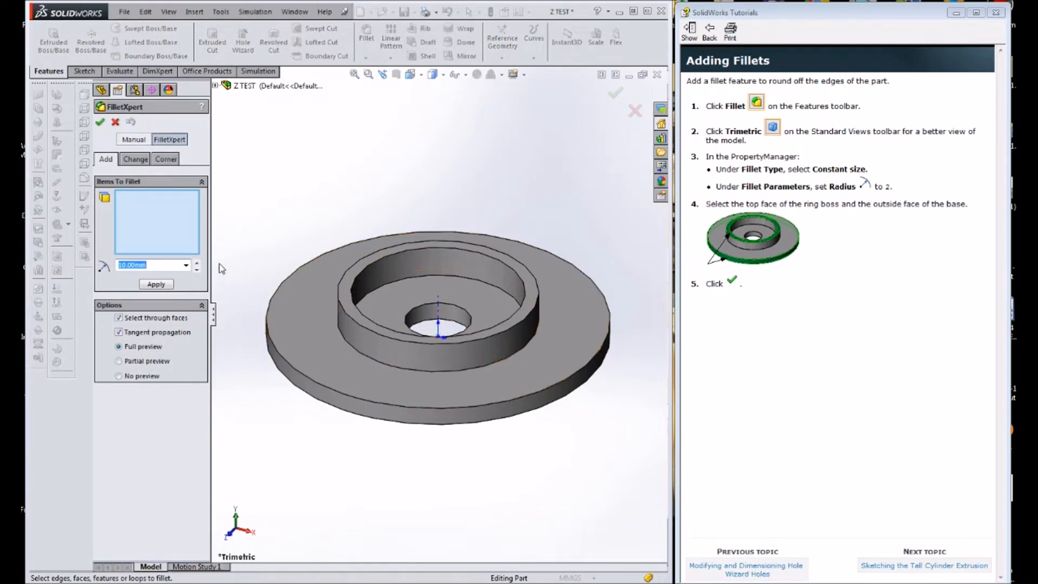
type("2")
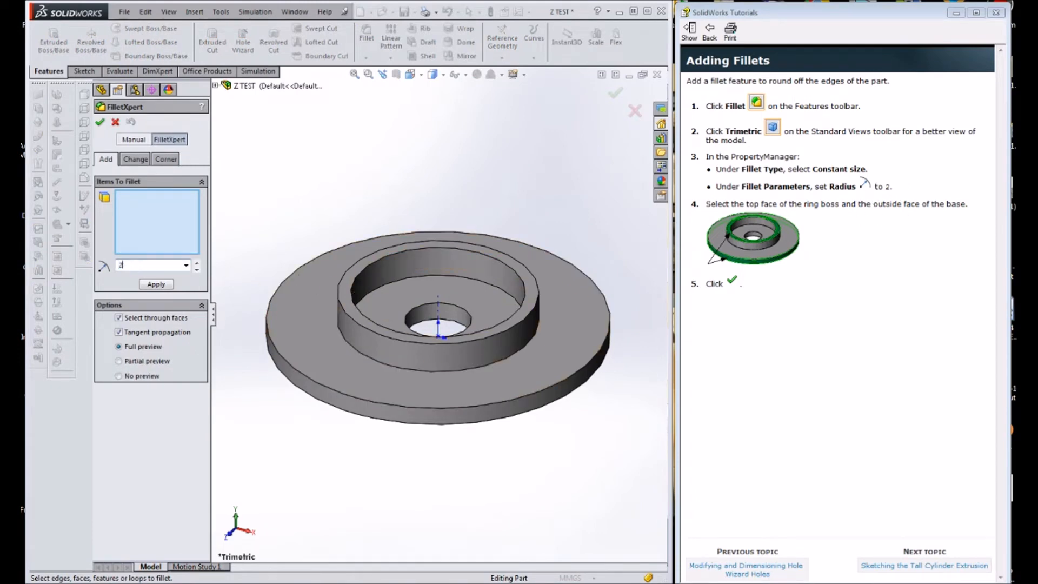
left_click(349, 301)
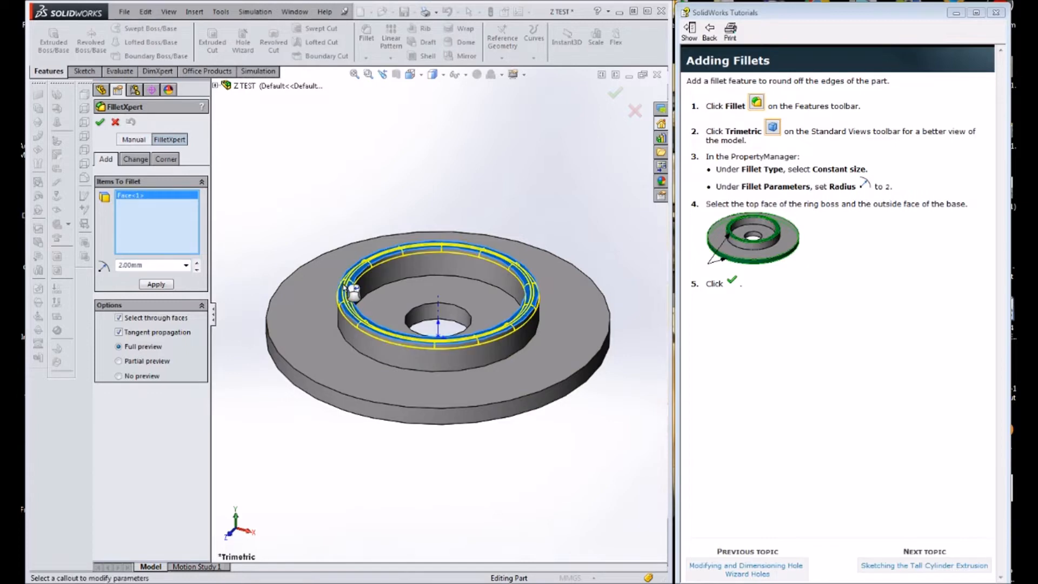
left_click(324, 400)
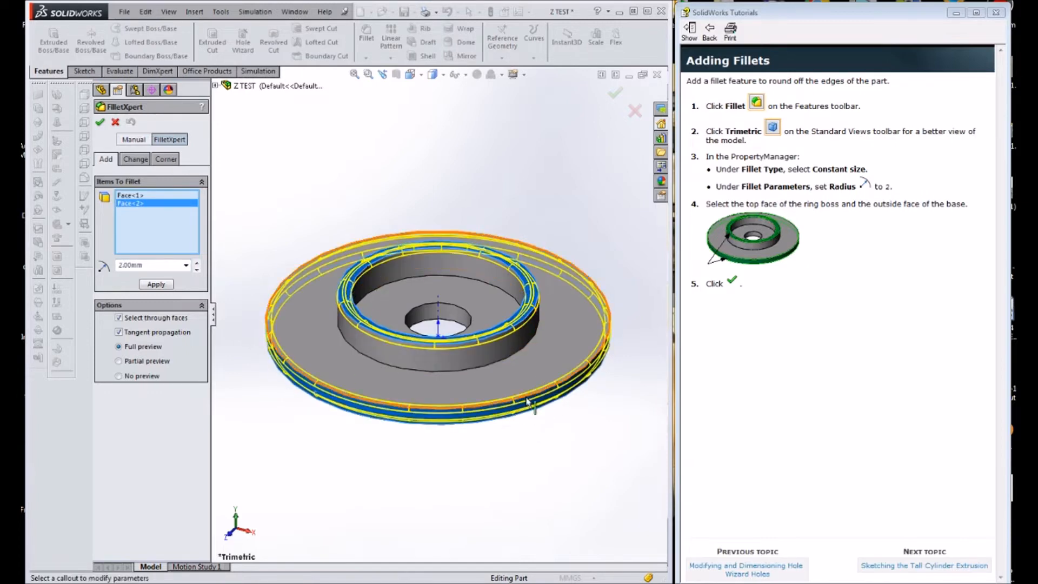
left_click(100, 122)
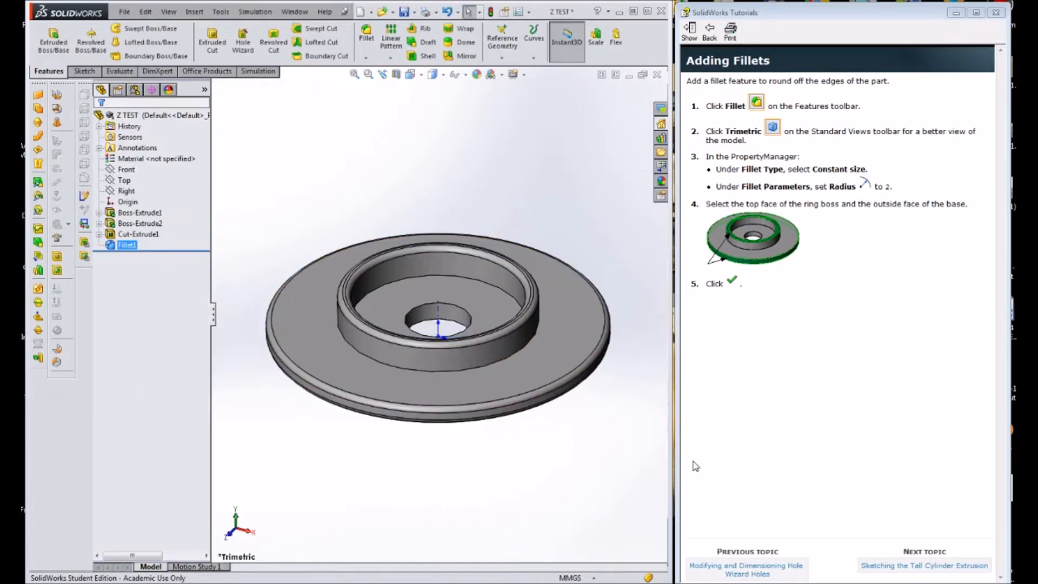
left_click(960, 566)
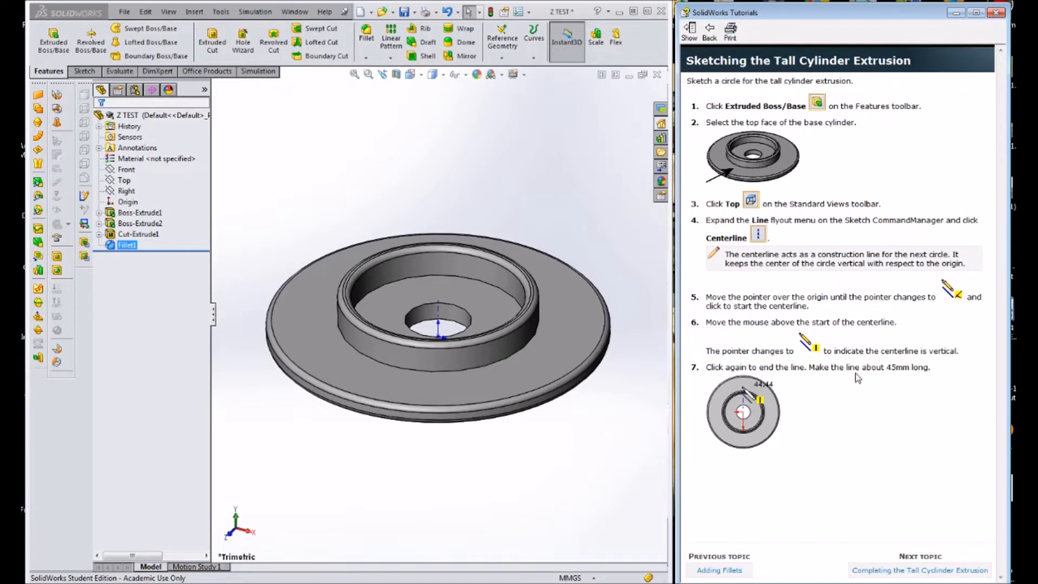
Start a new sketch on the base disc's face inside the ring, using the Top view.
left_click(433, 74)
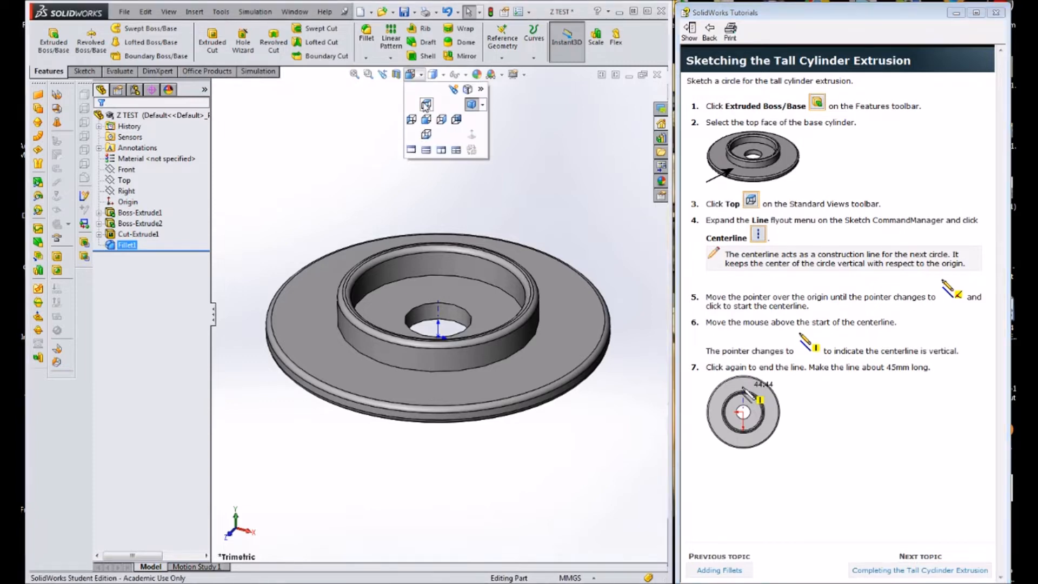
left_click(473, 100)
left_click(462, 262)
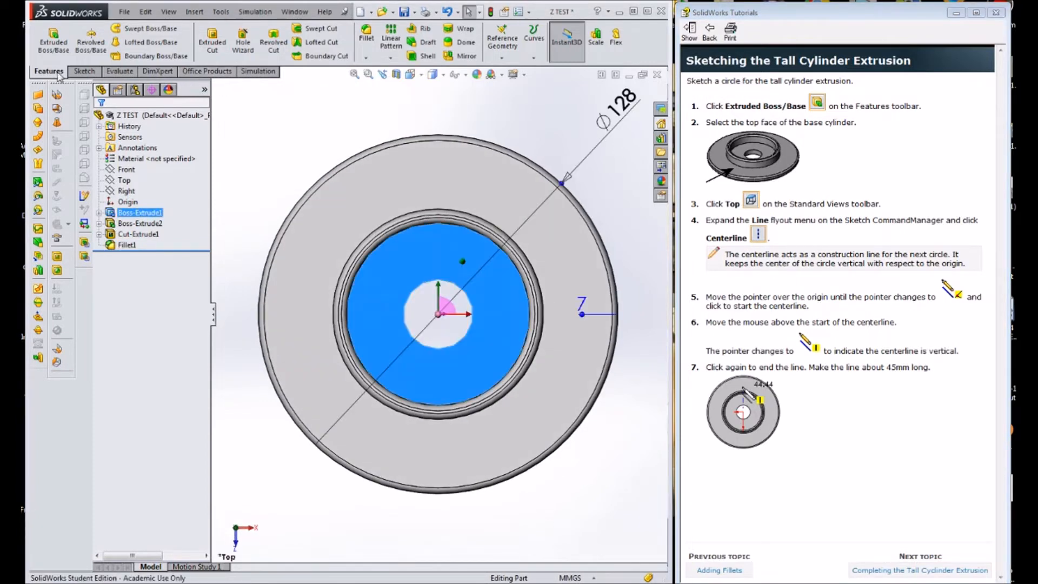
left_click(80, 70)
left_click(48, 35)
Draw a vertical centerline about 47.5 mm long upward from the origin.
left_click(119, 28)
left_click(115, 54)
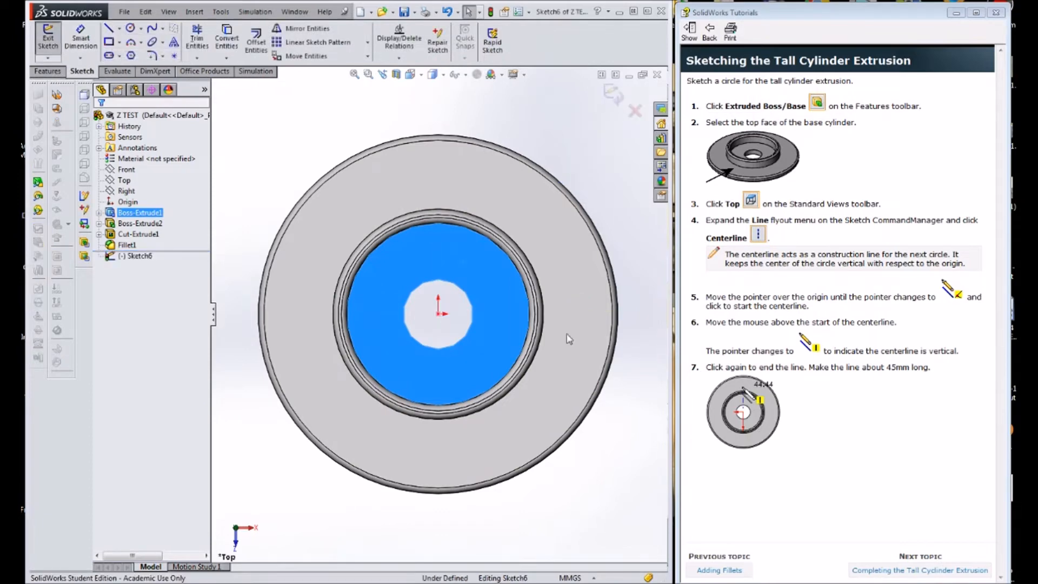
left_click(438, 313)
left_click(438, 180)
key("Escape")
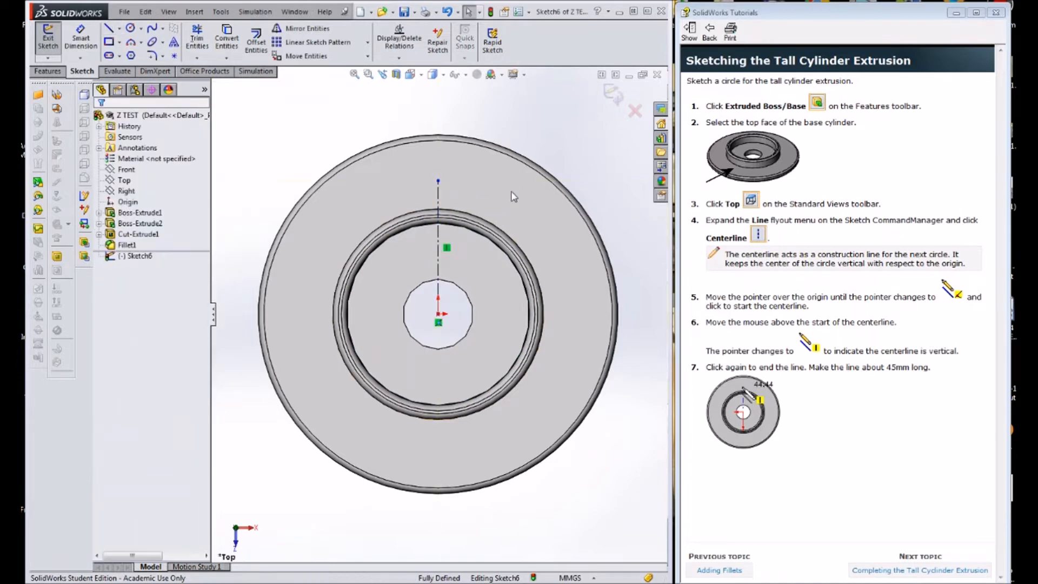
Dimension the centerline's length as 45 mm with Smart Dimension and advance to the lesson on completing the tall cylinder extrusion.
left_click(86, 35)
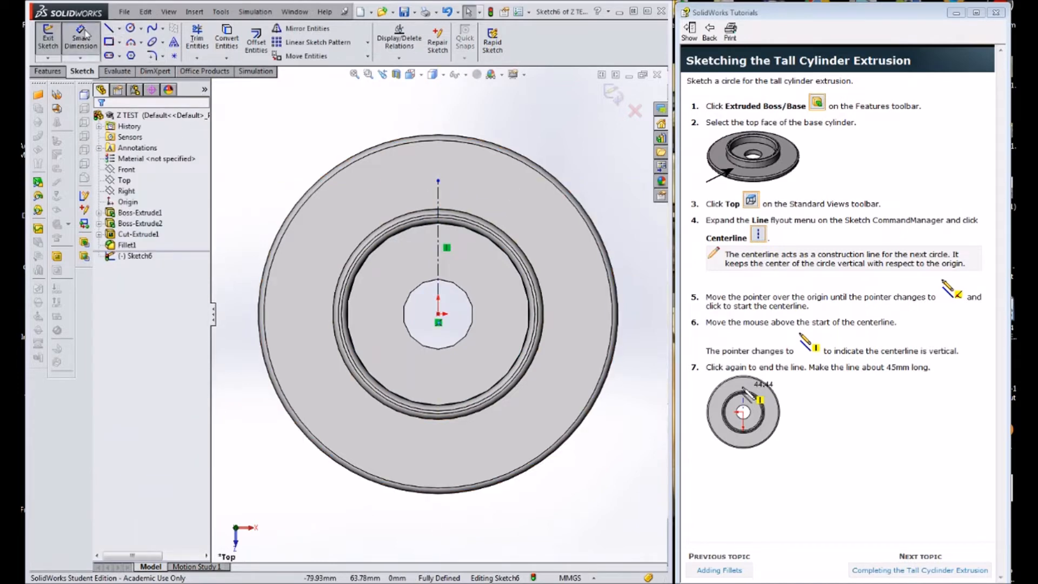
left_click(442, 262)
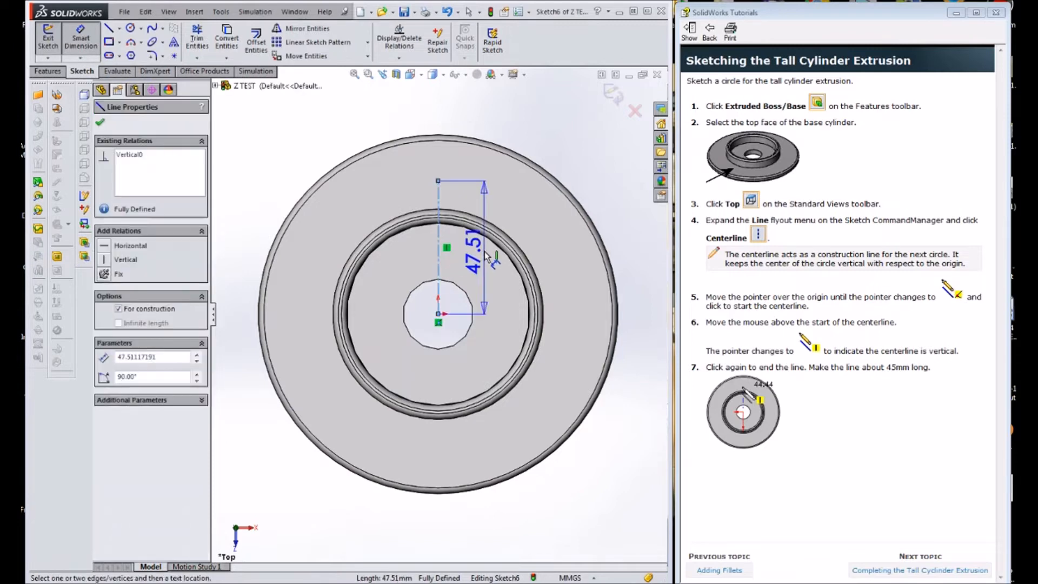
left_click(483, 245)
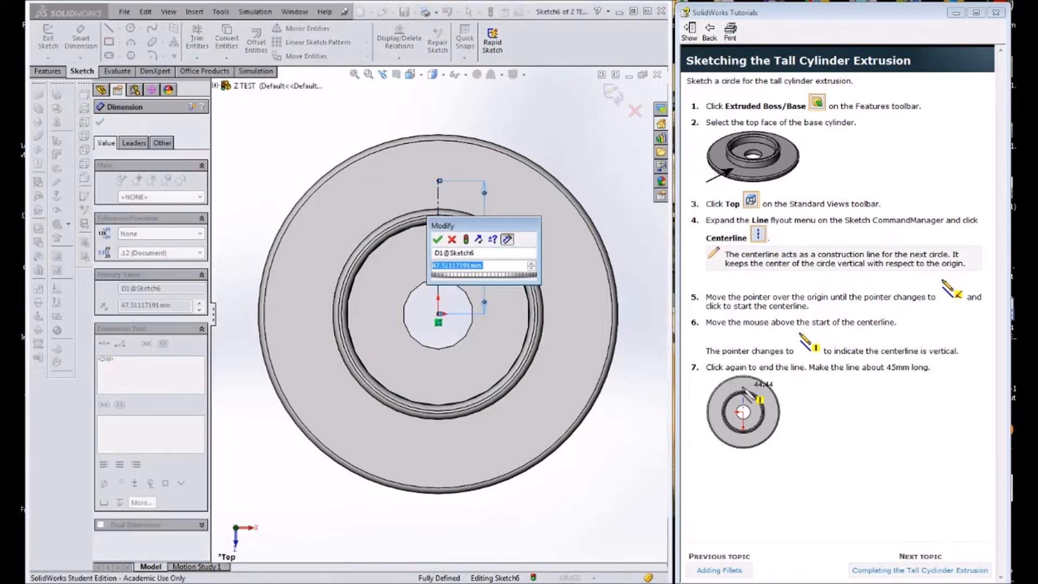
type("45")
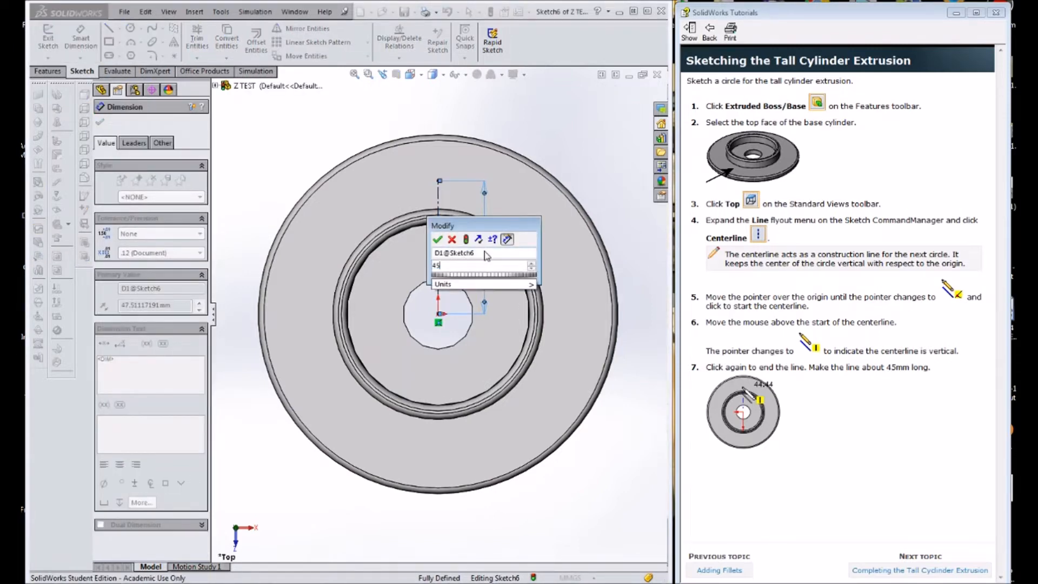
key("Return")
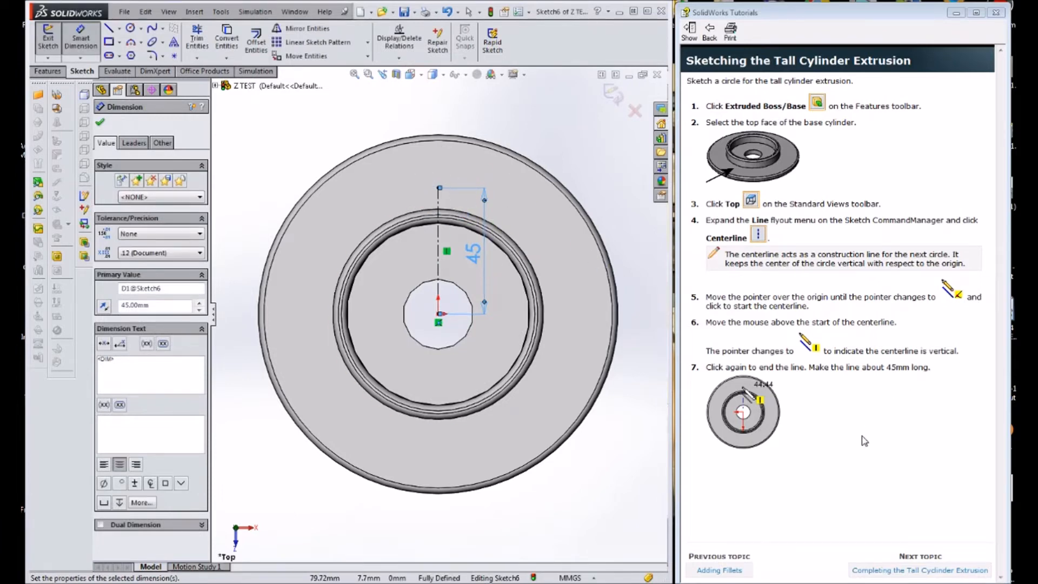
key("Escape")
left_click(924, 569)
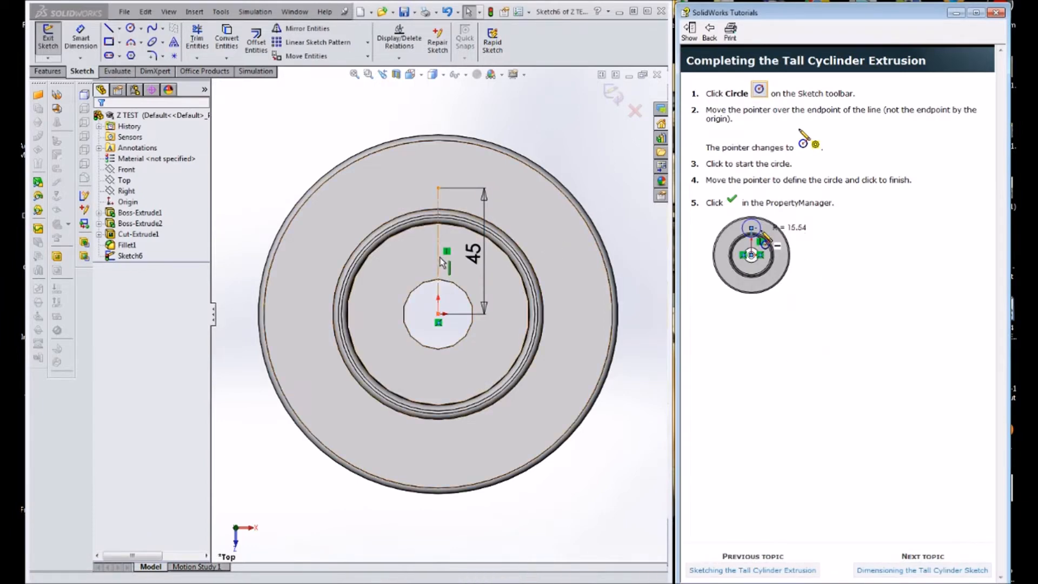
Draw a circle of about 13.4 mm radius centred on the centerline's upper endpoint, and advance to the Dimensioning the Tall Cylinder Sketch lesson.
left_click(130, 28)
left_click(438, 188)
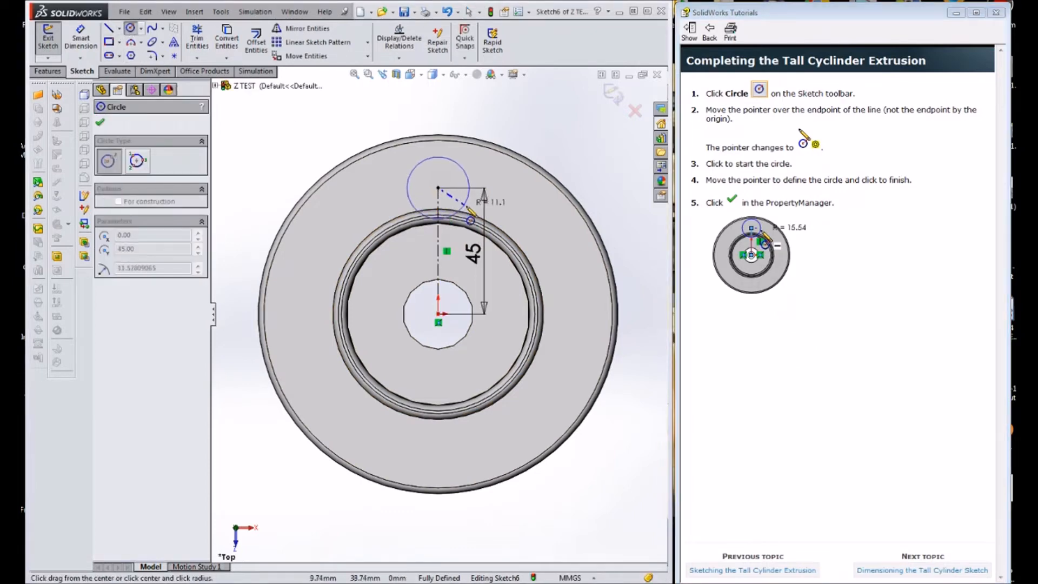
left_click(467, 212)
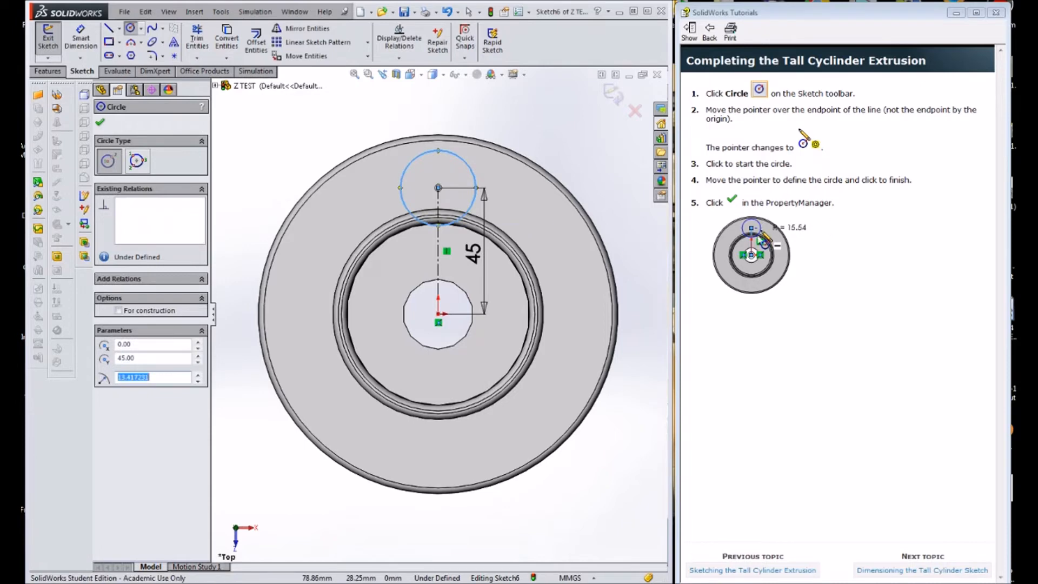
left_click(960, 571)
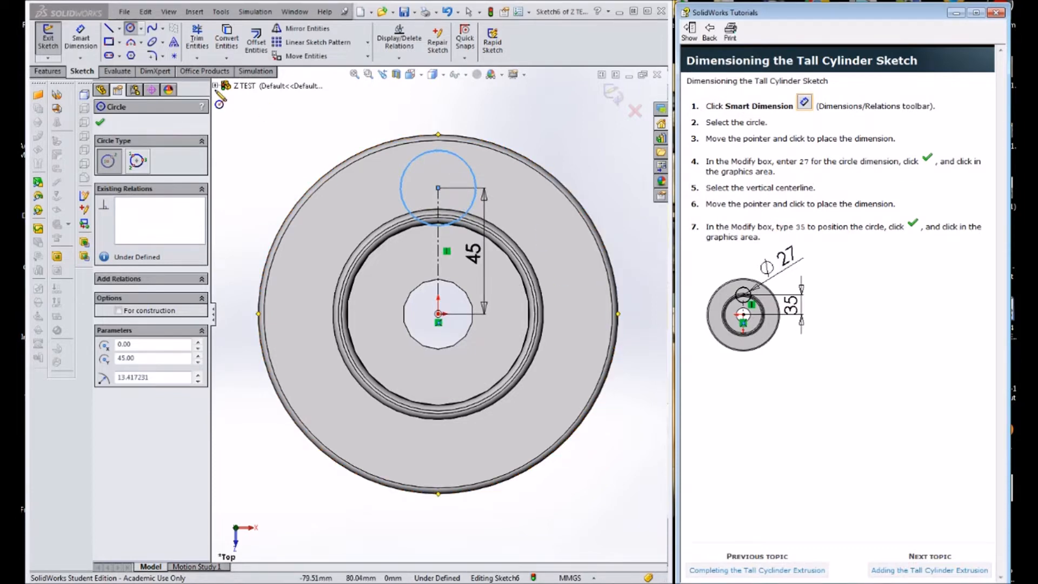
Dimension the circle's diameter as 27 mm with Smart Dimension.
left_click(81, 39)
left_click(81, 38)
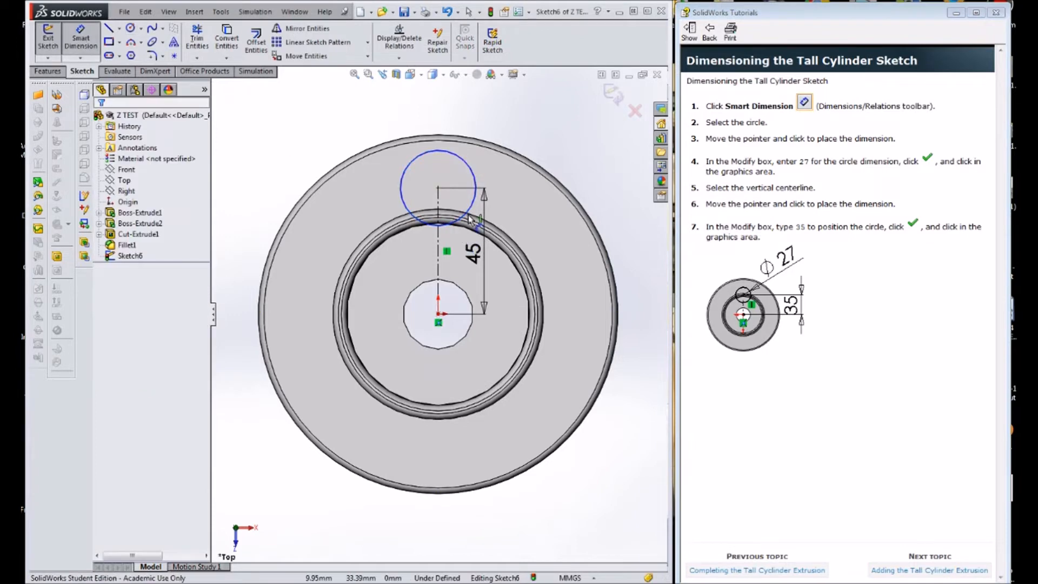
left_click(534, 130)
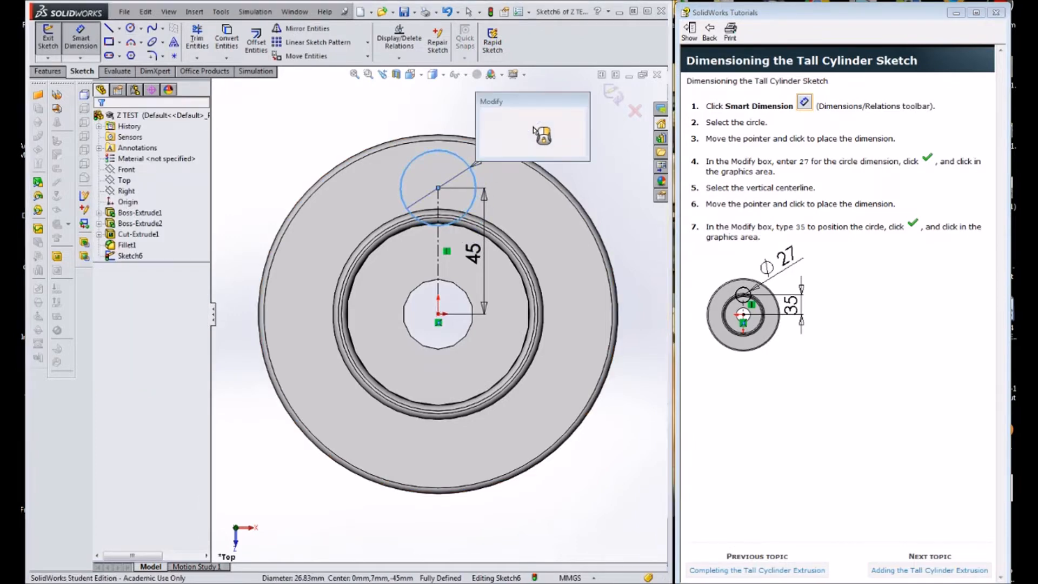
type("27")
key("Return")
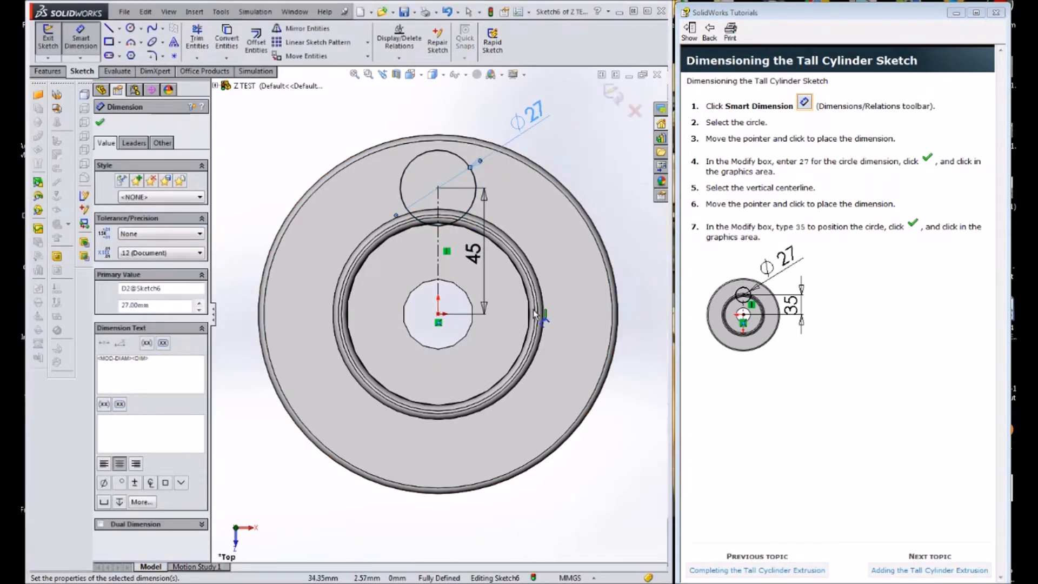
Set the vertical centerline's length dimension to 35 mm to position the circle.
double_click(474, 254)
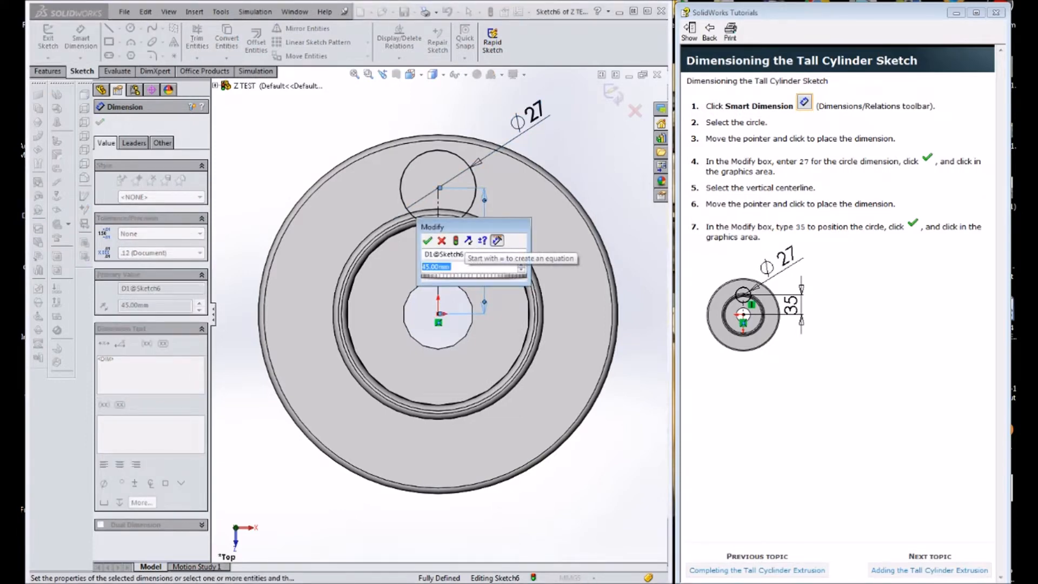
type("35")
key("Return")
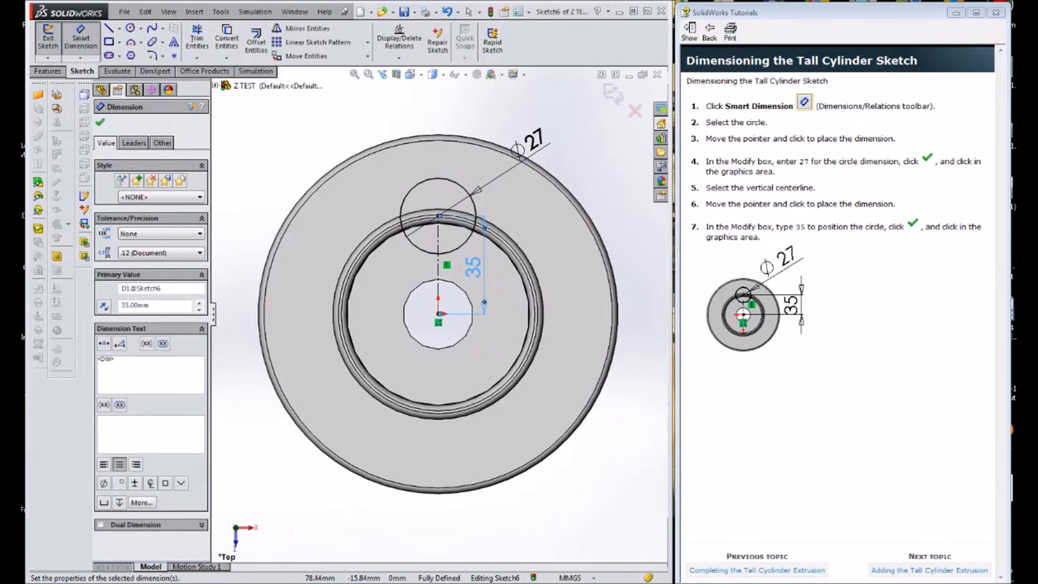
Advance to the Adding the Tall Cylinder Extrusion lesson and set the model to the Trimetric view.
left_click(939, 570)
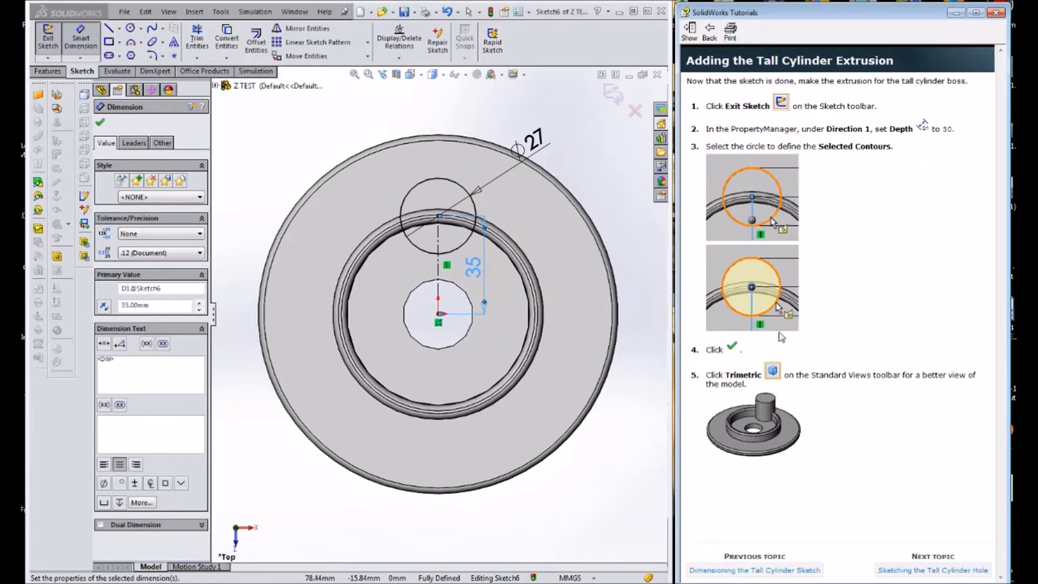
left_click(410, 75)
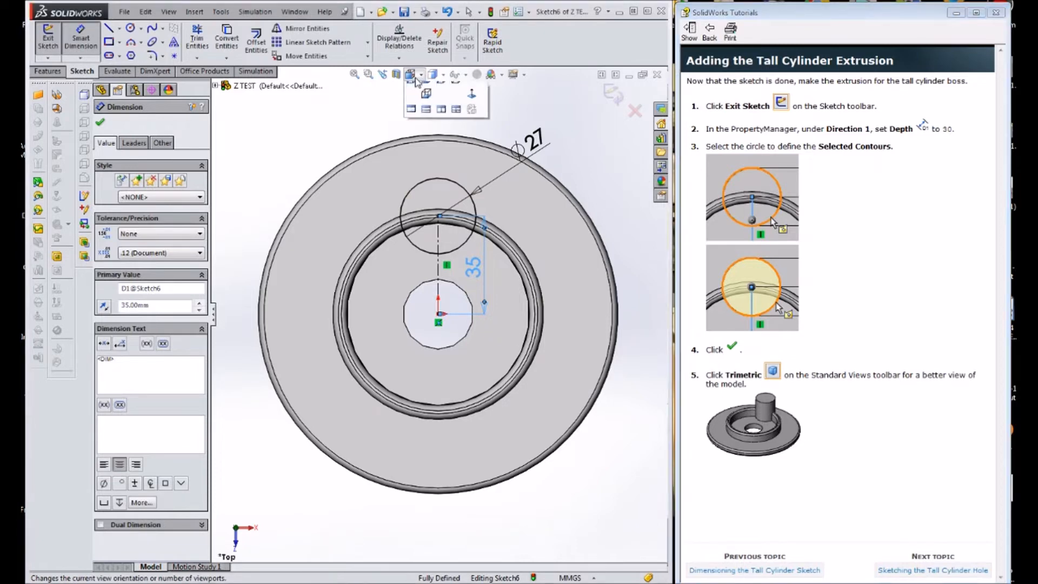
left_click(482, 104)
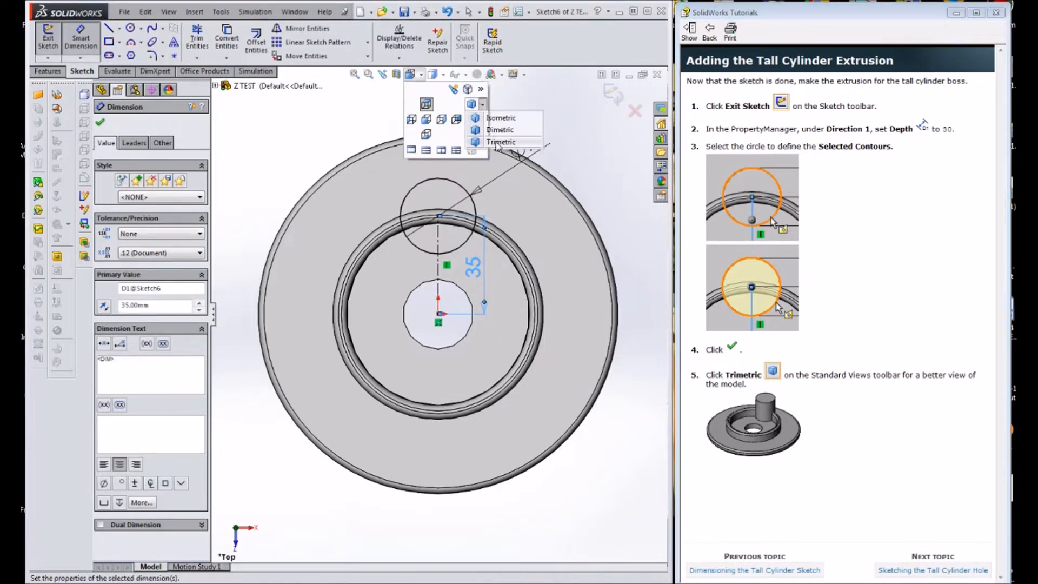
left_click(498, 143)
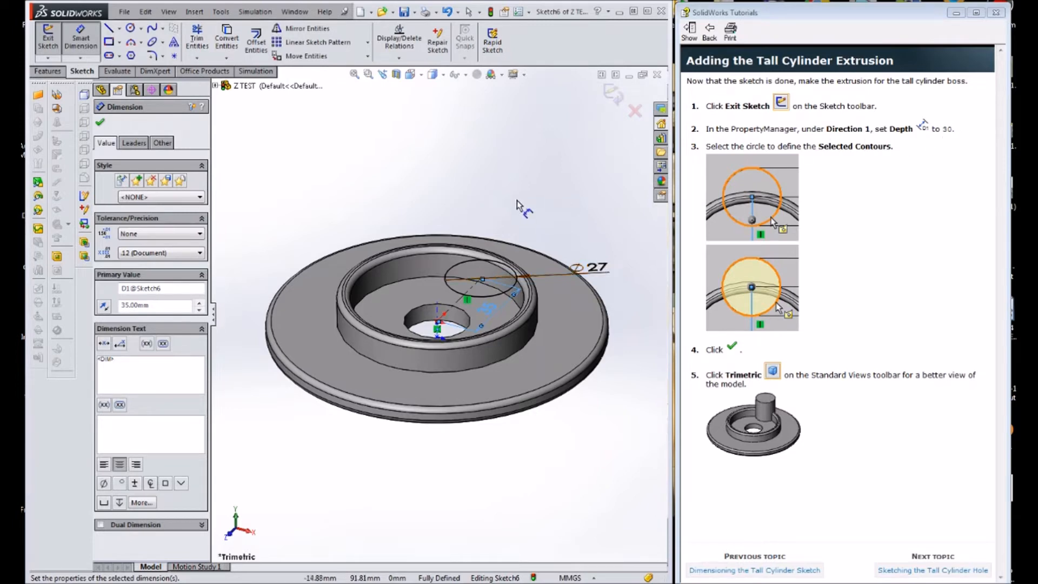
Extrude the 27 mm circle upward as a 30 mm blind boss, and advance to the Sketching the Tall Cylinder Hole lesson.
left_click(48, 71)
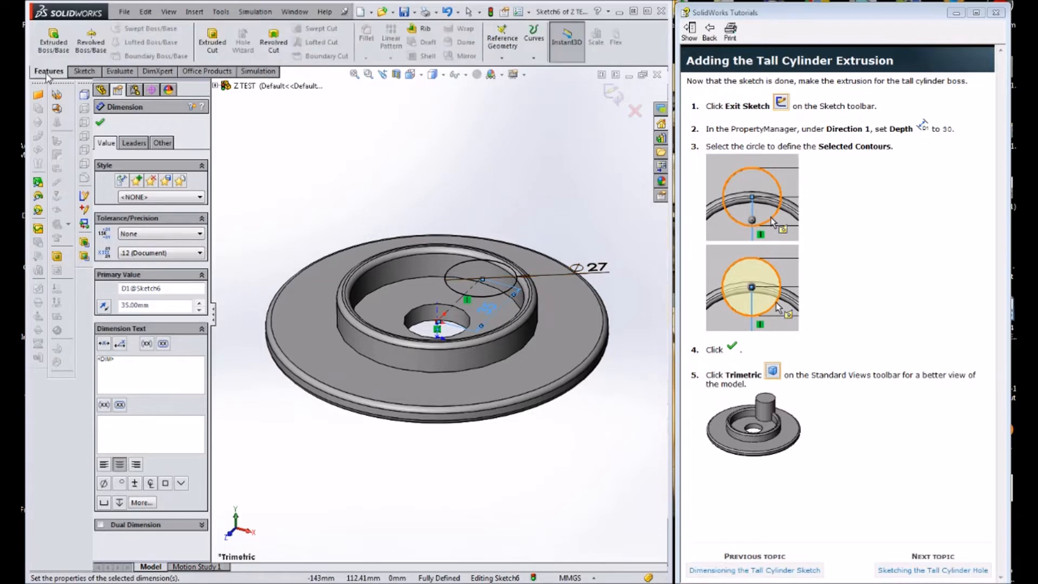
left_click(58, 49)
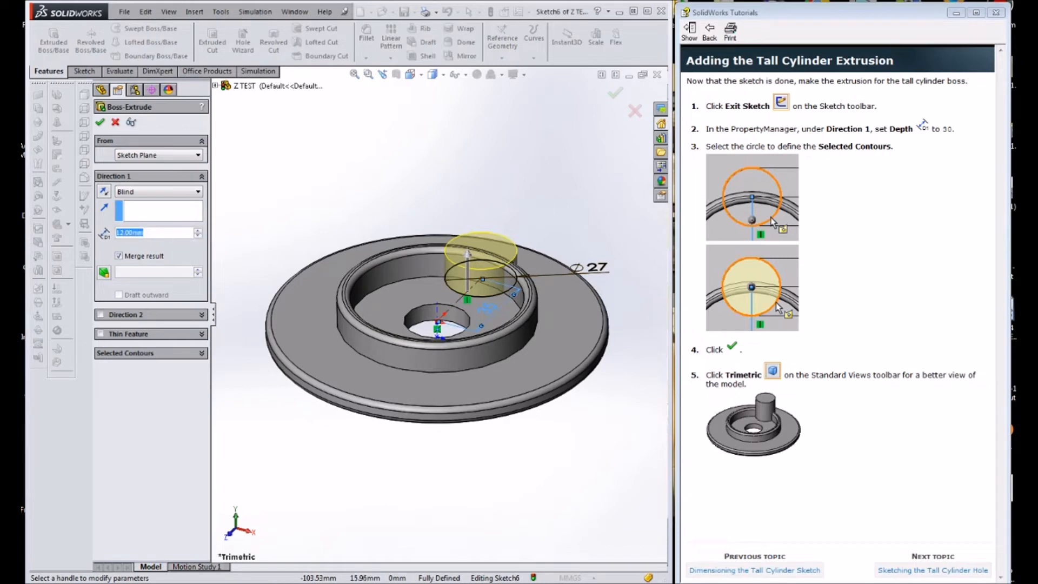
type("30")
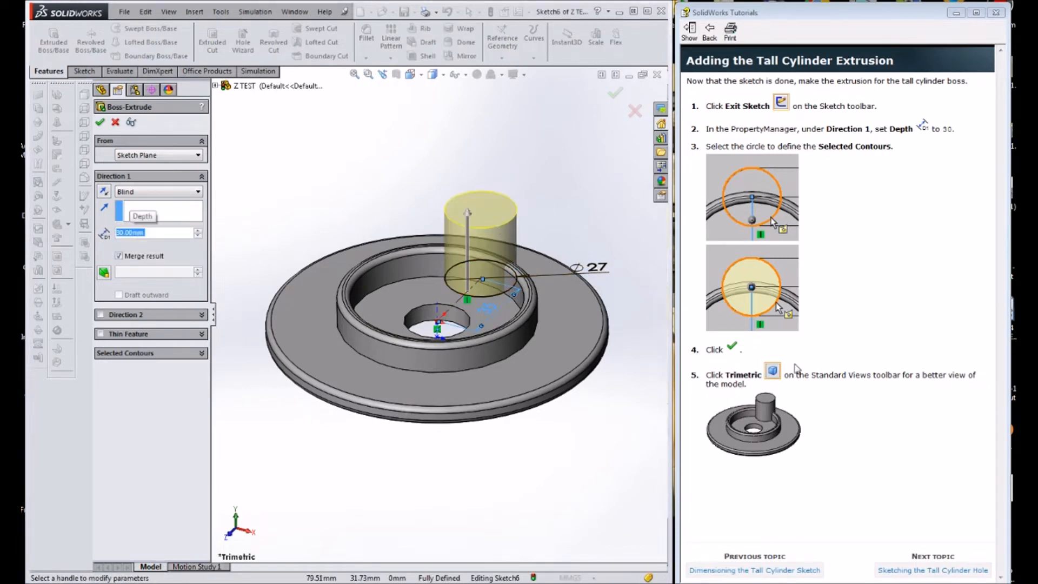
left_click(101, 122)
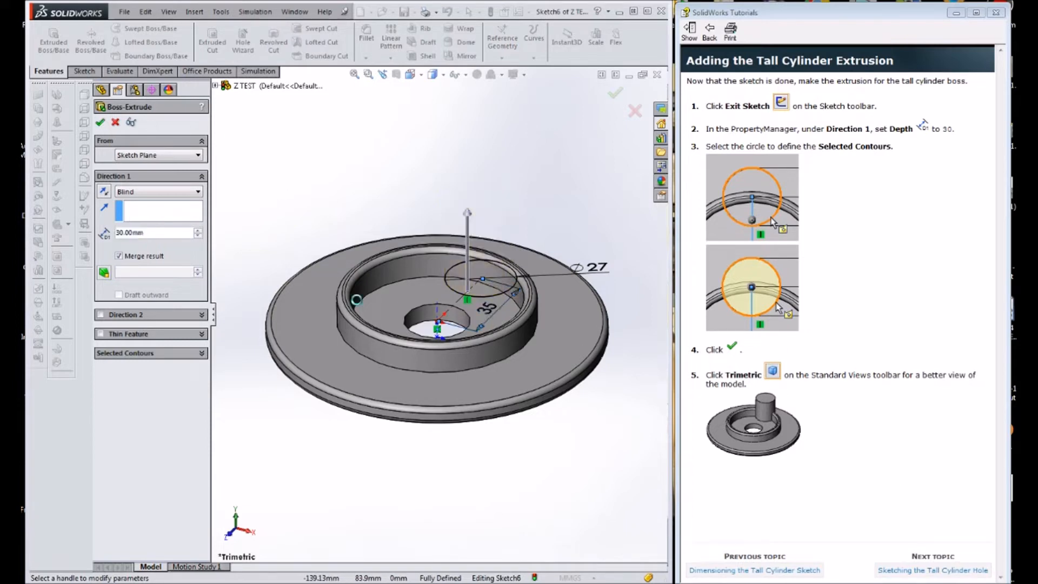
left_click(964, 571)
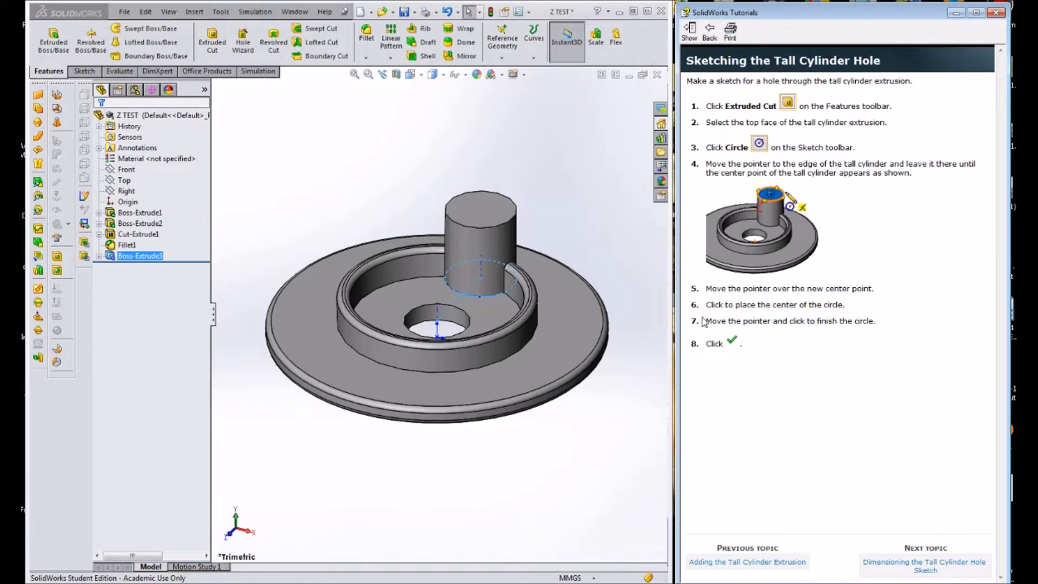
Sketch a circle of about 5.9 mm radius centred on the tall cylinder's top face, and advance to the hole sketch dimensioning lesson.
left_click(500, 213)
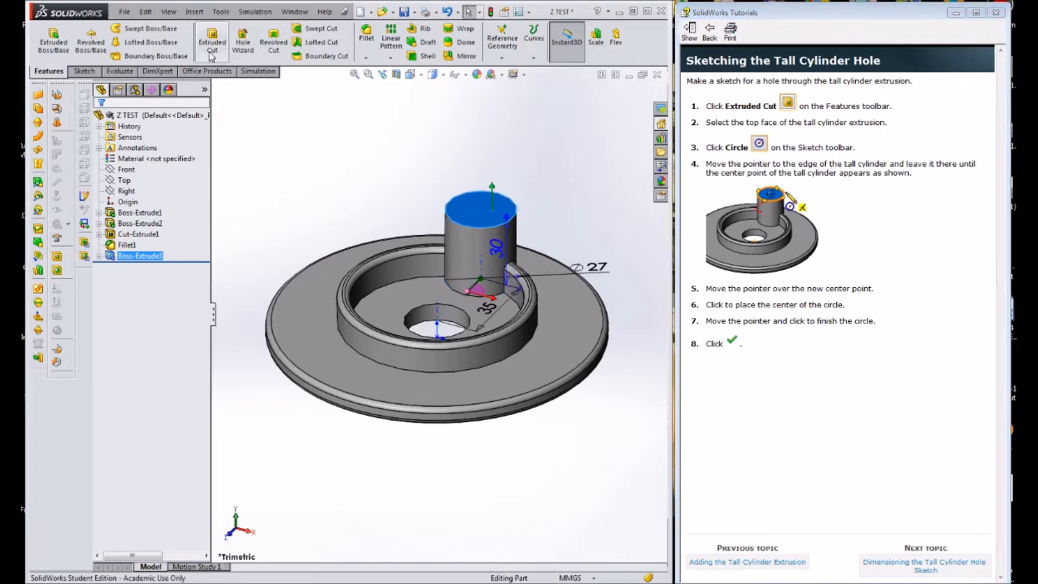
left_click(89, 72)
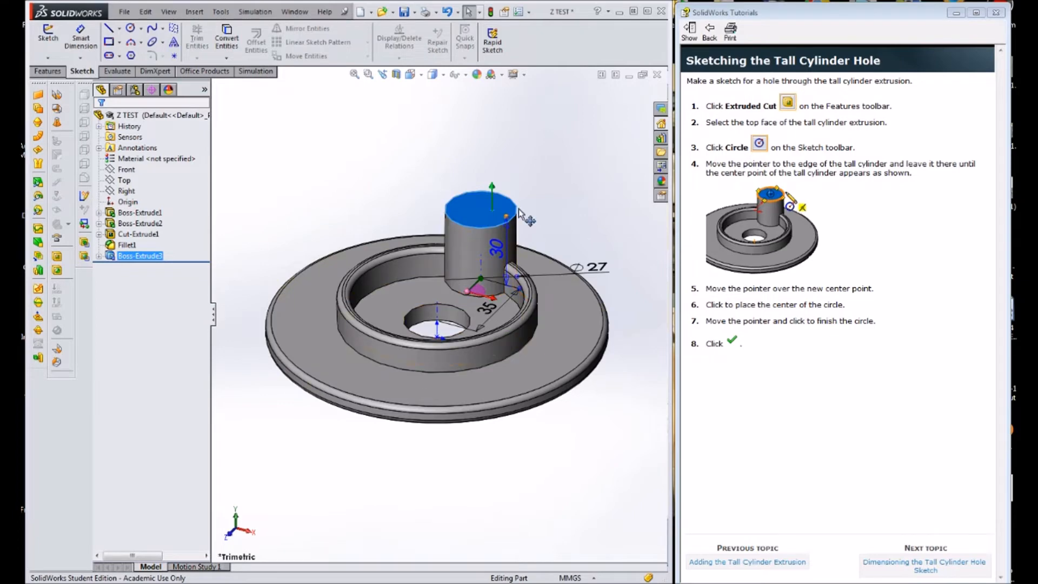
left_click(131, 55)
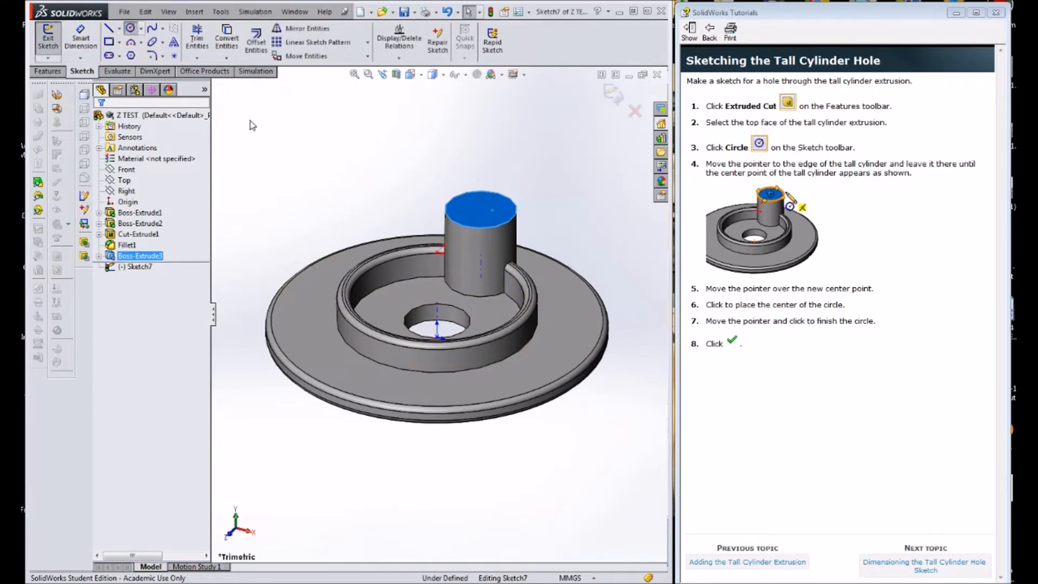
mouse_move(504, 230)
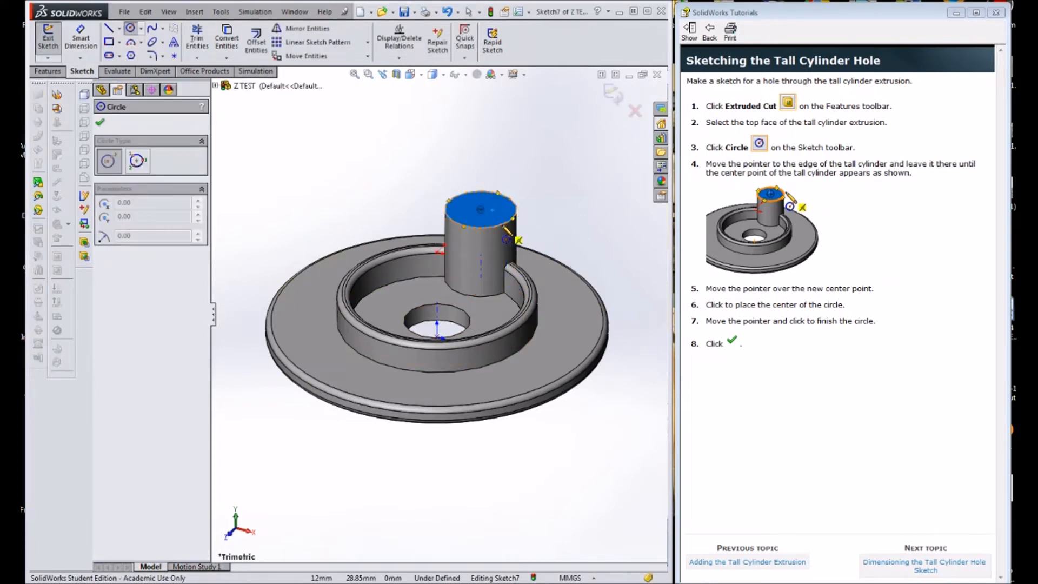
left_click(481, 209)
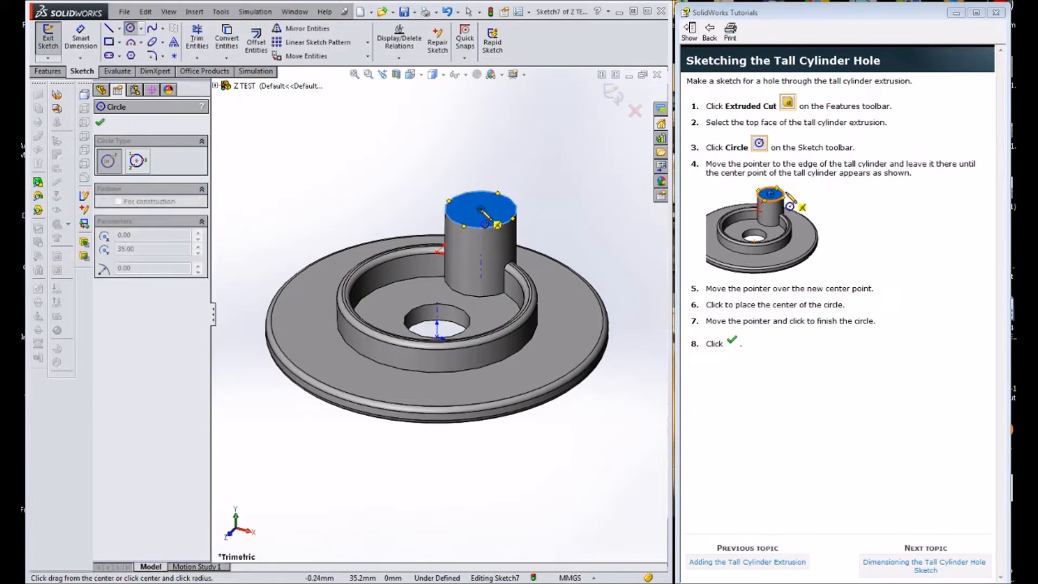
left_click(496, 213)
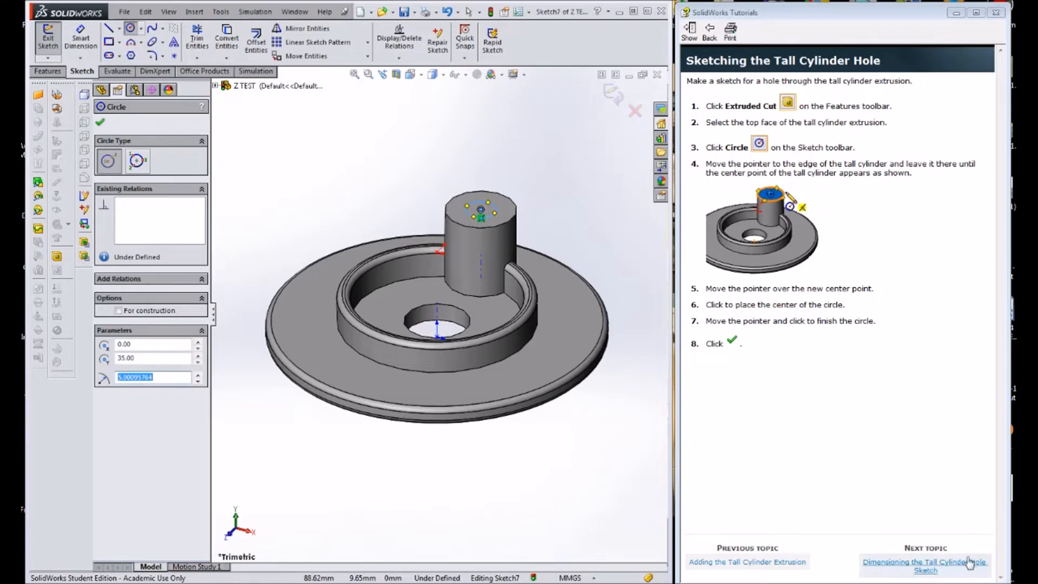
left_click(925, 563)
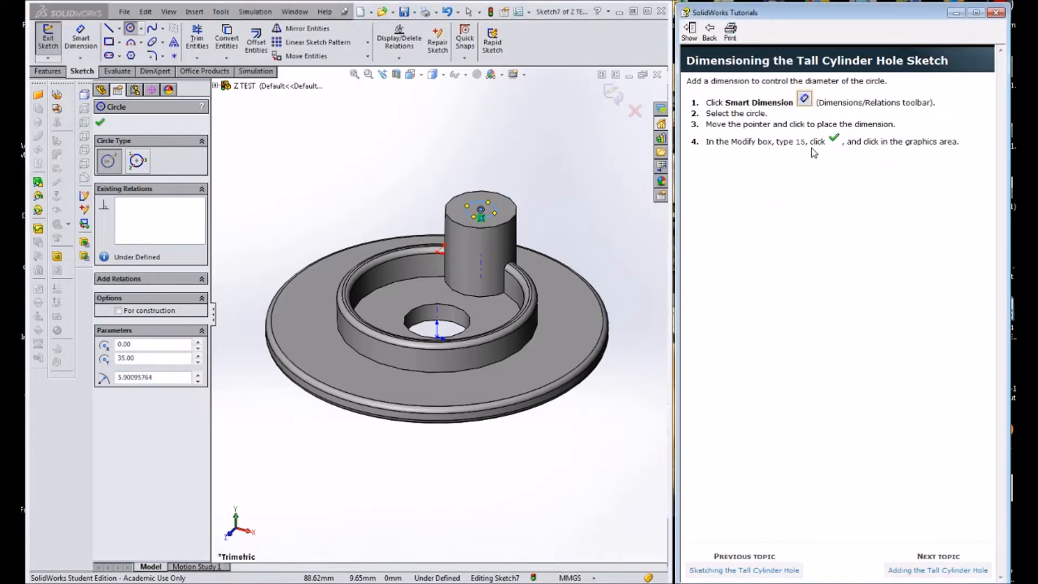
Dimension the hole circle's diameter as 15 mm with Smart Dimension, and advance to the Adding the Tall Cylinder Hole lesson.
left_click(80, 38)
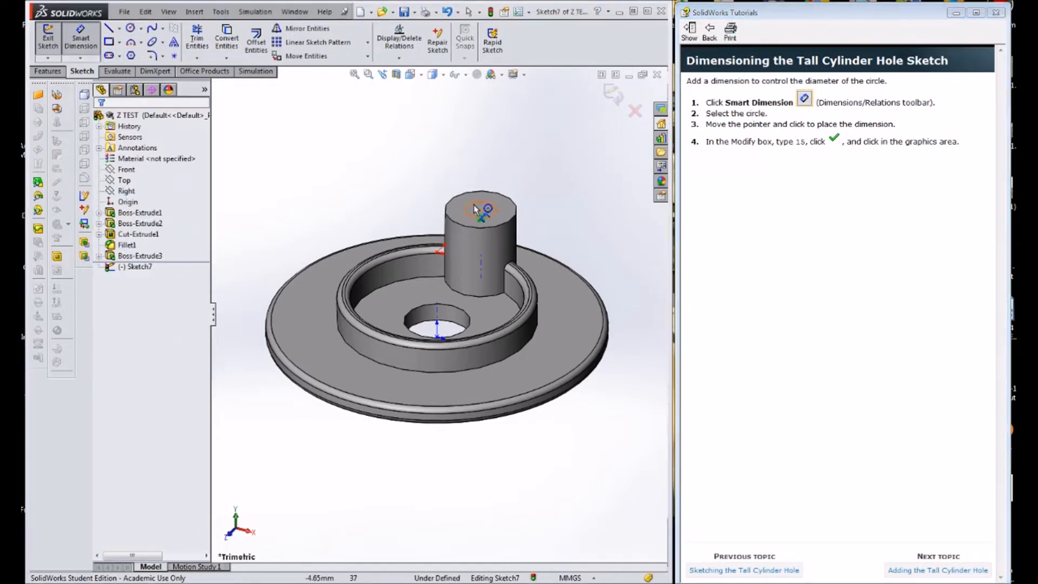
left_click(474, 207)
left_click(403, 157)
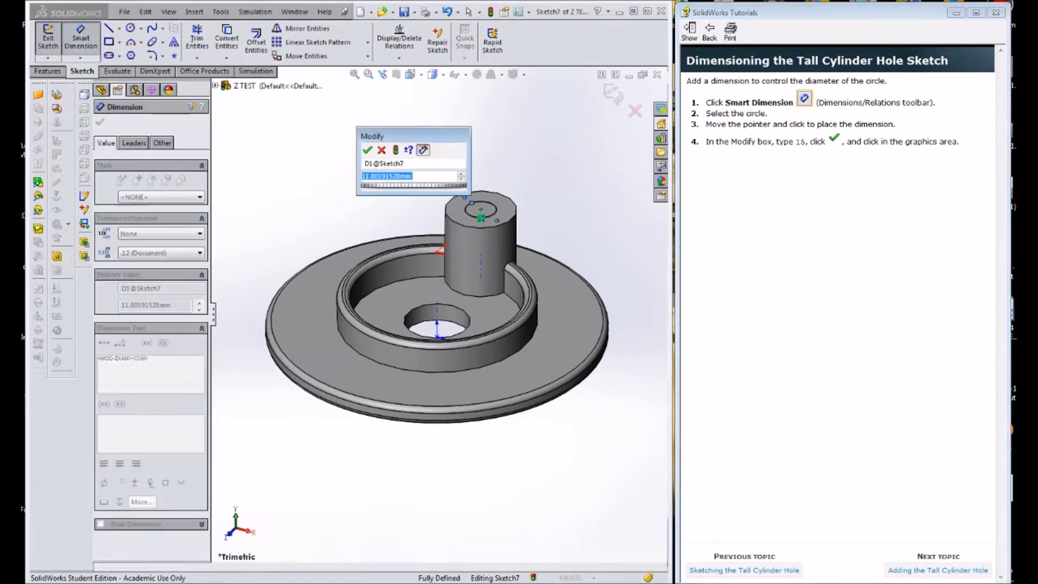
type("15")
key("Return")
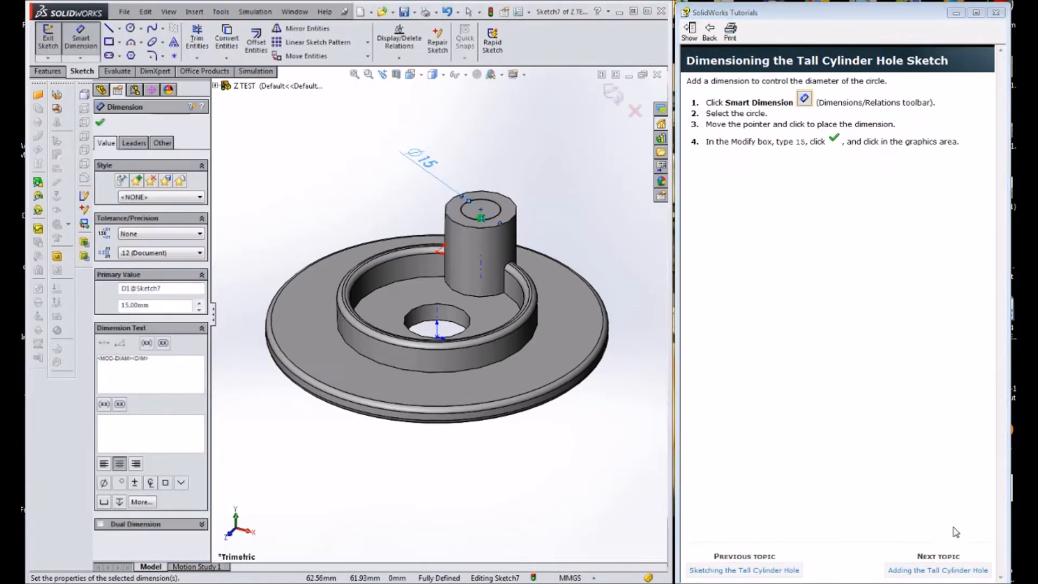
left_click(938, 570)
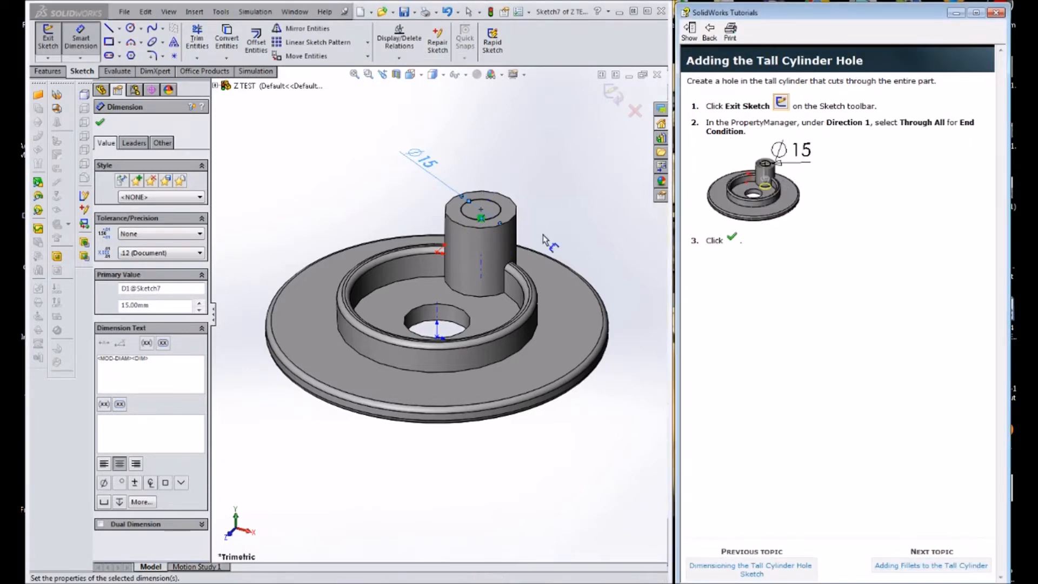
Cut the 15 mm circle through the entire part with Extruded Cut set to Through All, and save the part.
left_click(48, 71)
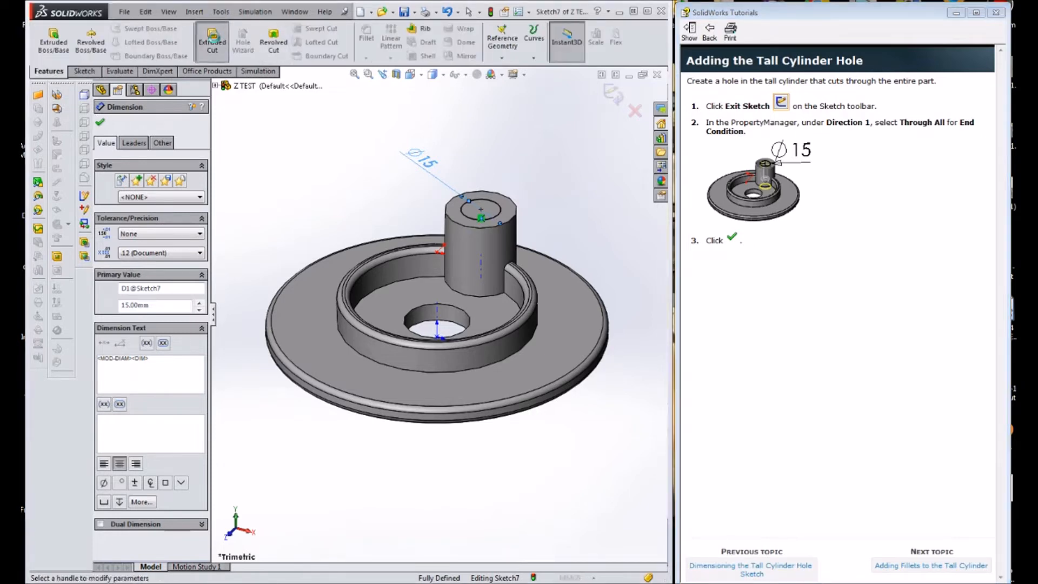
left_click(213, 42)
left_click(179, 192)
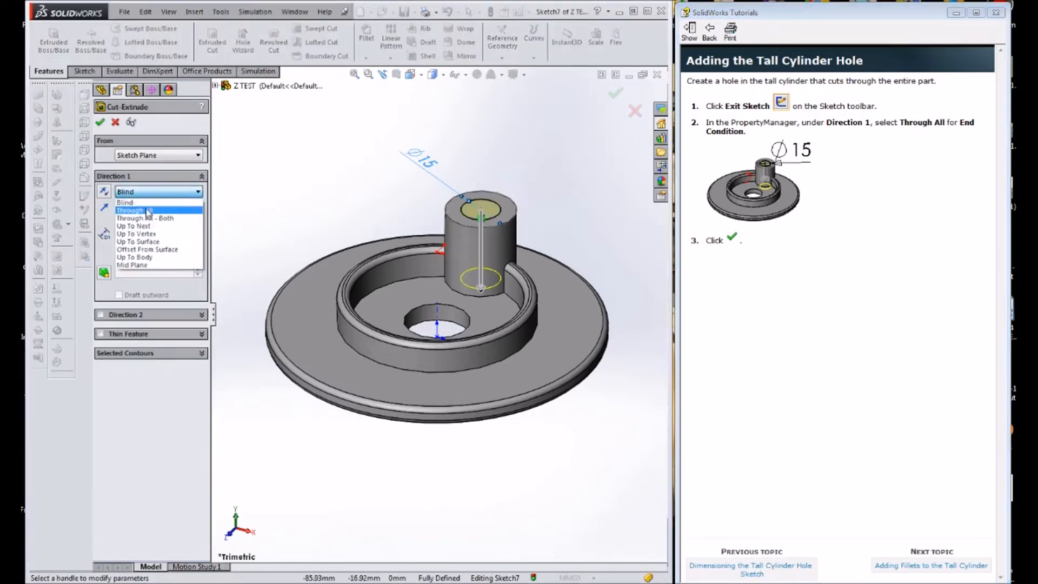
left_click(138, 209)
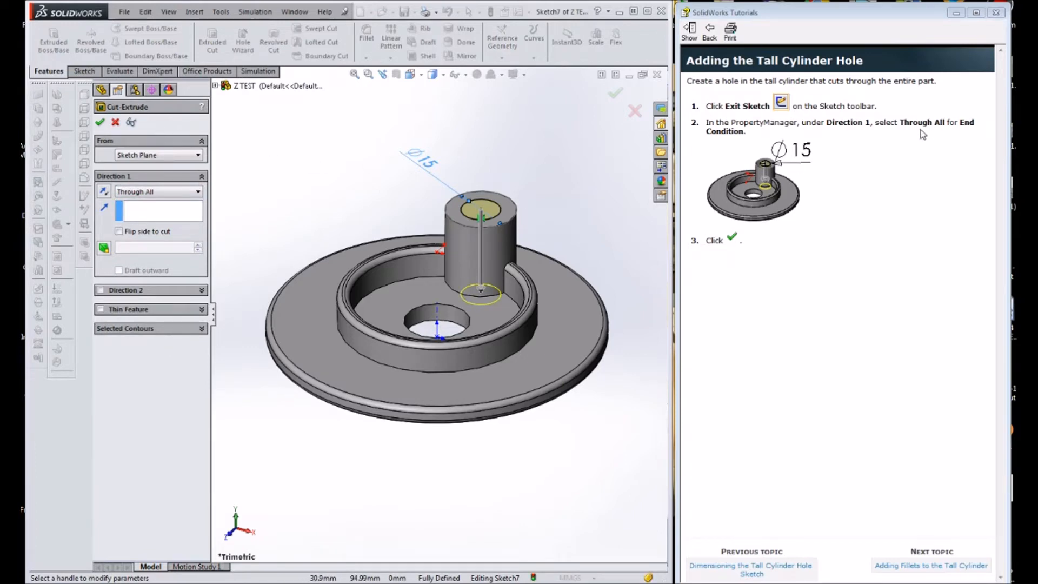
left_click(178, 192)
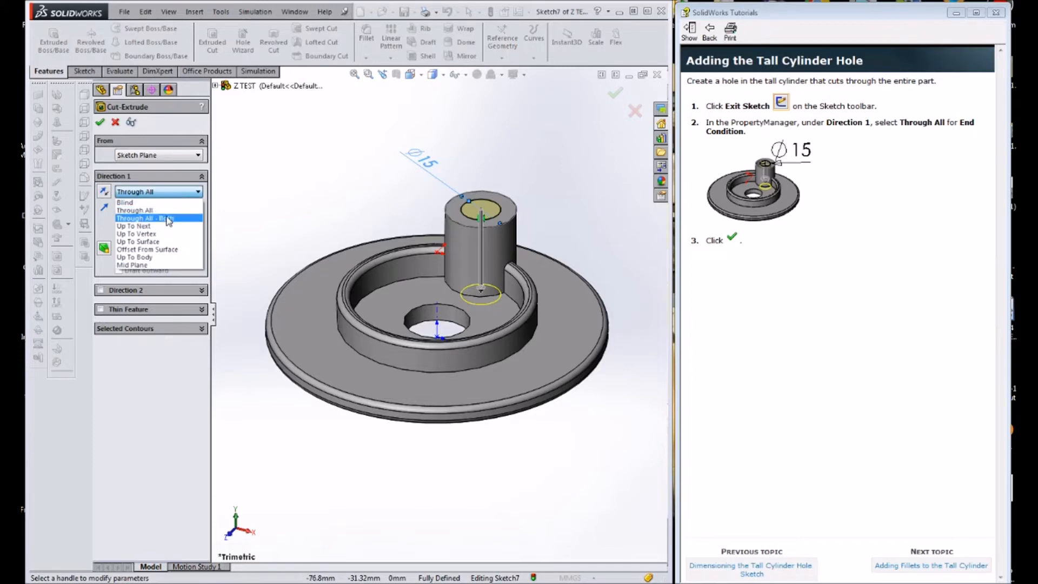
left_click(135, 211)
left_click(102, 125)
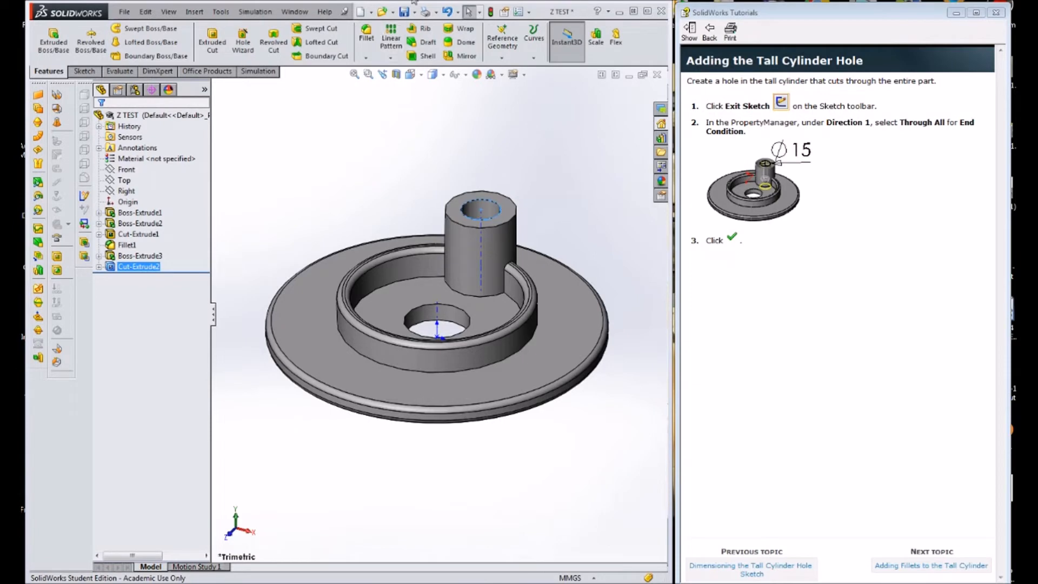
left_click(409, 10)
Advance to the Adding Fillets to the Tall Cylinder lesson and change the model's display style to show its hidden edges.
left_click(971, 566)
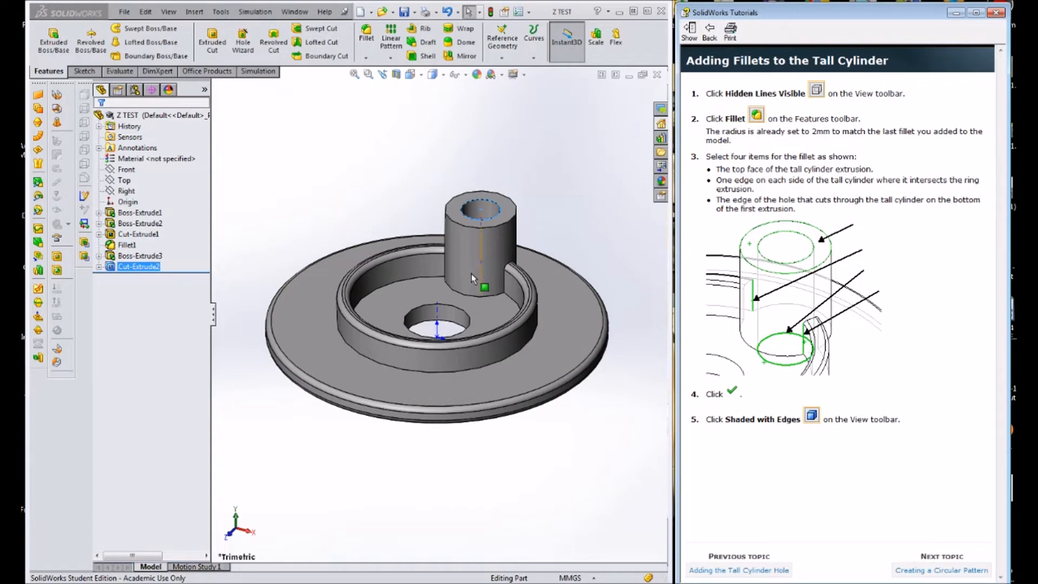
left_click(432, 74)
left_click(435, 138)
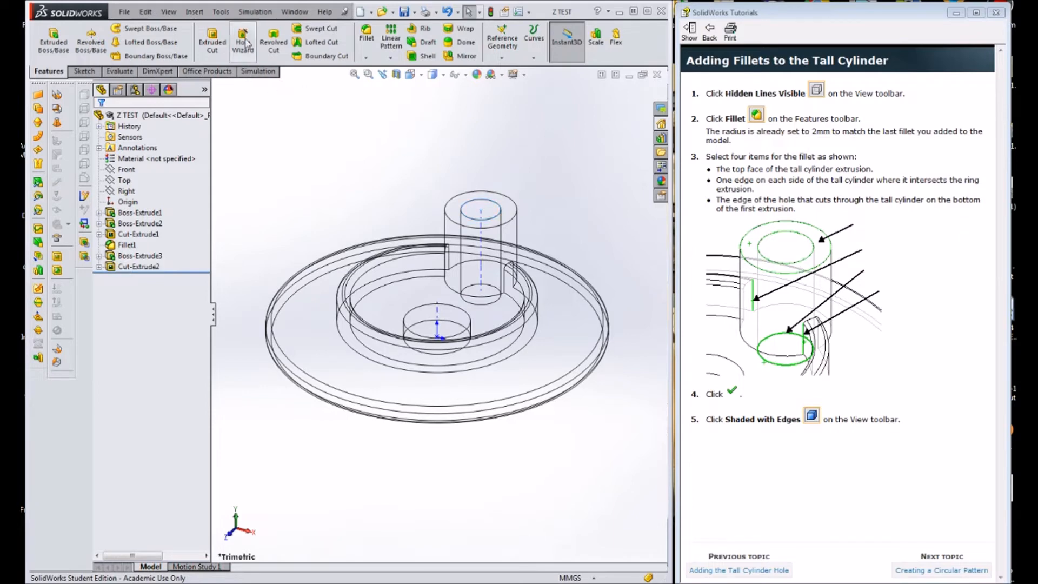
Fillet the tall cylinder's top face, one edge at the ring intersection and the hole's bottom edge at 2 mm, and restore Shaded With Edges.
left_click(367, 33)
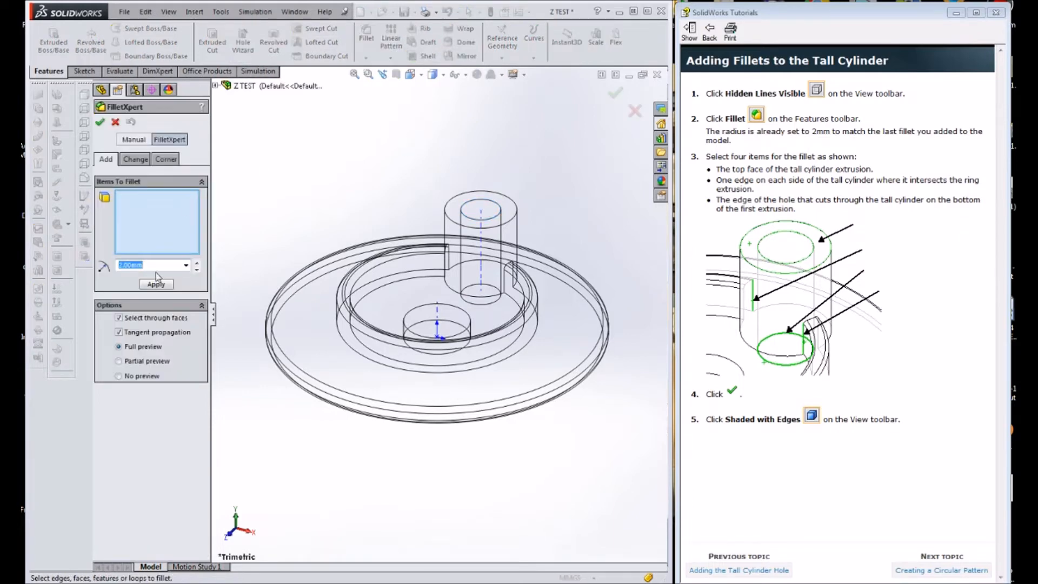
left_click(503, 208)
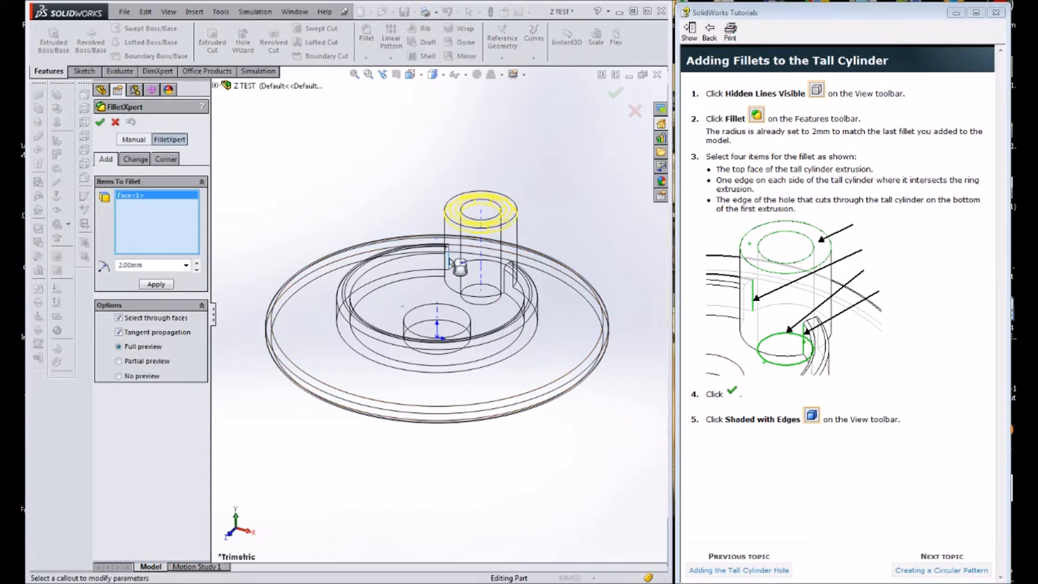
left_click(446, 262)
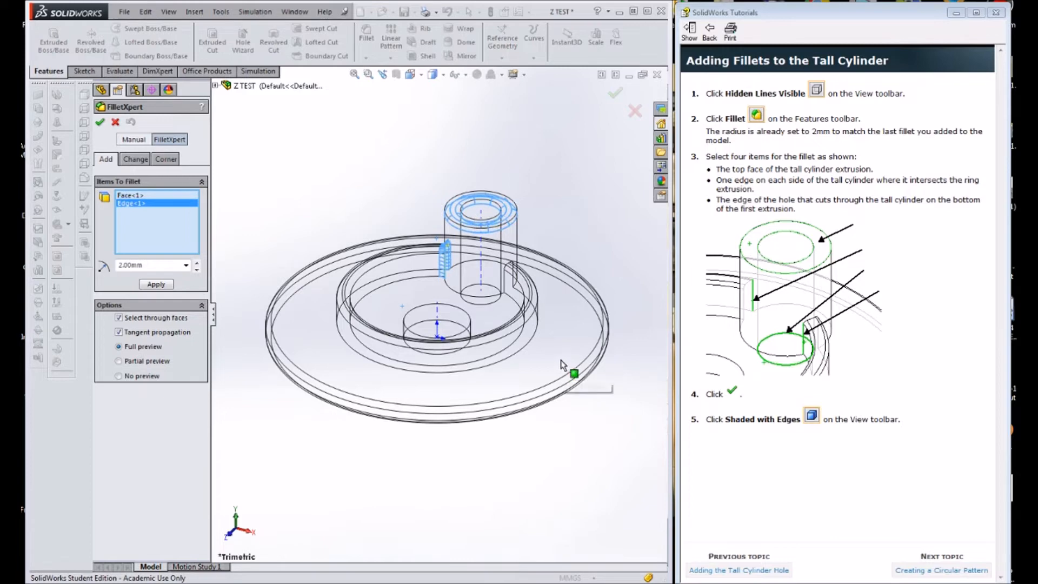
left_click(493, 310)
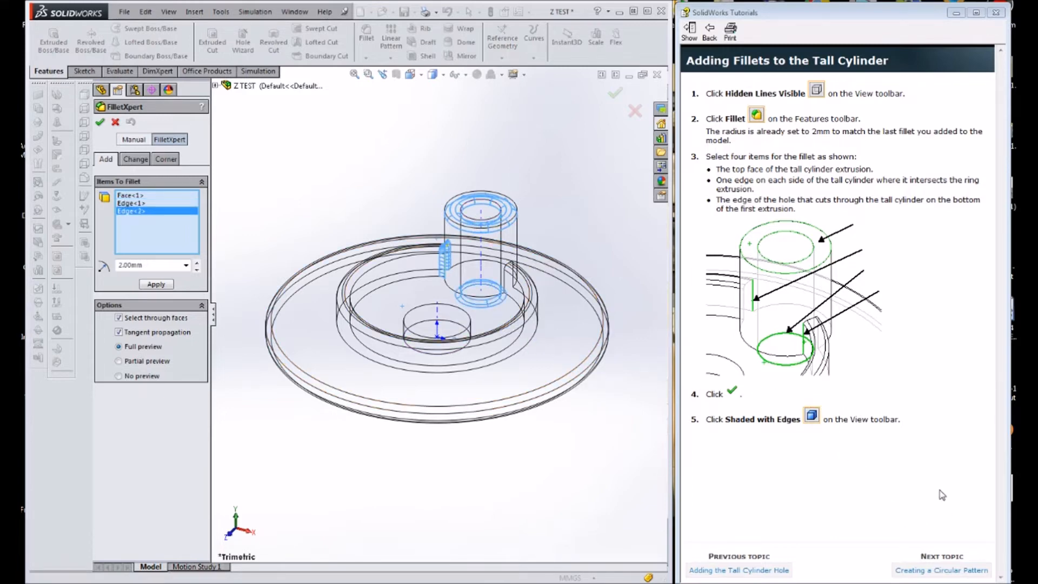
left_click(100, 123)
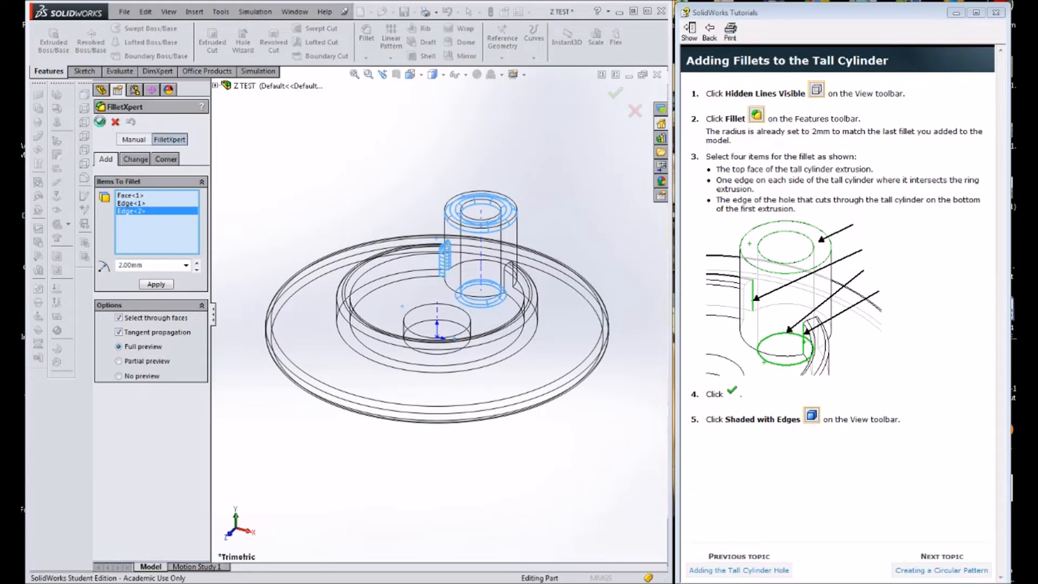
left_click(436, 75)
left_click(436, 96)
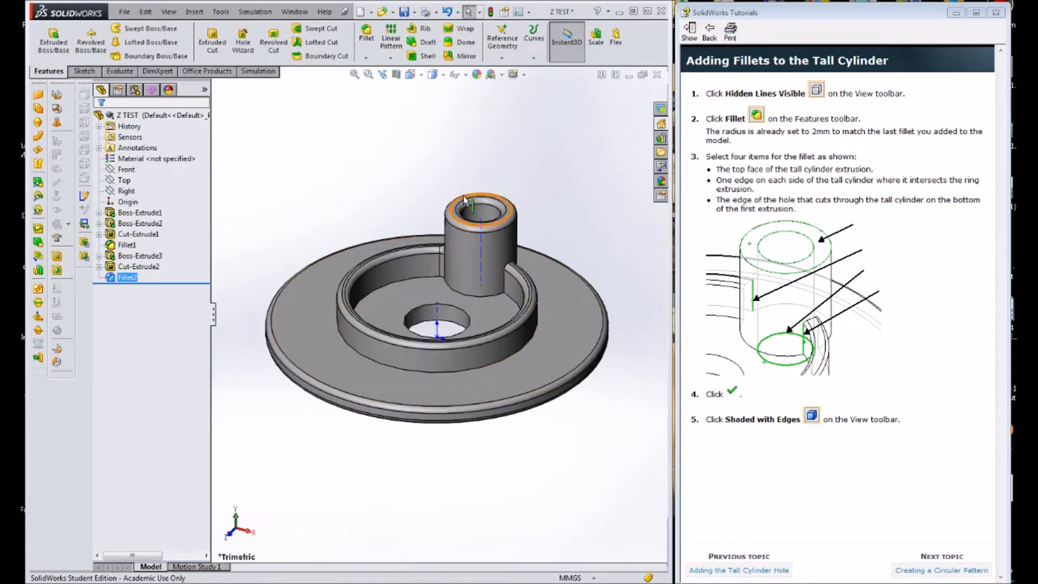
Advance the tutorial to the Creating a Circular Pattern lesson.
left_click(943, 571)
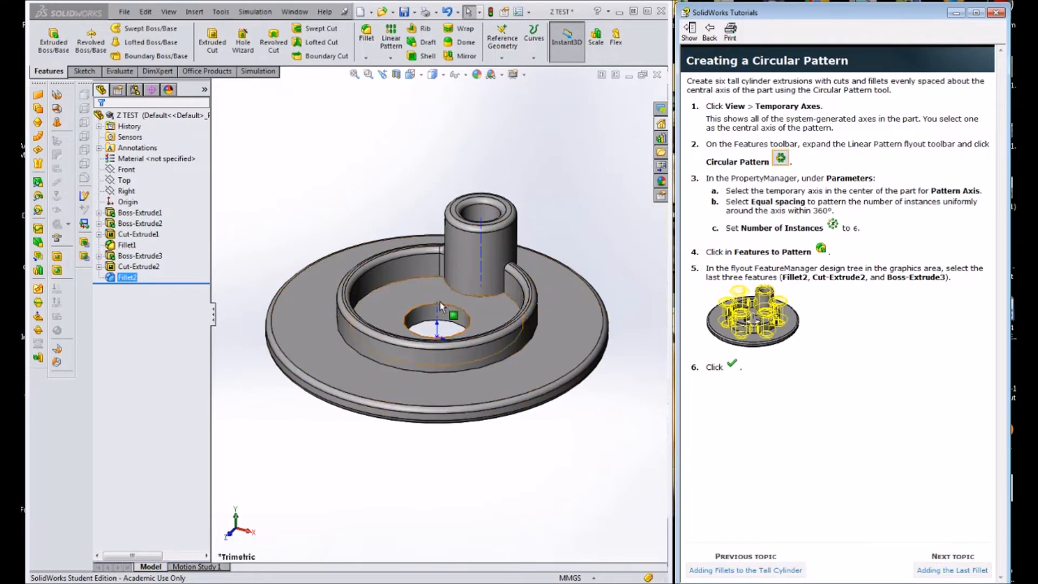
left_click(394, 63)
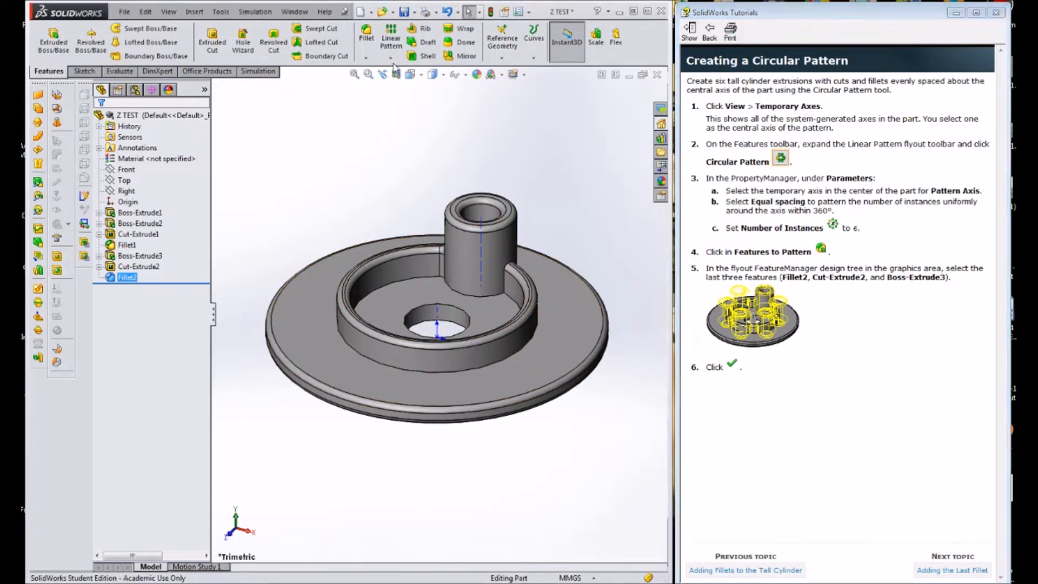
left_click(401, 60)
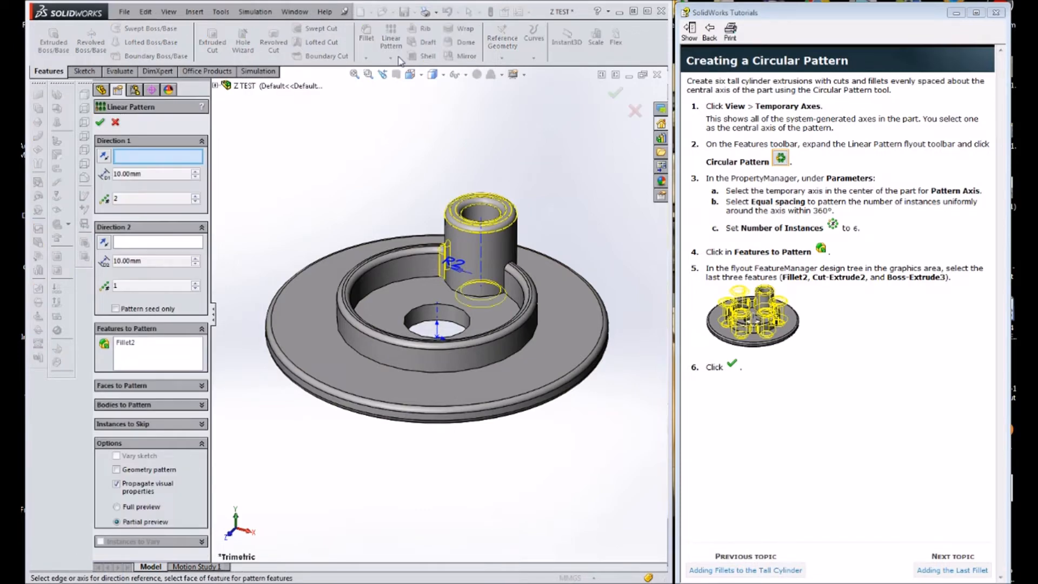
key("Escape")
Circular-pattern Fillet2, Cut-Extrude2 and Boss-Extrude3 about the plate's central axis with 6 equally spaced instances over 360°.
left_click(390, 58)
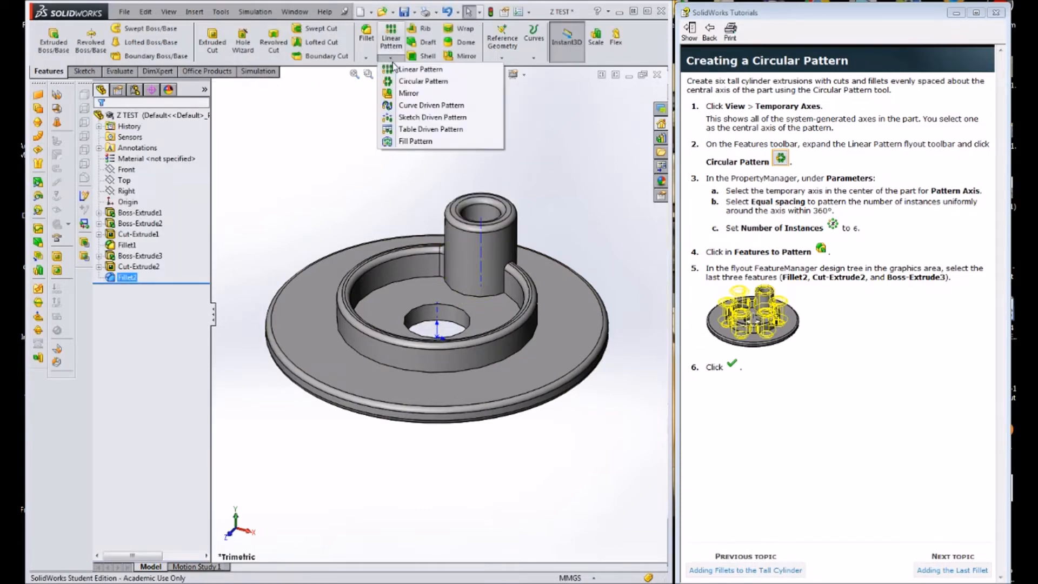
left_click(421, 81)
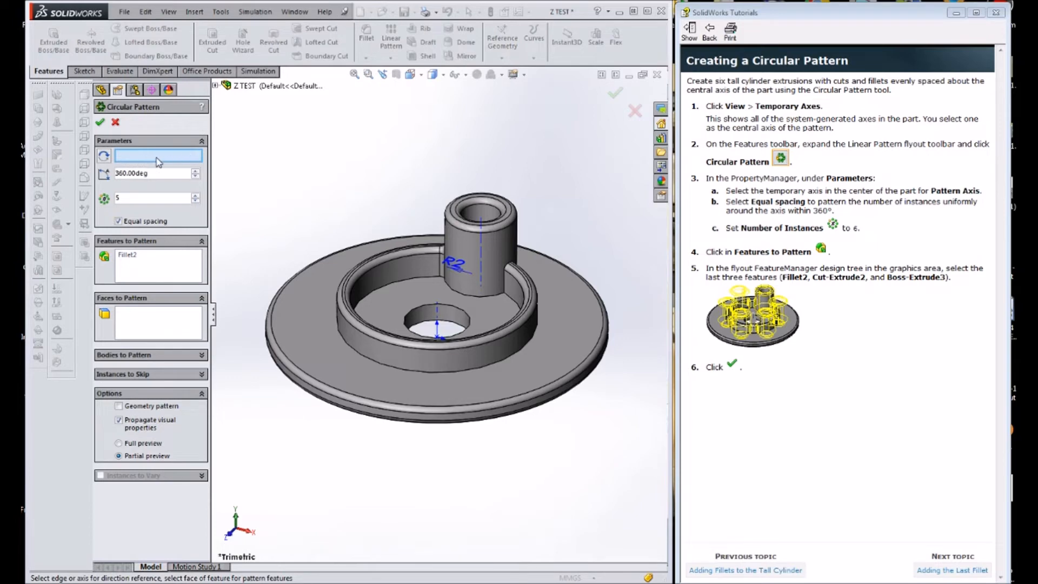
left_click(440, 319)
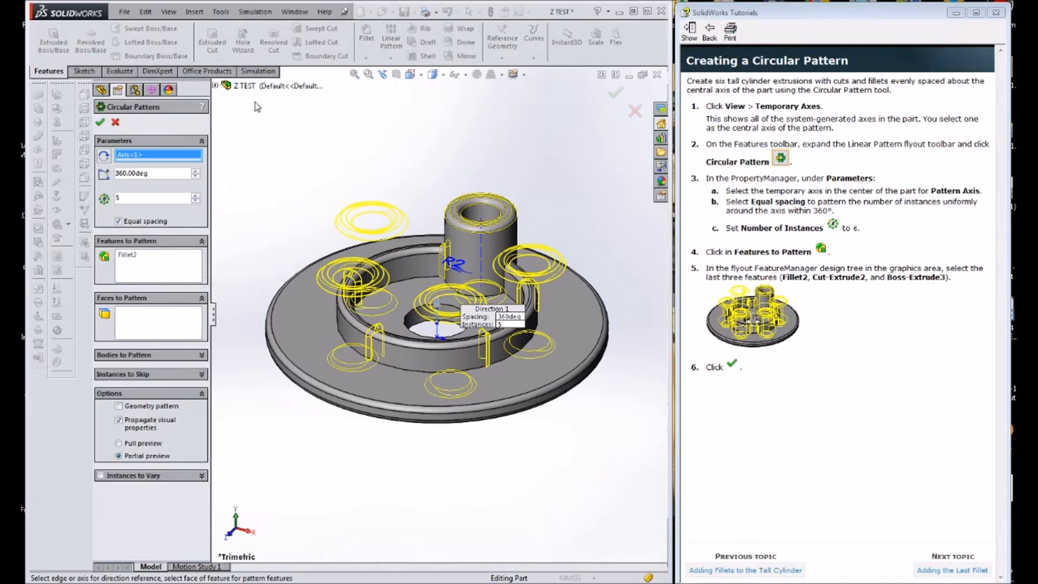
left_click(216, 85)
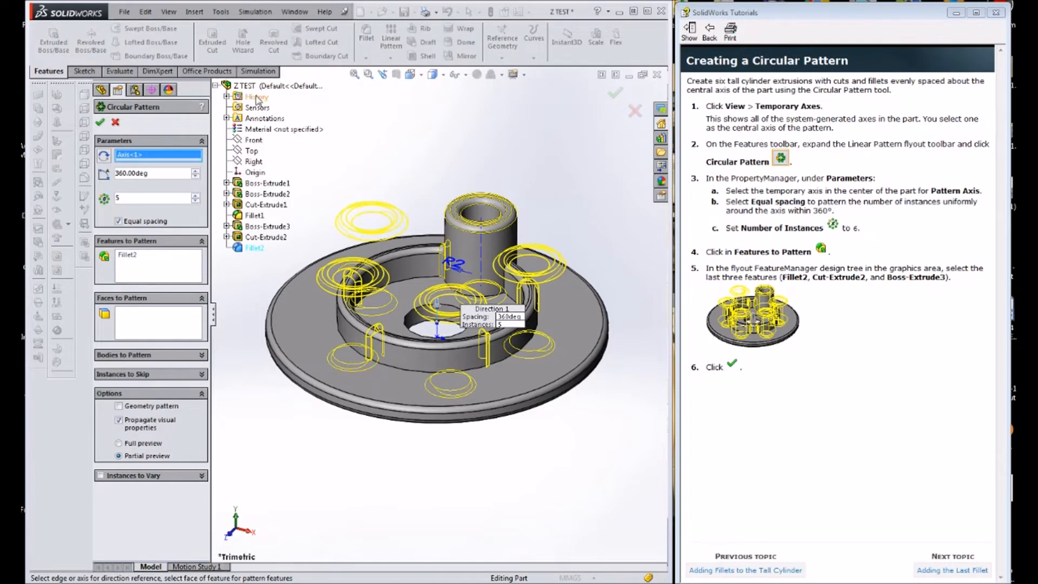
left_click(268, 238)
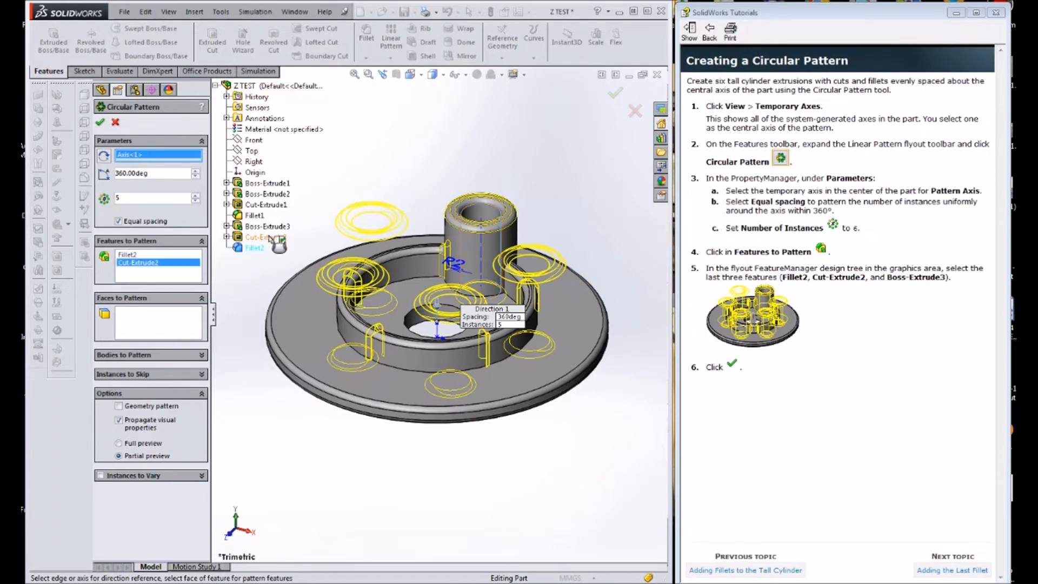
left_click(260, 227)
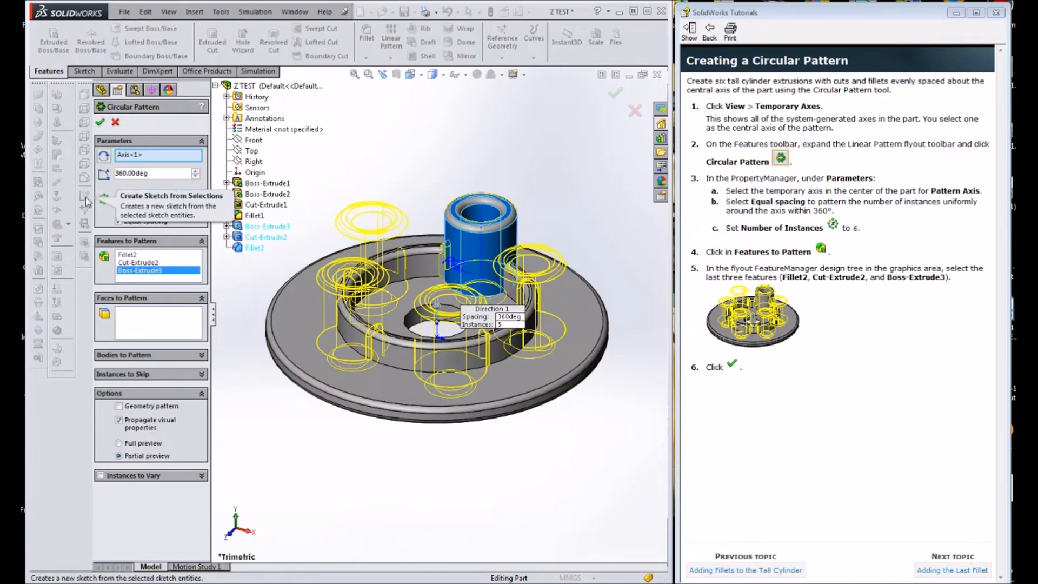
type("6")
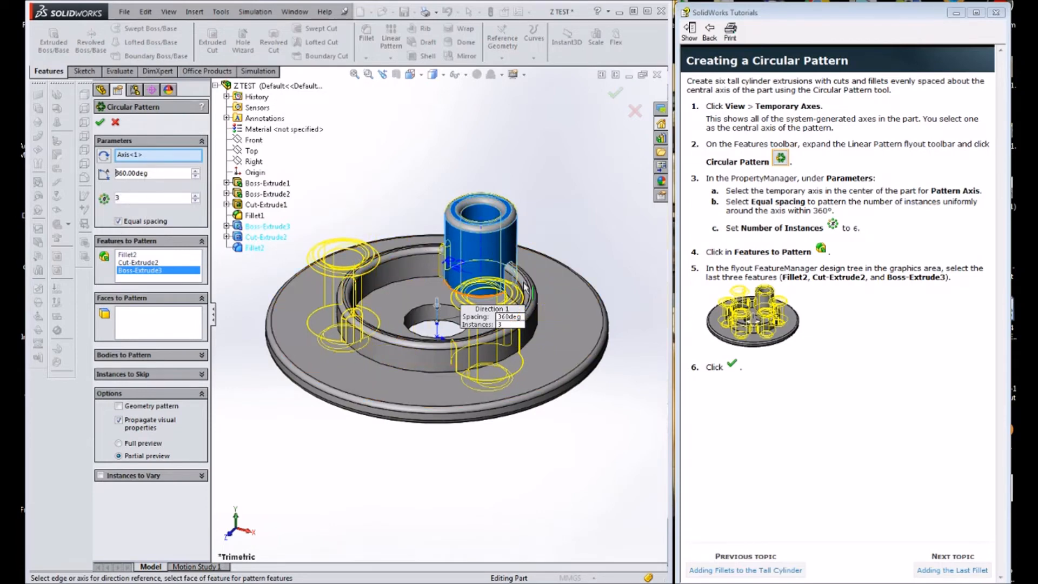
type("6")
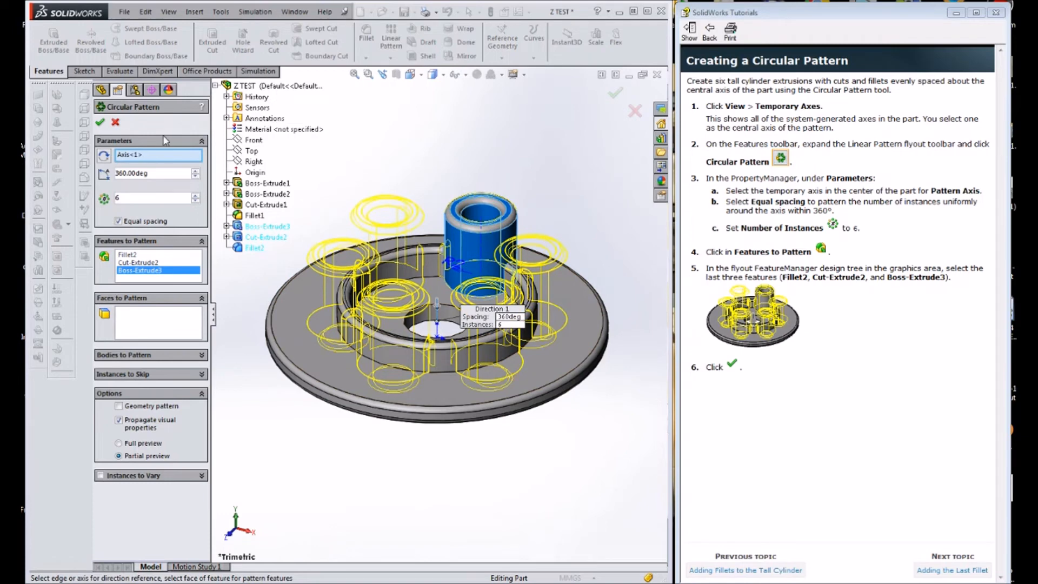
left_click(100, 122)
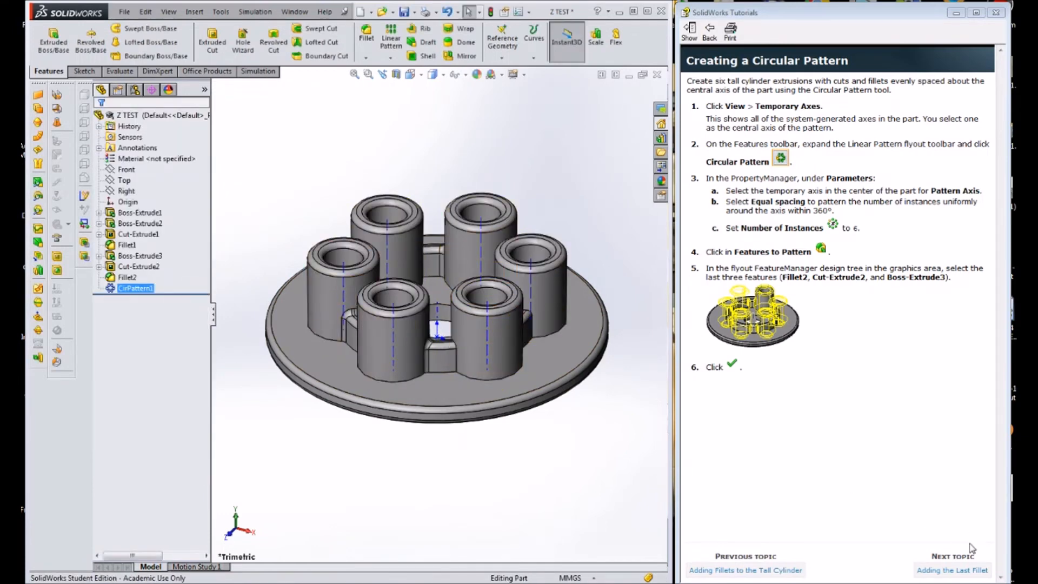
Advance to the Adding the Last Fillet lesson and fillet the six cylinders' base edges around the outside of the ring at 2 mm.
left_click(957, 570)
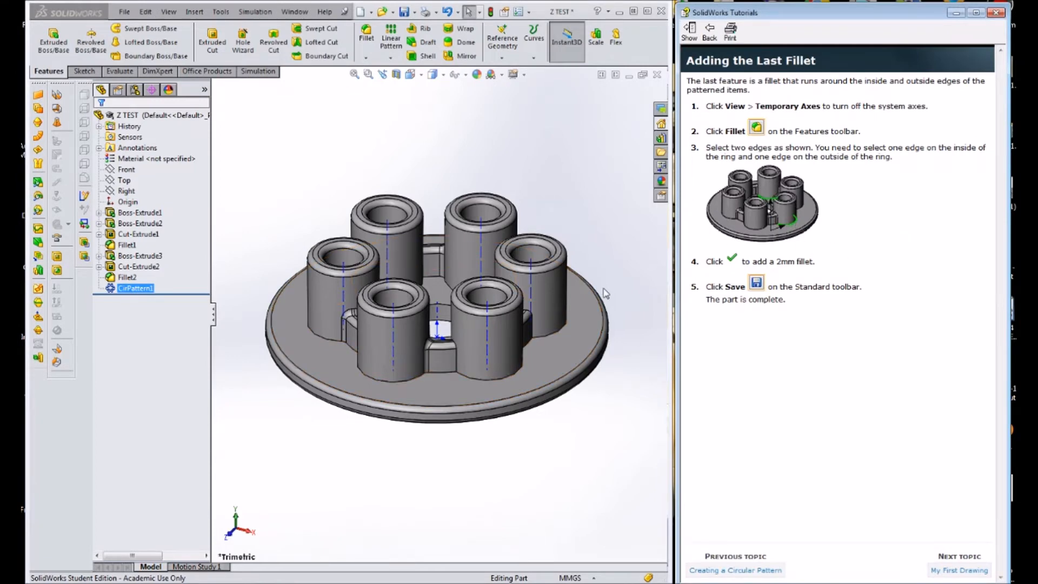
left_click(366, 35)
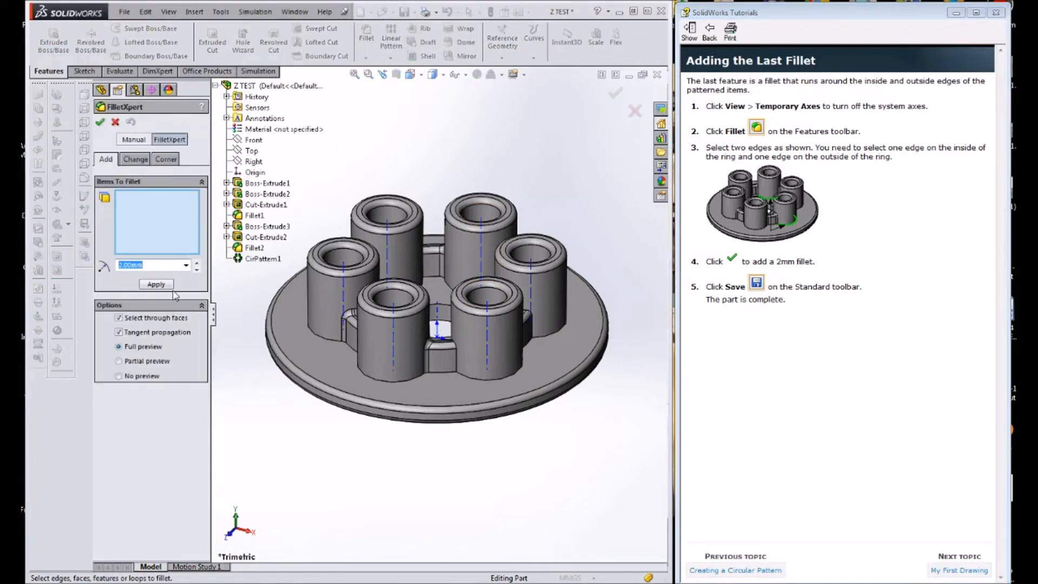
left_click(506, 377)
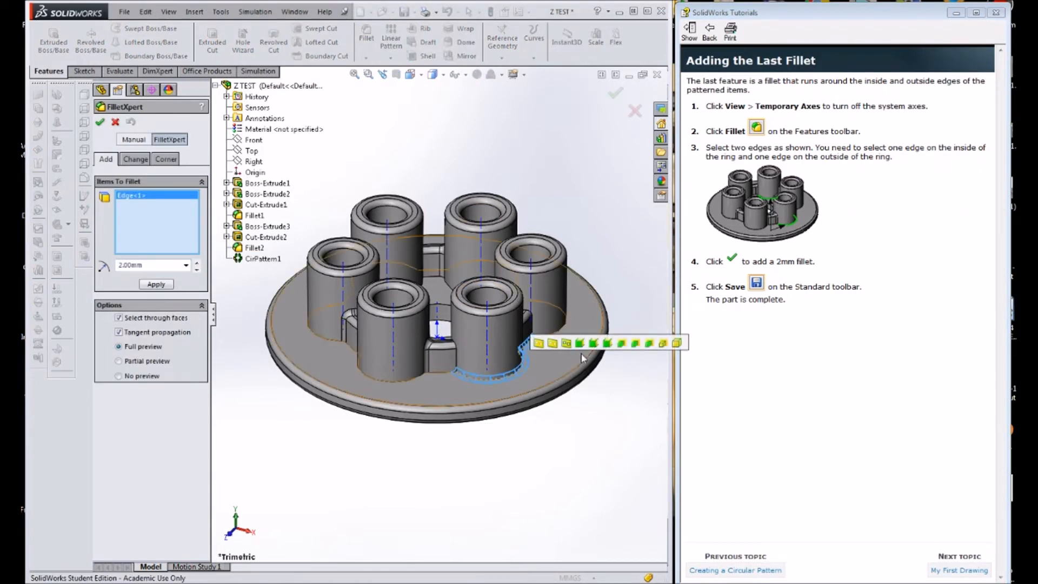
left_click(565, 319)
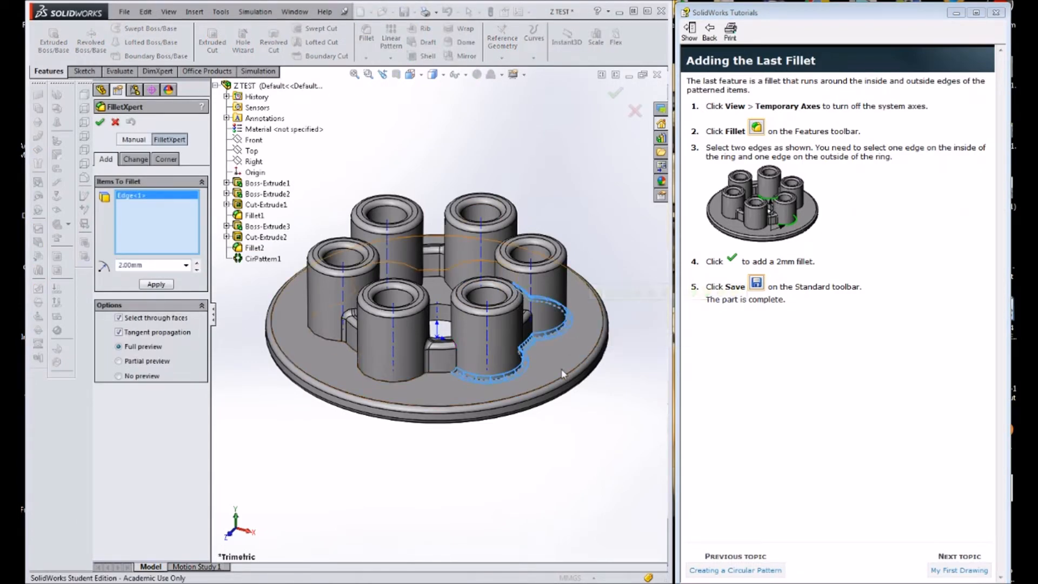
left_click(402, 381)
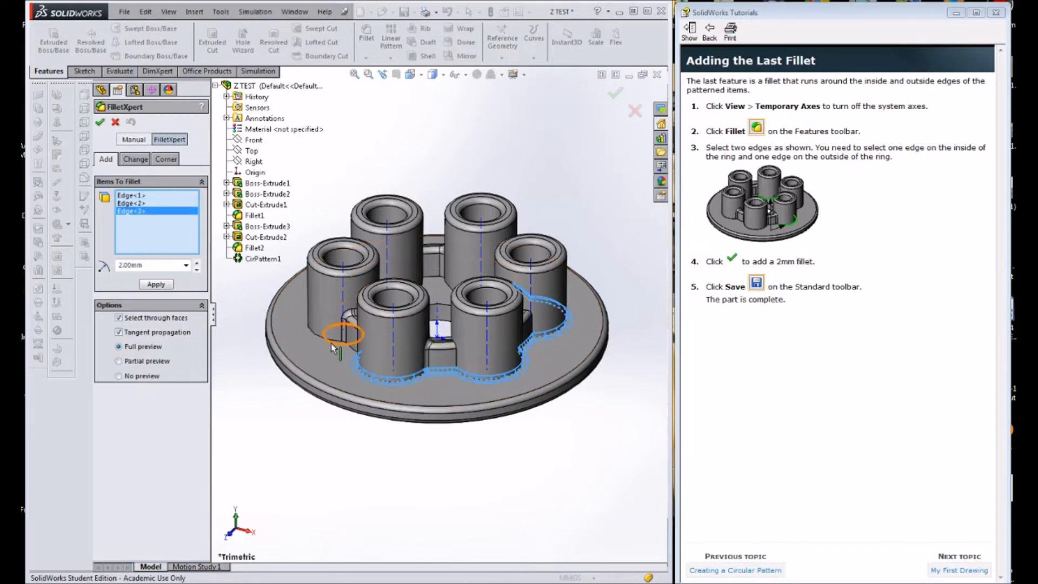
left_click(333, 346)
middle_click_drag(333, 345, 435, 403)
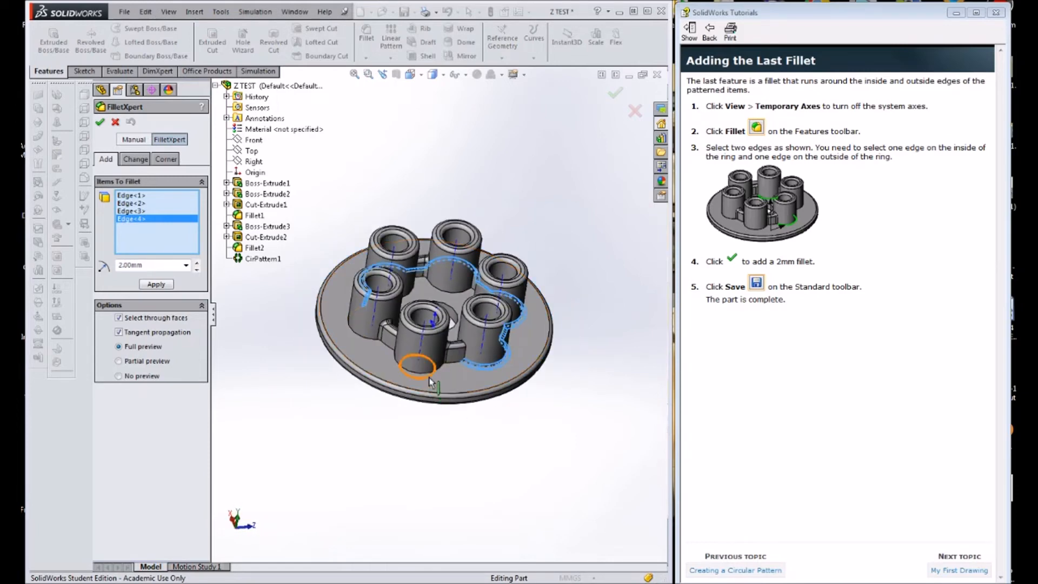
left_click(390, 352)
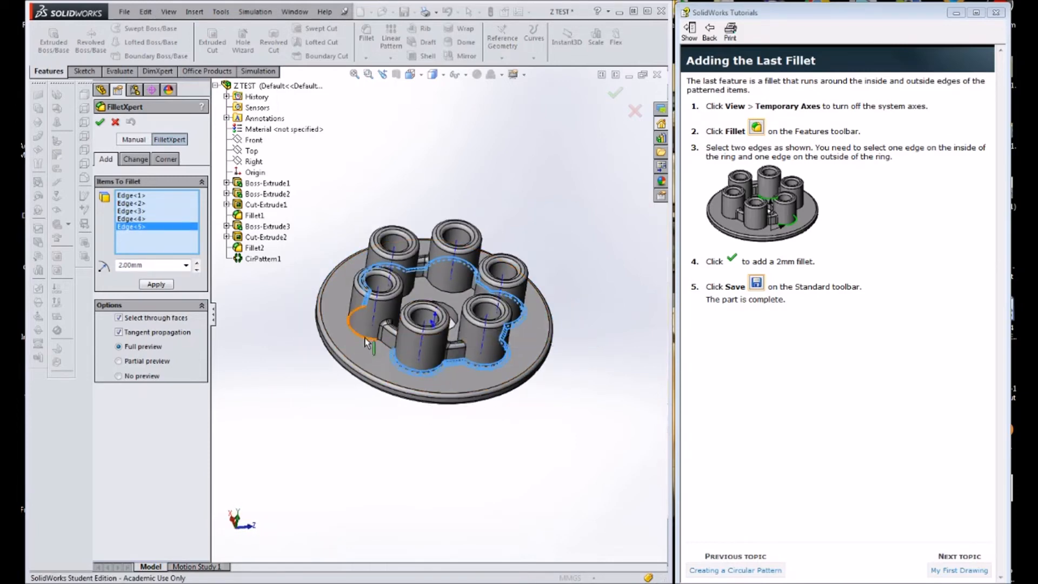
left_click(364, 338)
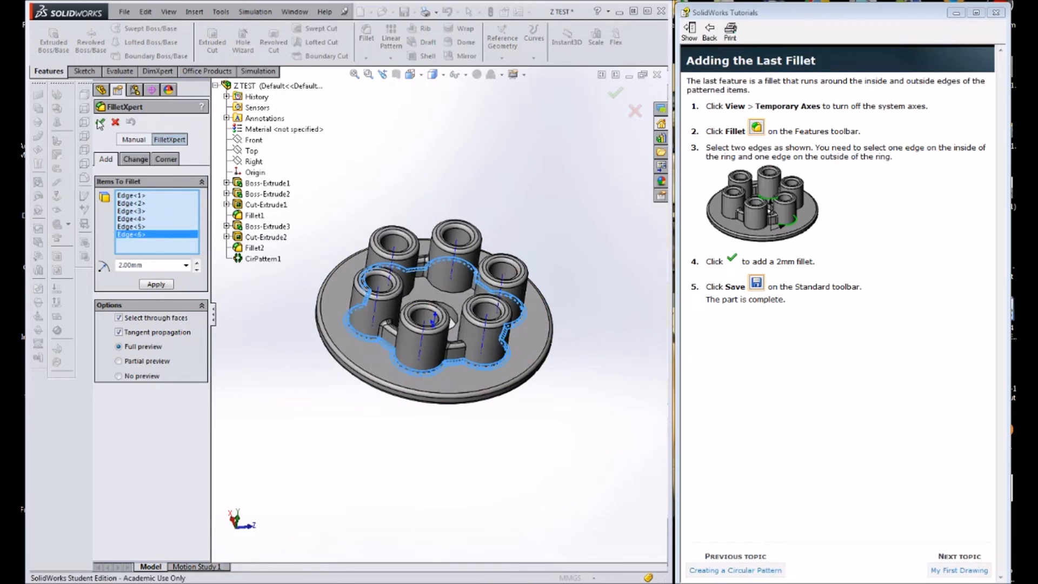
scroll(520, 346, "up", 2)
middle_click_drag(520, 345, 444, 328)
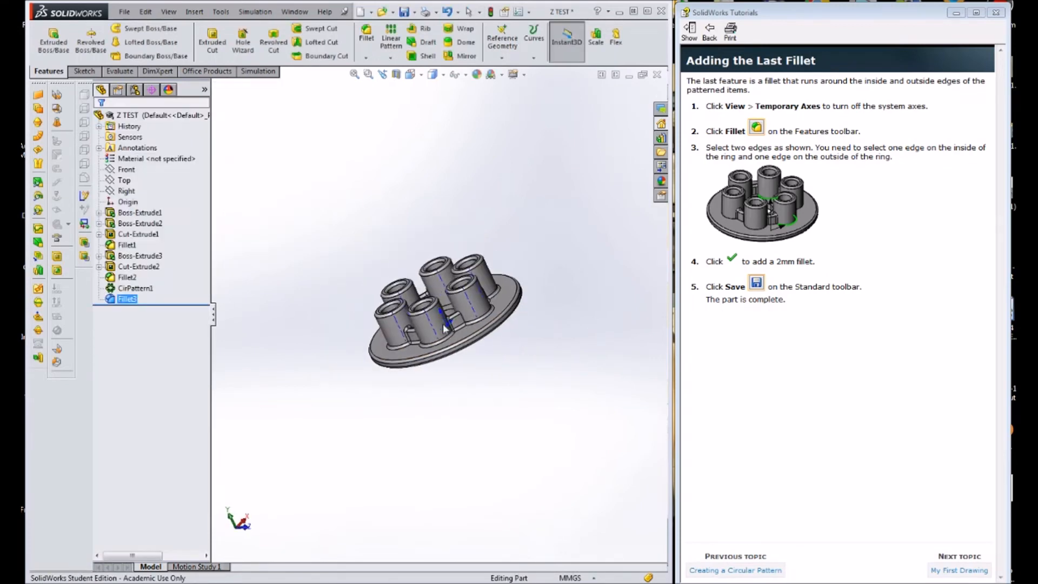
Advance to the My First Drawing lesson and save the finished part.
left_click(960, 570)
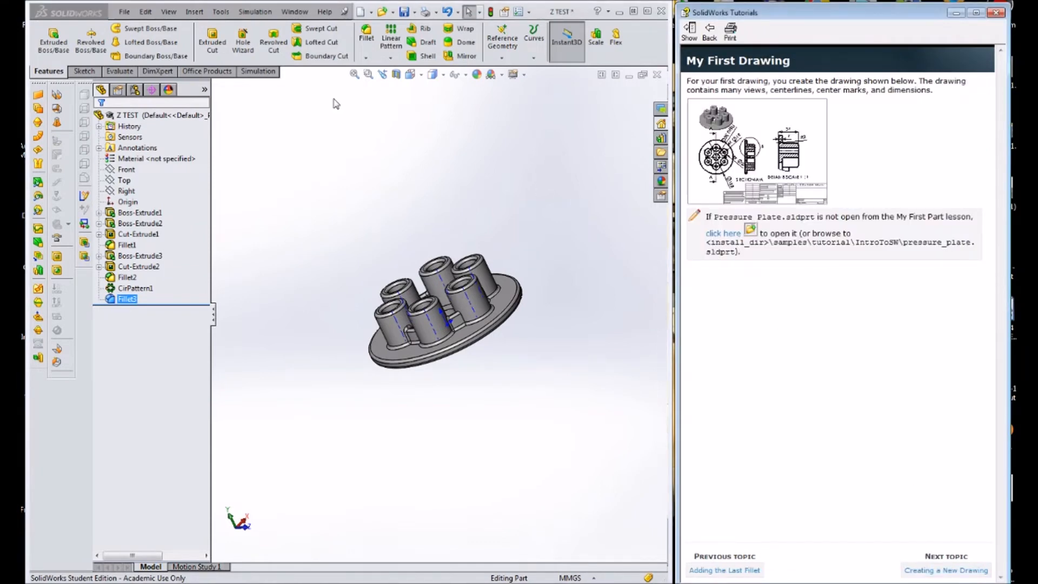
left_click(405, 12)
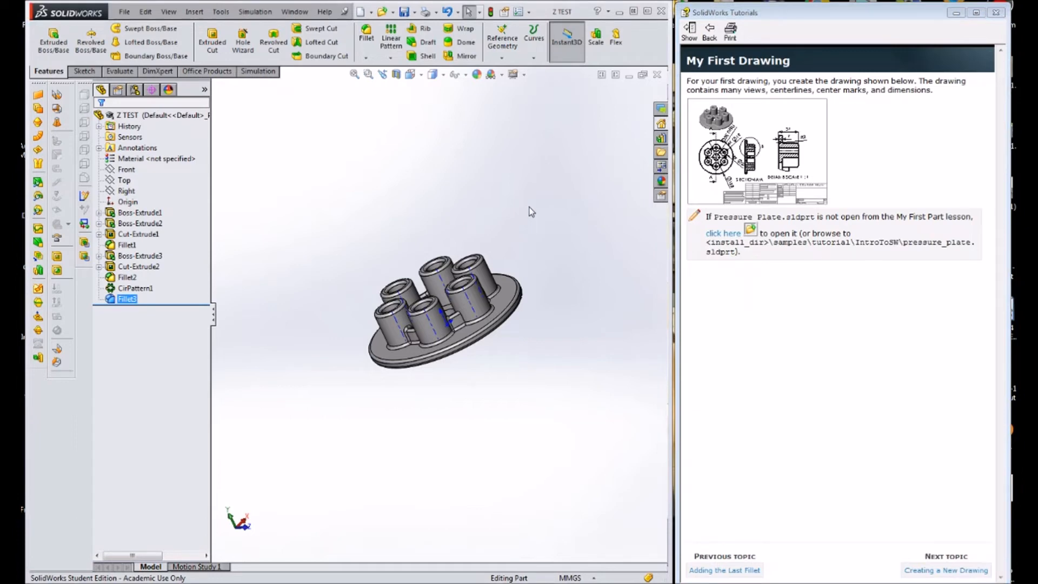
middle_click_drag(529, 207, 550, 295)
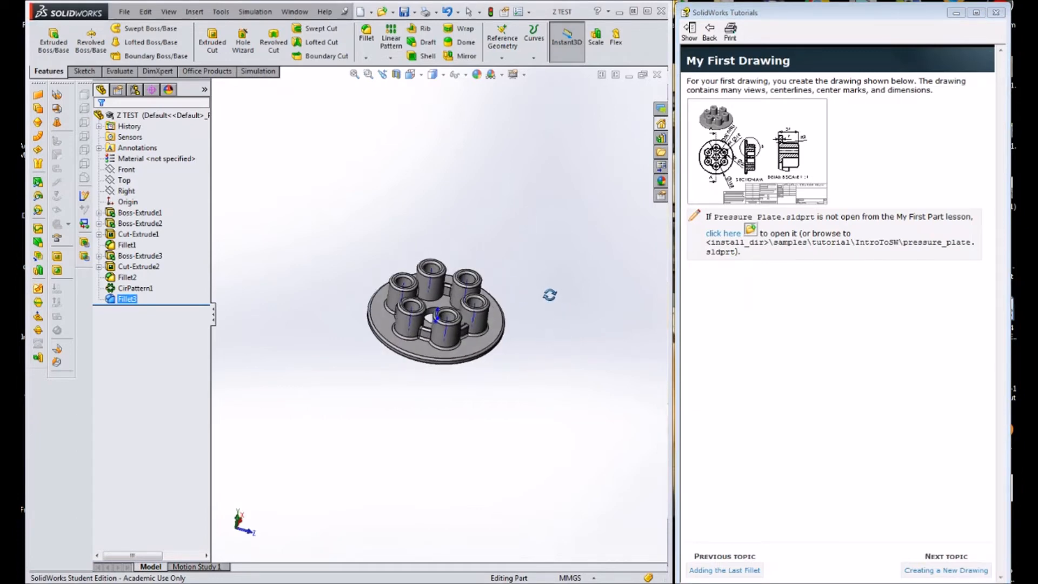
Open the sample pressure_plate part linked in the tutorial and advance to the Creating a New Drawing lesson.
left_click(753, 233)
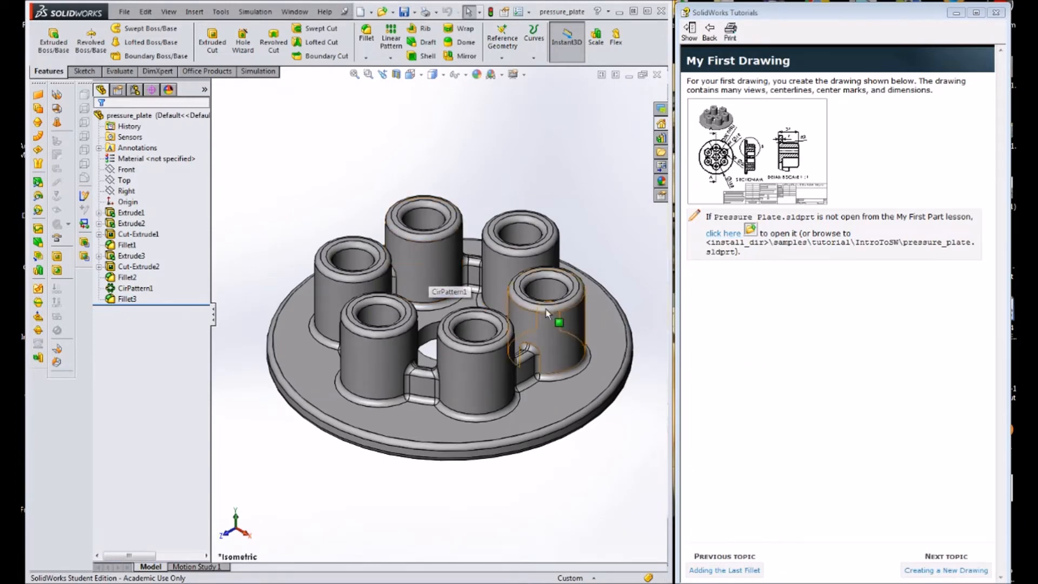
left_click(947, 570)
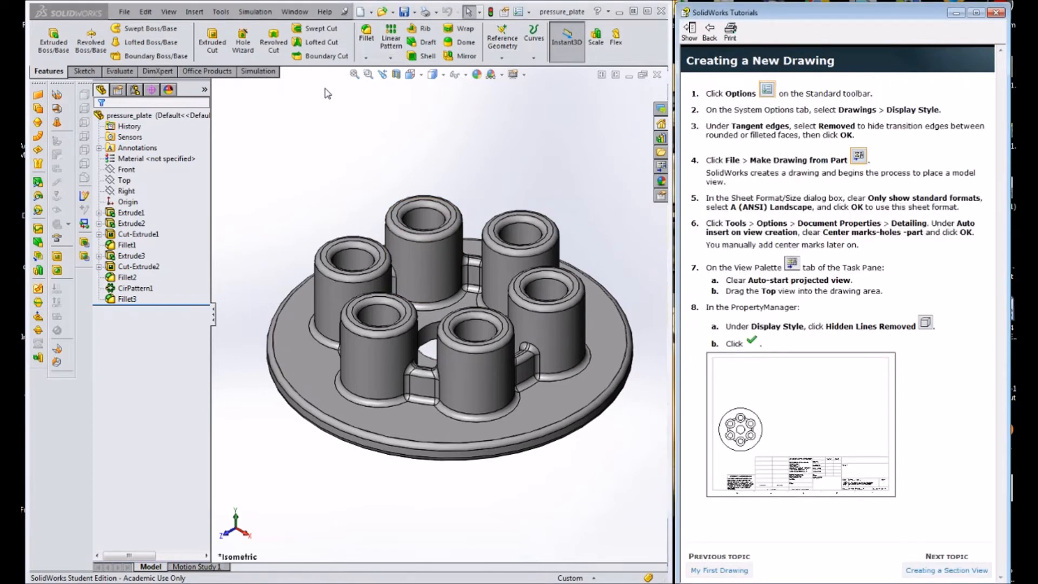
left_click(529, 12)
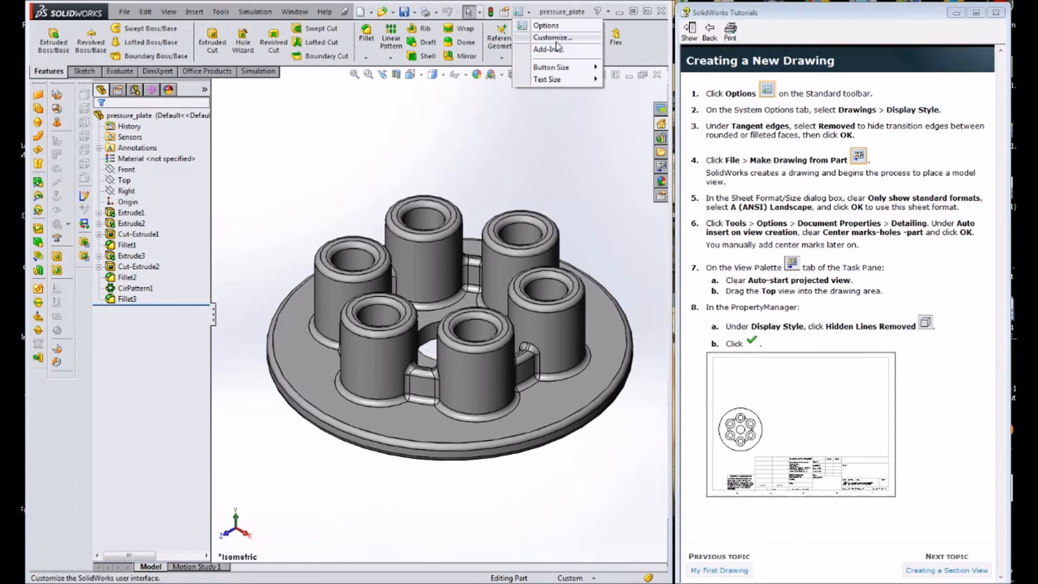
left_click(542, 151)
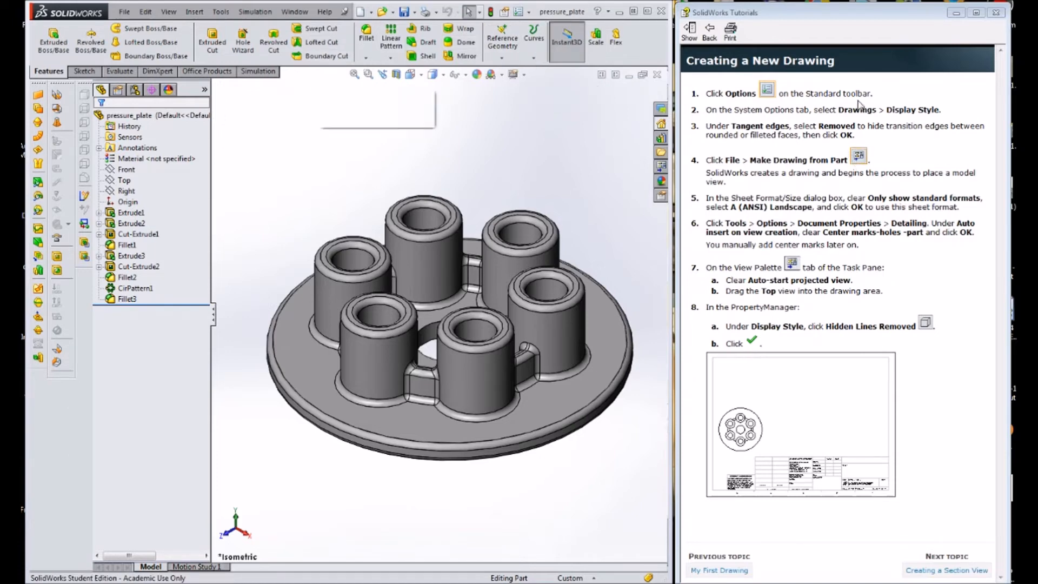
Make a drawing from the pressure_plate part on an A (ANSI) Landscape sheet, with Only show standard formats cleared.
left_click(125, 11)
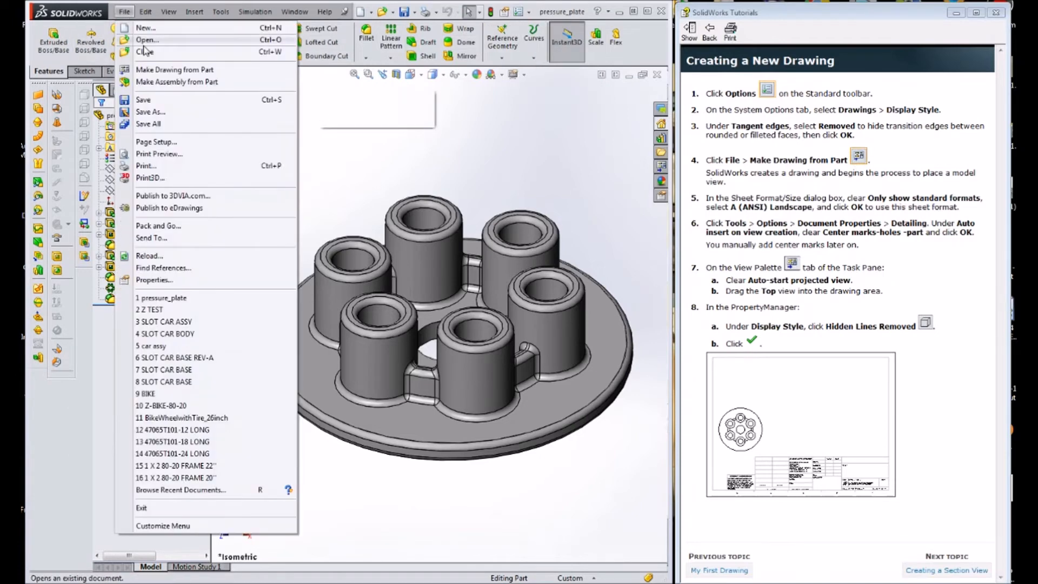
left_click(157, 69)
left_click(345, 206)
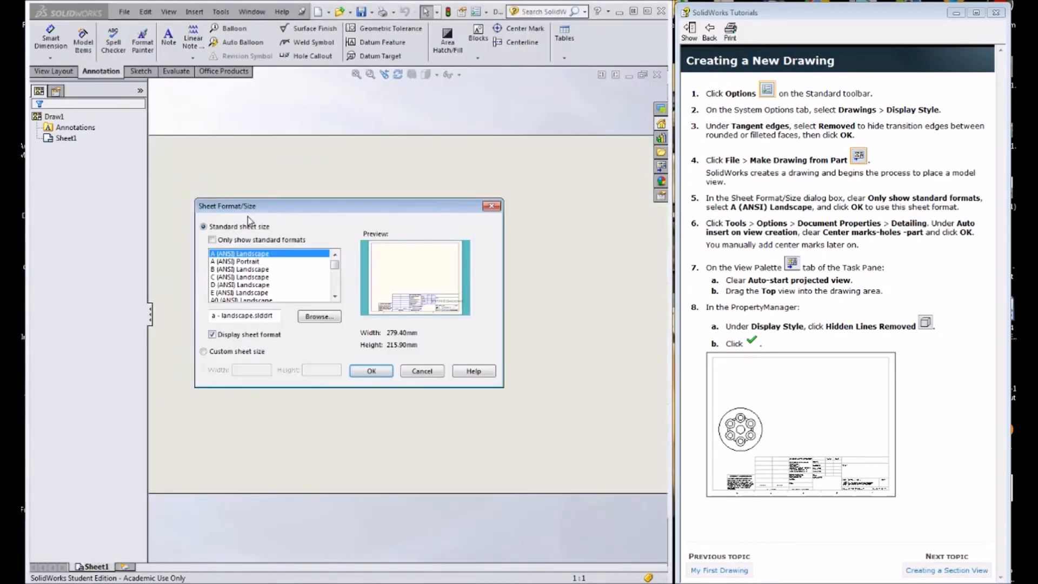
left_click(212, 239)
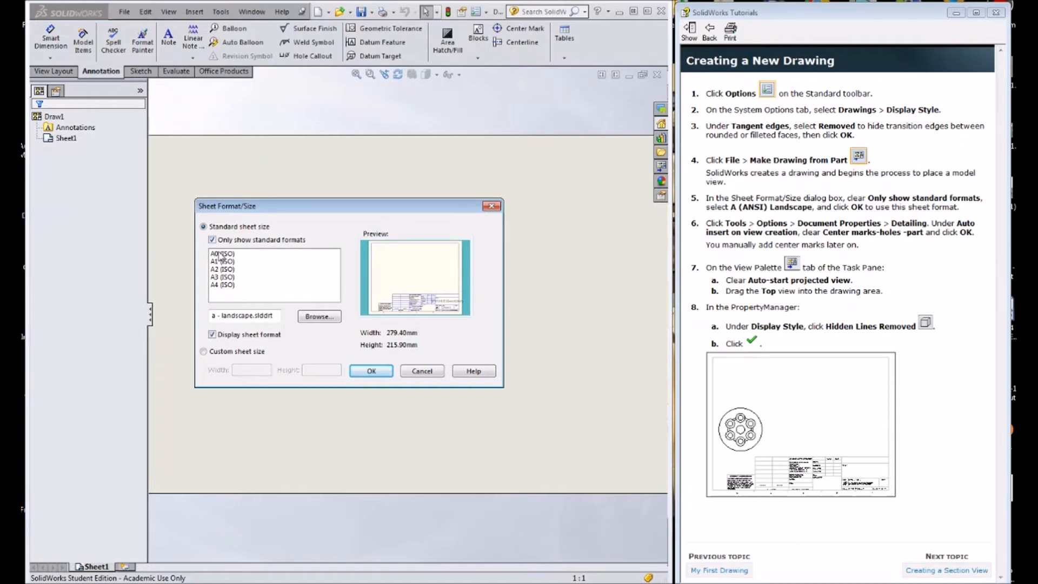
left_click(212, 240)
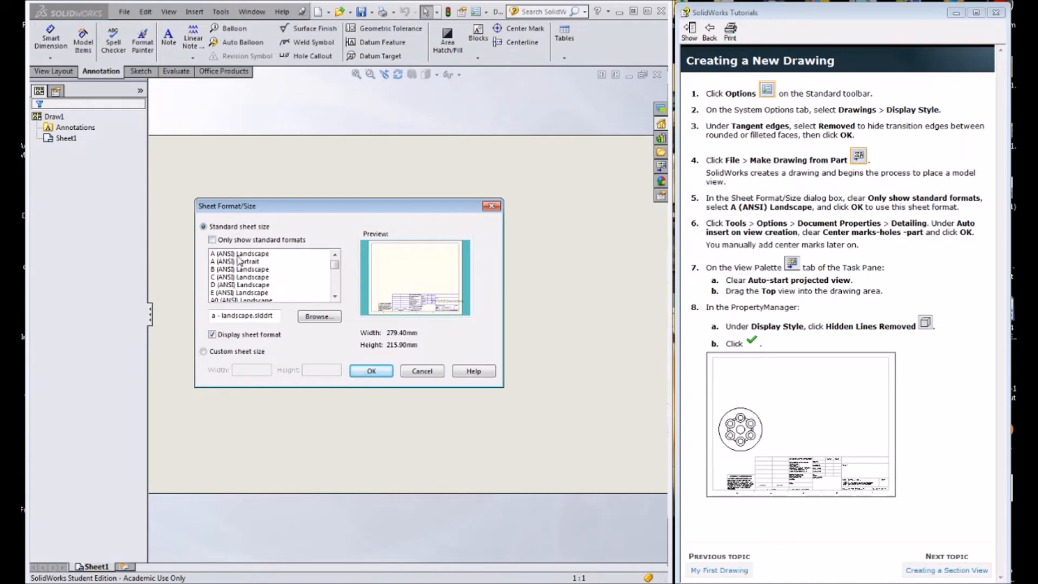
left_click(249, 254)
left_click(379, 371)
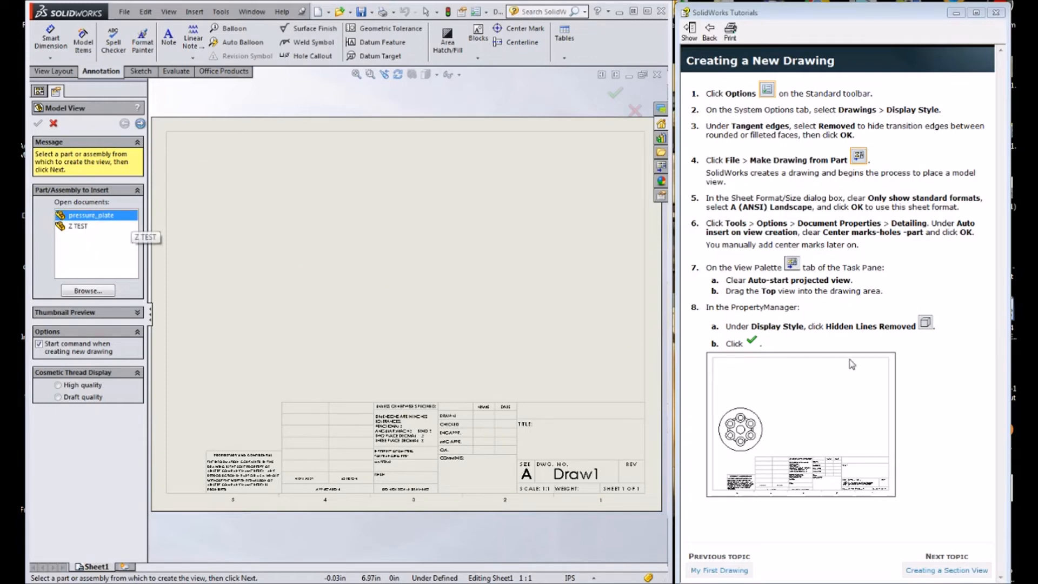
Place a Top view of pressure_plate with preview on, add no projected views, and advance to the Creating a Section View lesson.
double_click(95, 215)
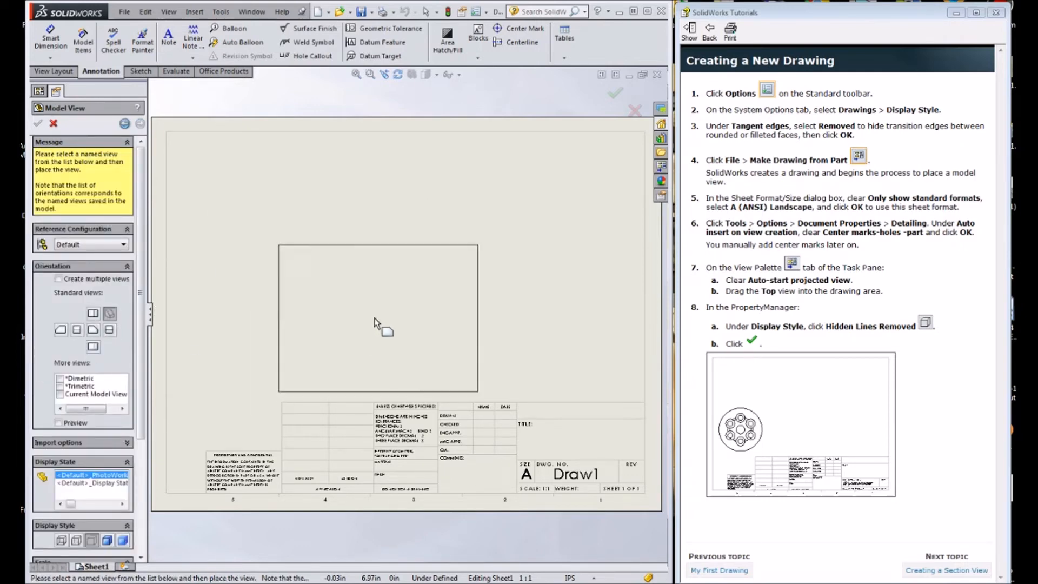
left_click(94, 313)
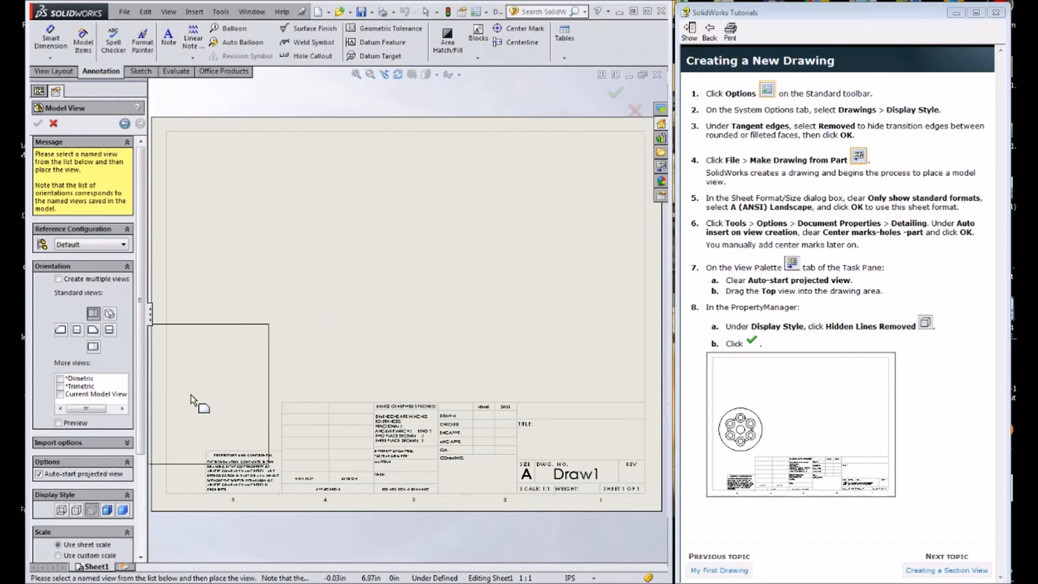
left_click(59, 423)
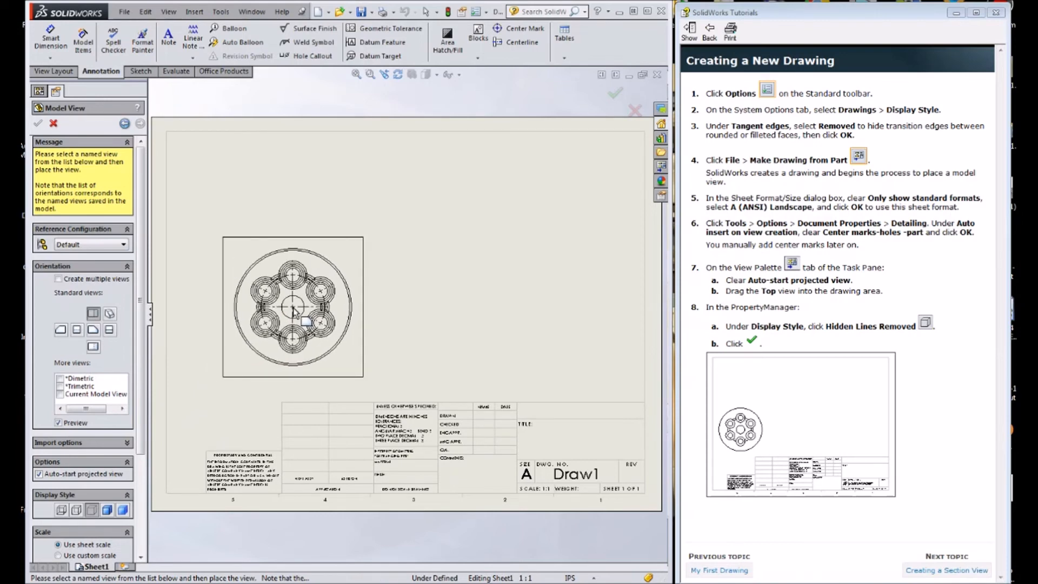
left_click(294, 312)
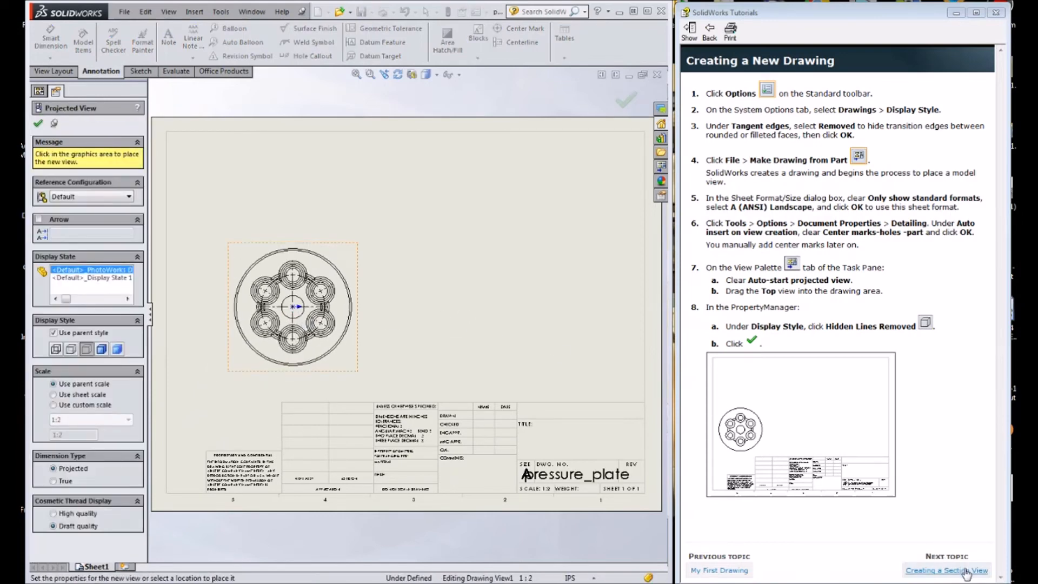
left_click(966, 571)
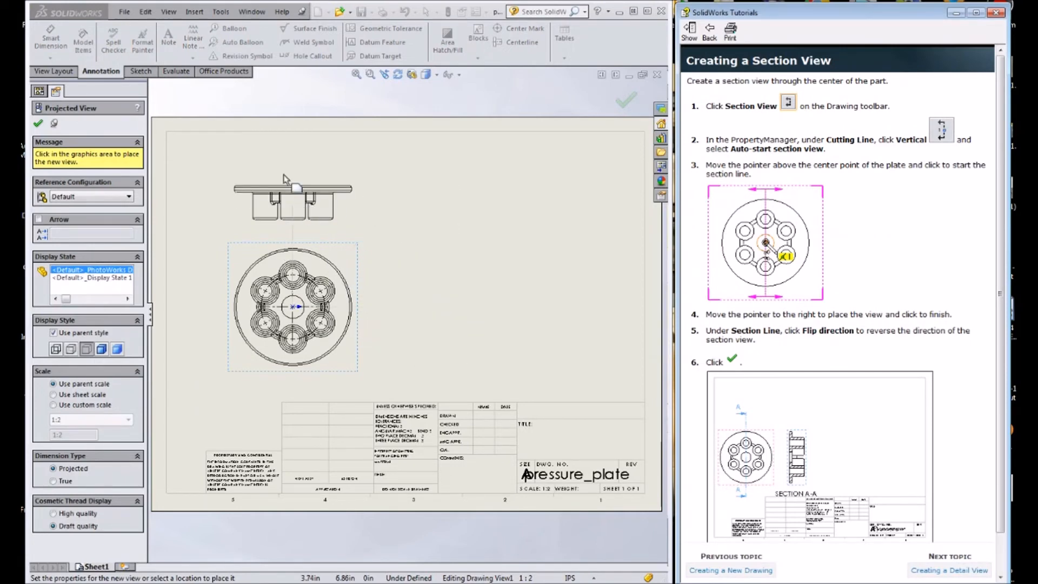
left_click(54, 123)
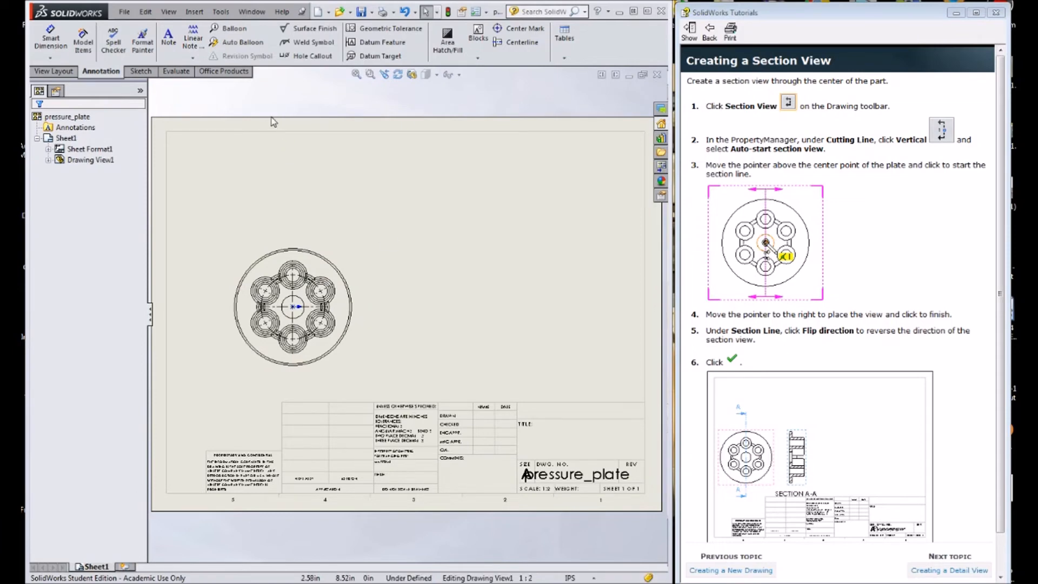
Create a vertical section view through the plate's center and place it to the right of the Top view.
left_click(53, 71)
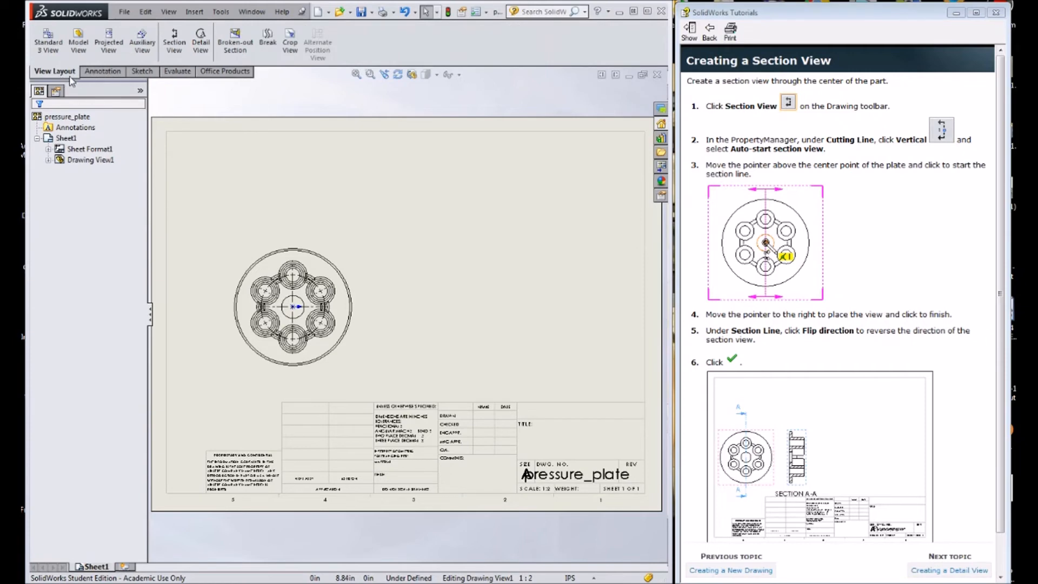
left_click(183, 39)
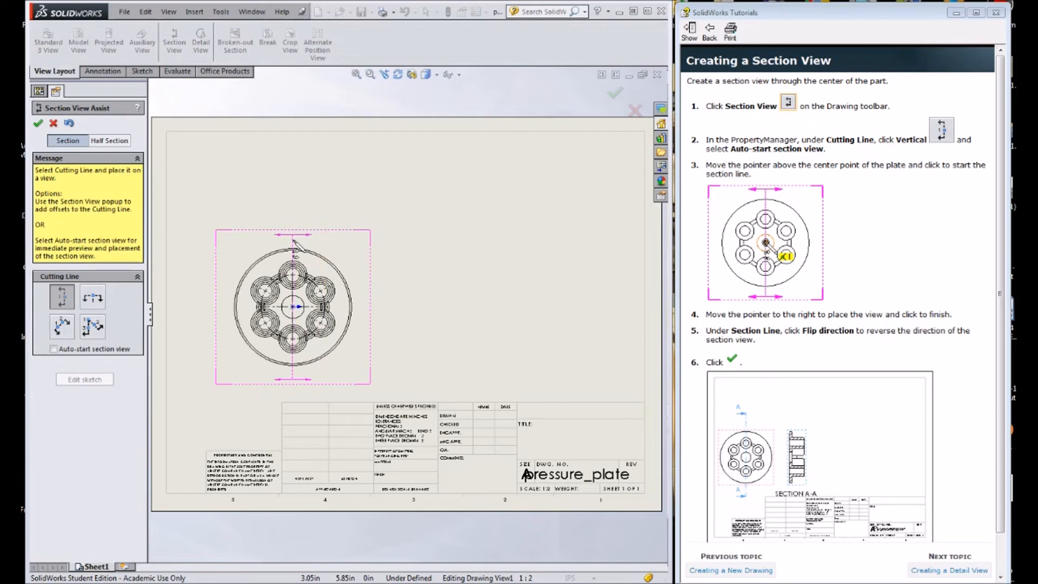
left_click(293, 240)
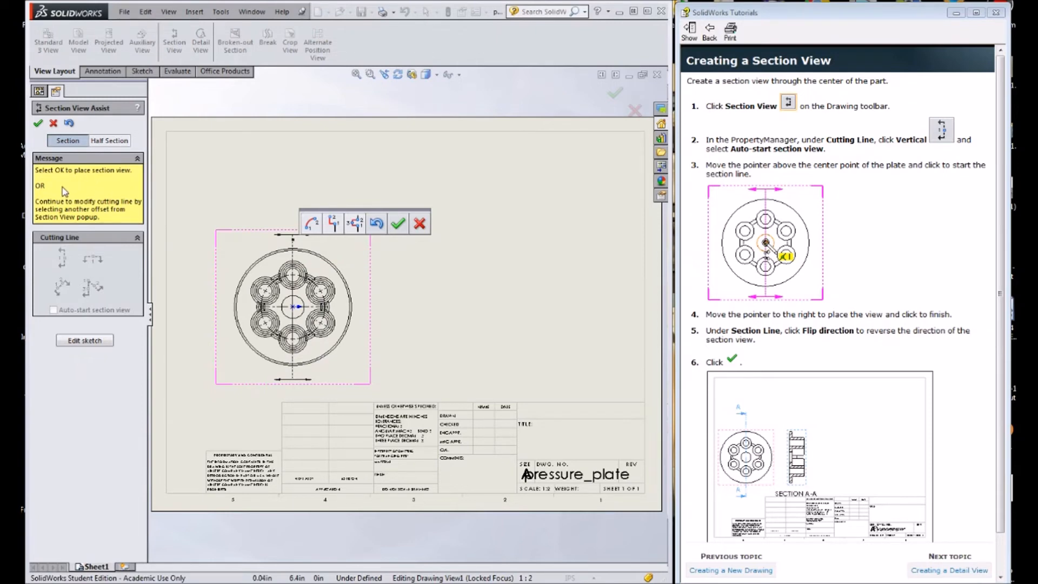
left_click(400, 226)
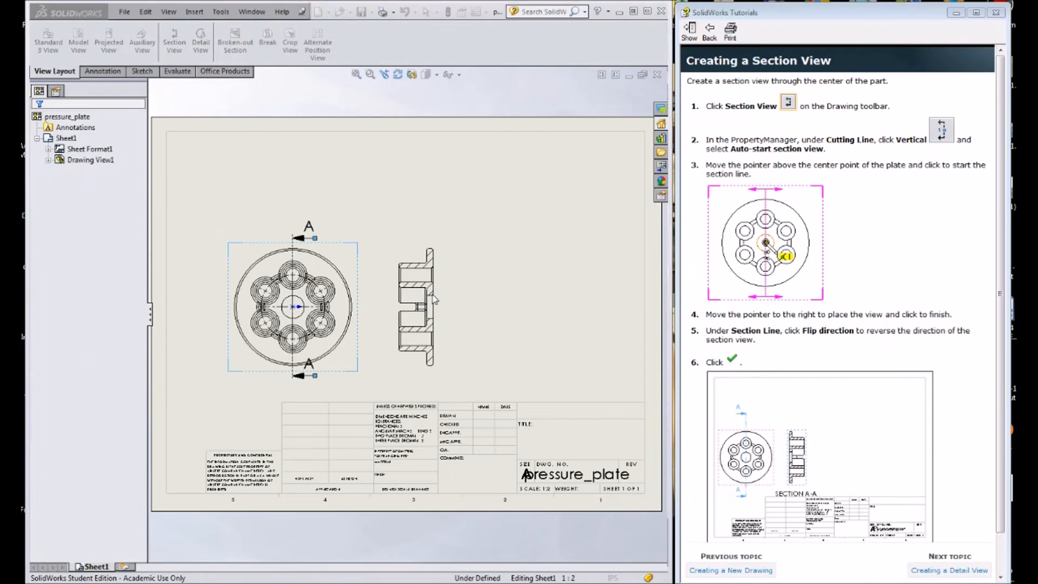
left_click(401, 294)
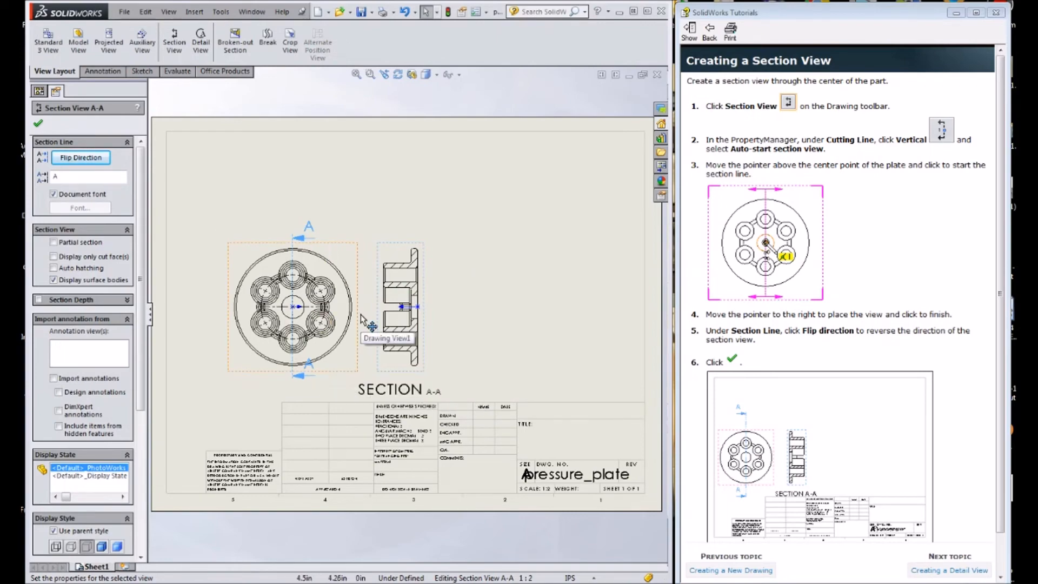
key("Escape")
Move the lower section letter A away from the plate's outline, to just below its arrow.
scroll(328, 391, "down", 6)
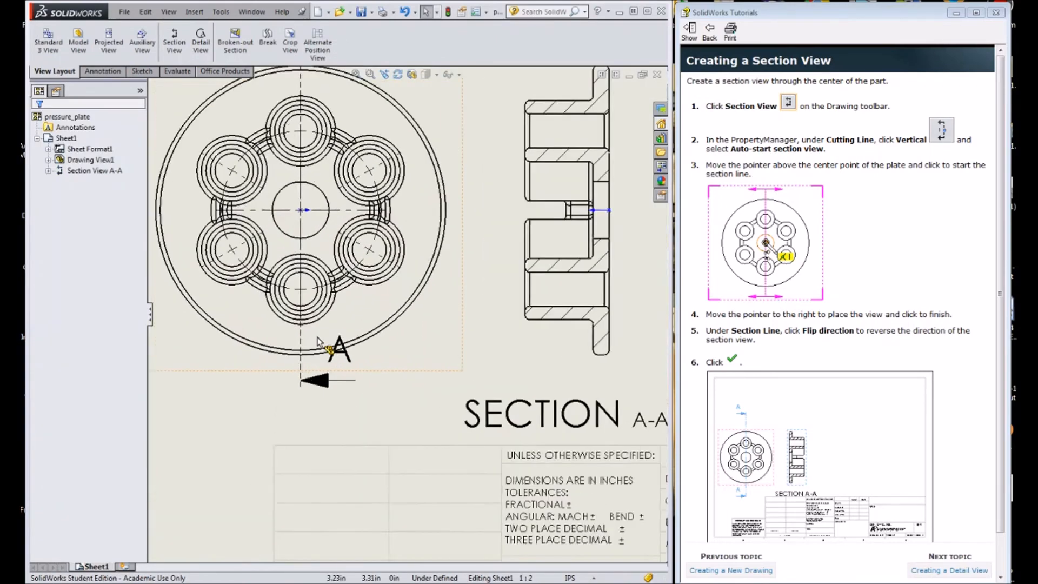
left_click_drag(358, 362, 375, 397)
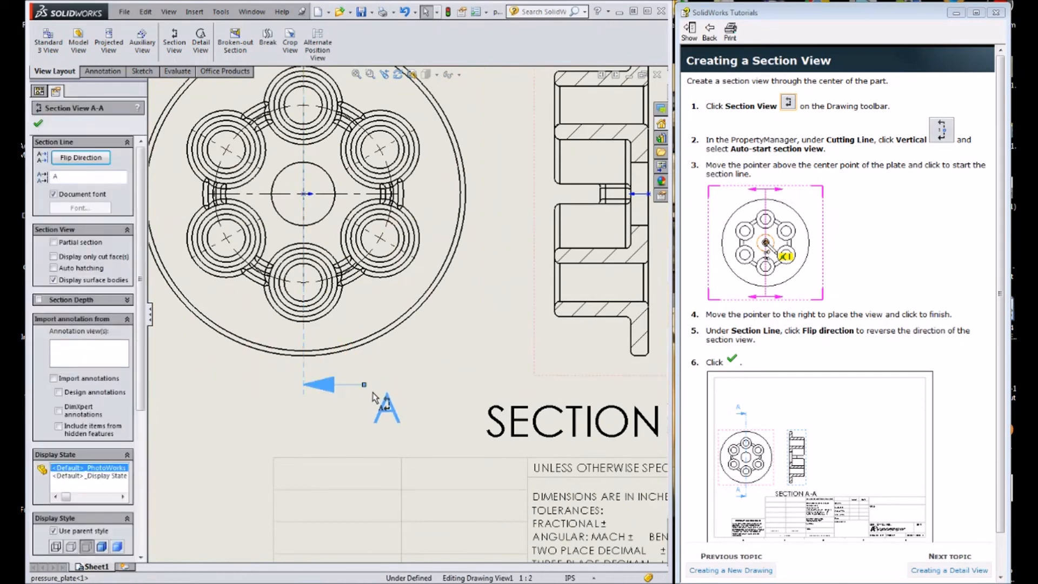
left_click(424, 399)
scroll(424, 394, "up", 6)
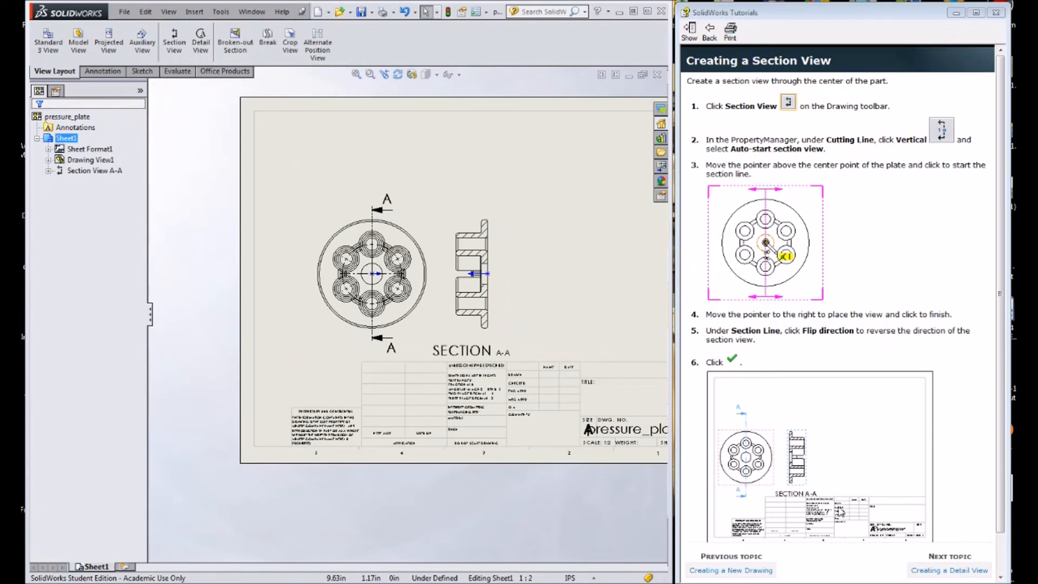
Advance to the Creating a Detail View lesson and detail the section view's upper part with a circle about 1.9 in radius, placed clear of the title block.
left_click(943, 571)
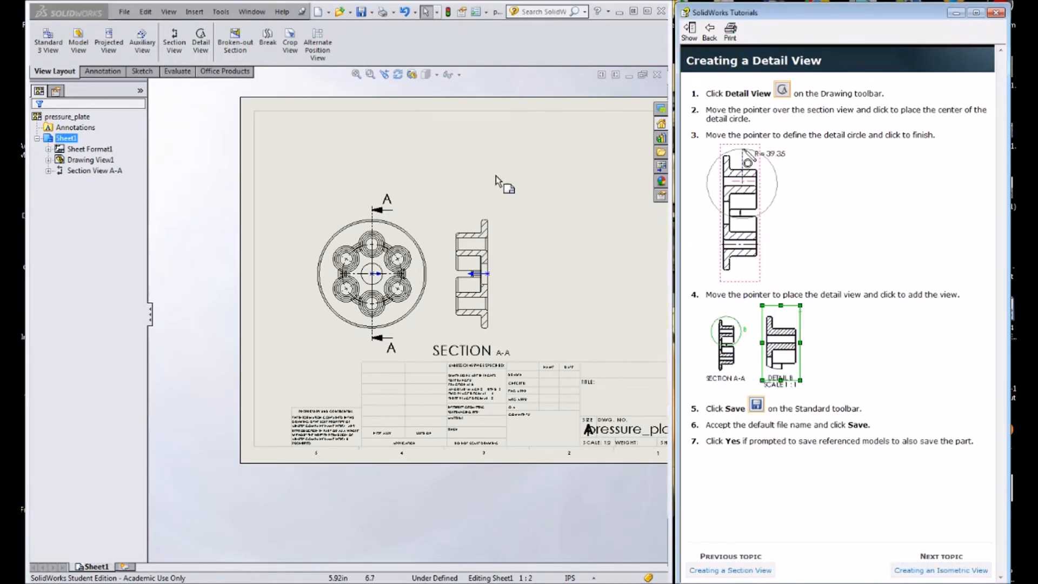
left_click(201, 41)
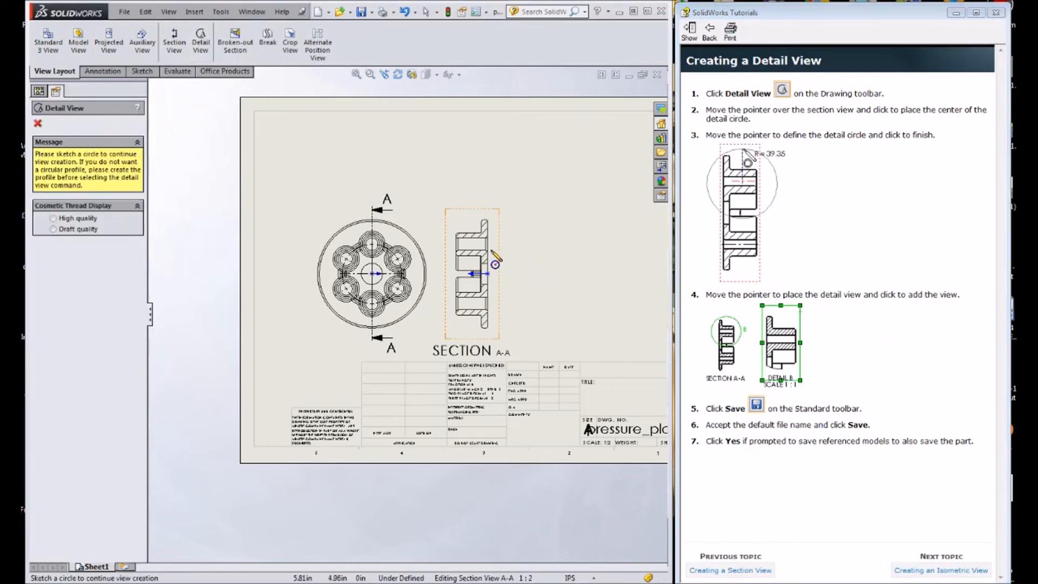
left_click(472, 244)
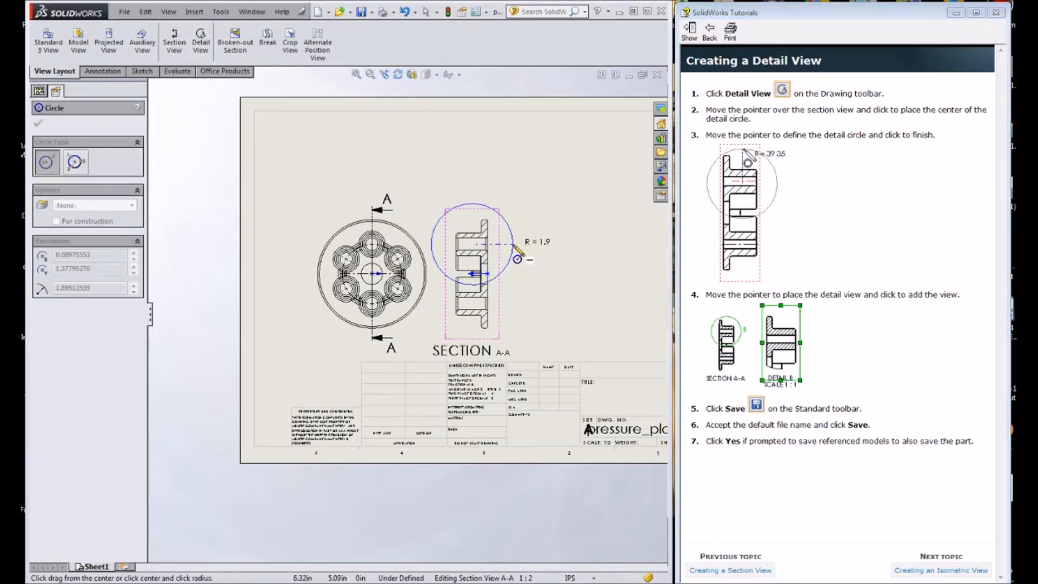
left_click(514, 247)
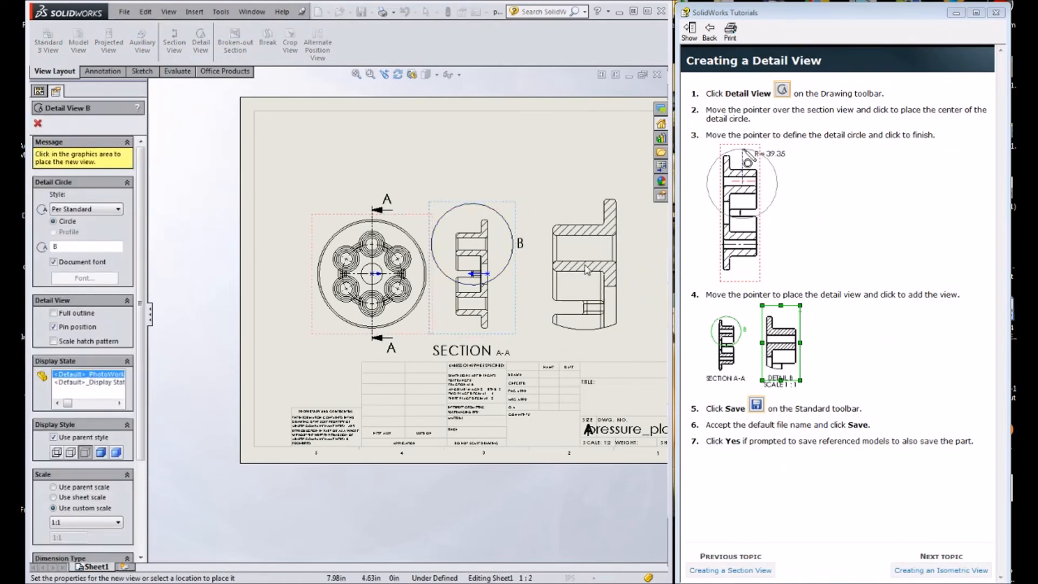
left_click(665, 319)
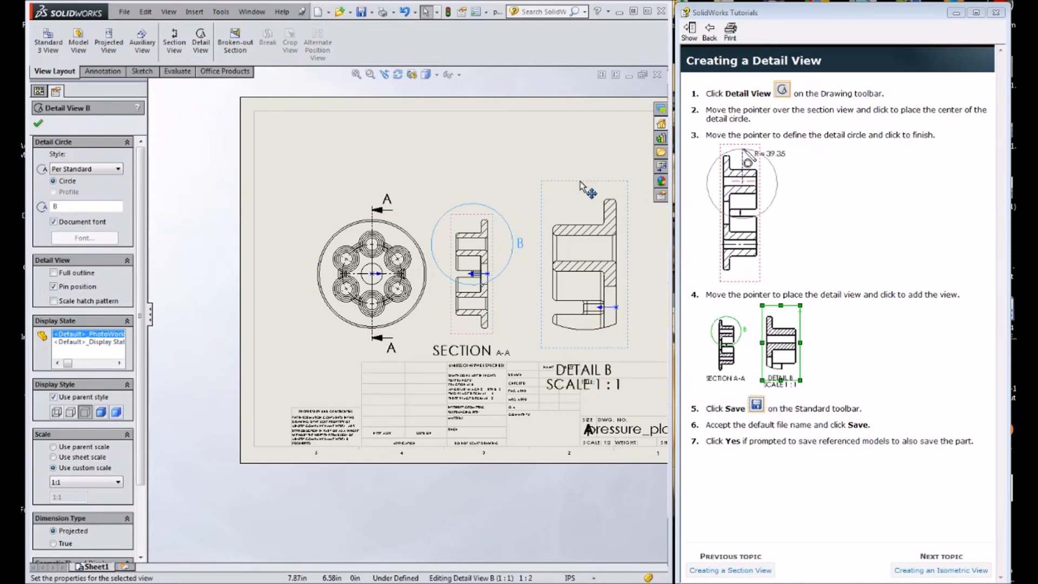
left_click_drag(588, 190, 589, 142)
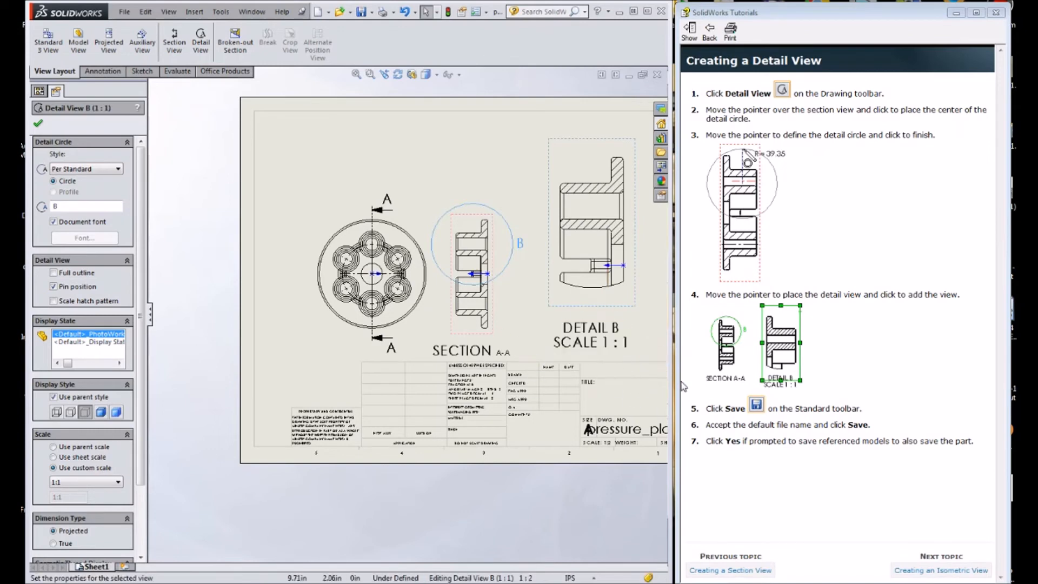
Advance to the Creating an Isometric View lesson and project an isometric view from the Top view, placing it above the section view.
left_click(941, 570)
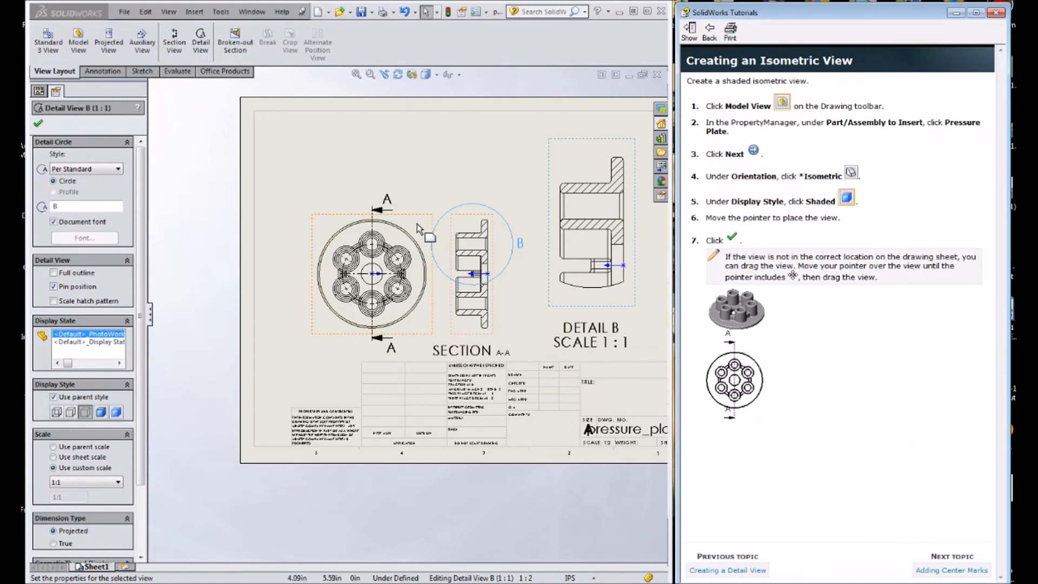
left_click(37, 124)
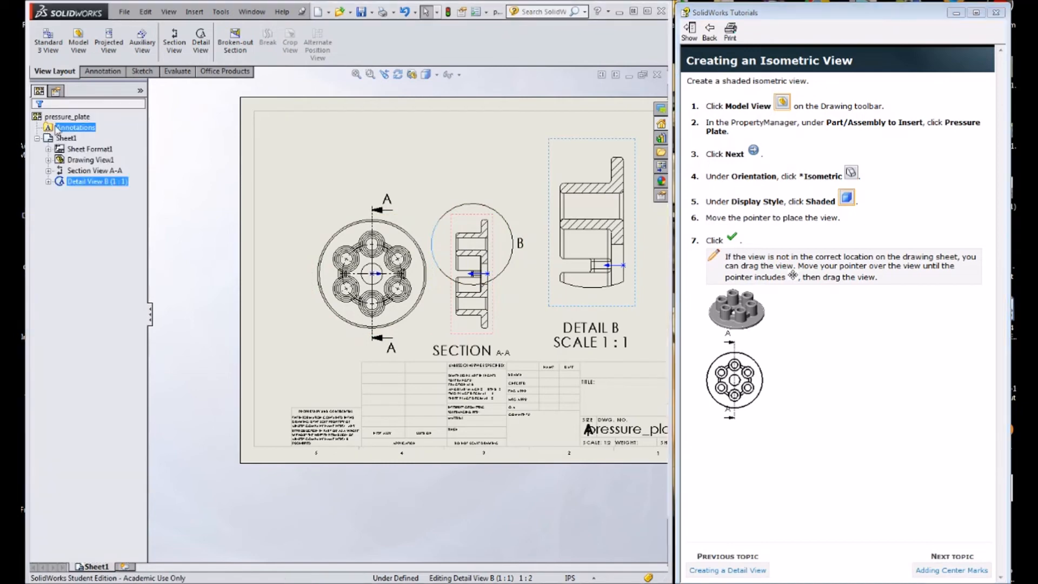
left_click(418, 220)
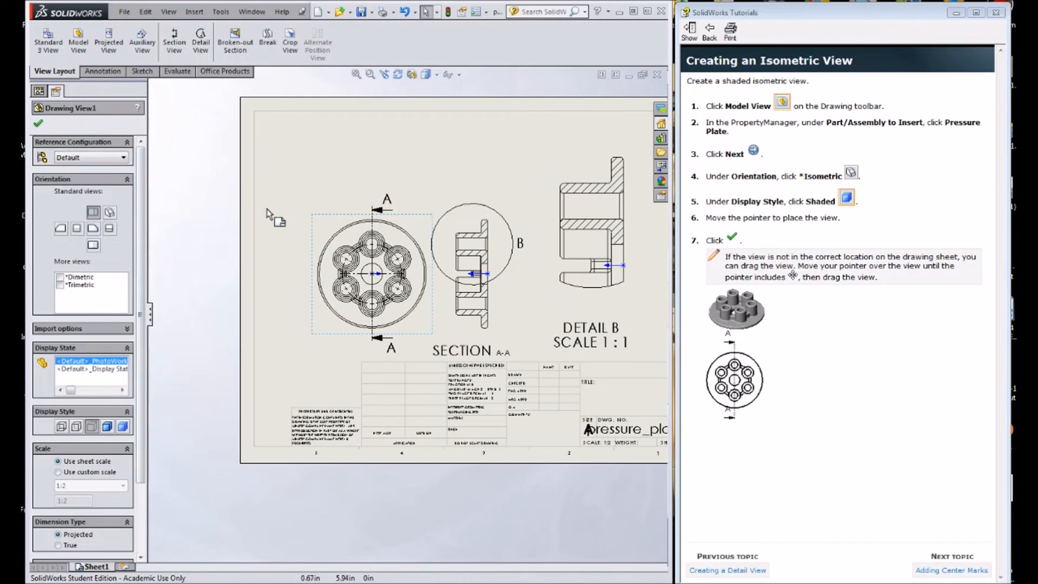
left_click(109, 44)
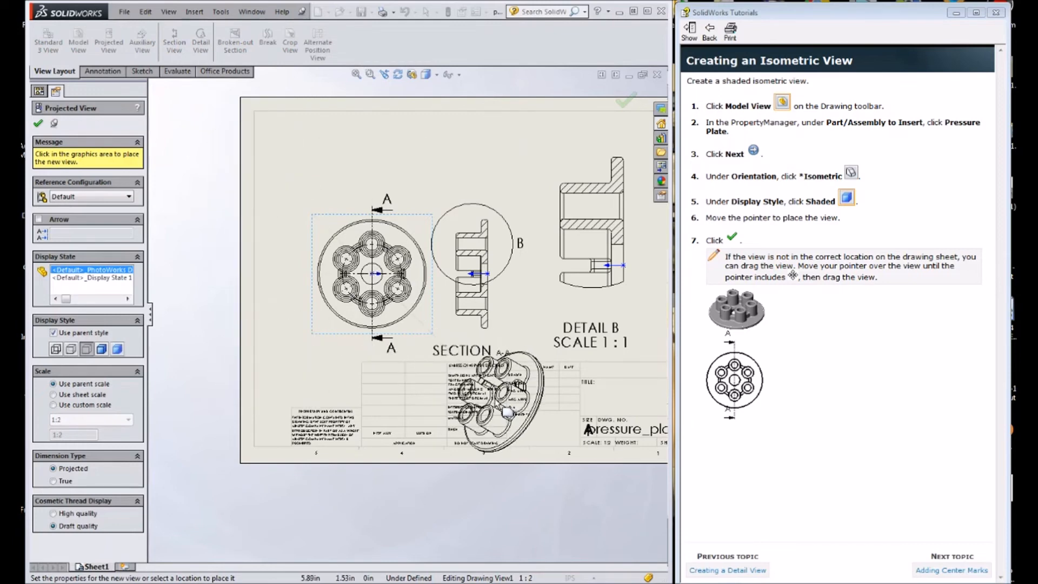
left_click(473, 165)
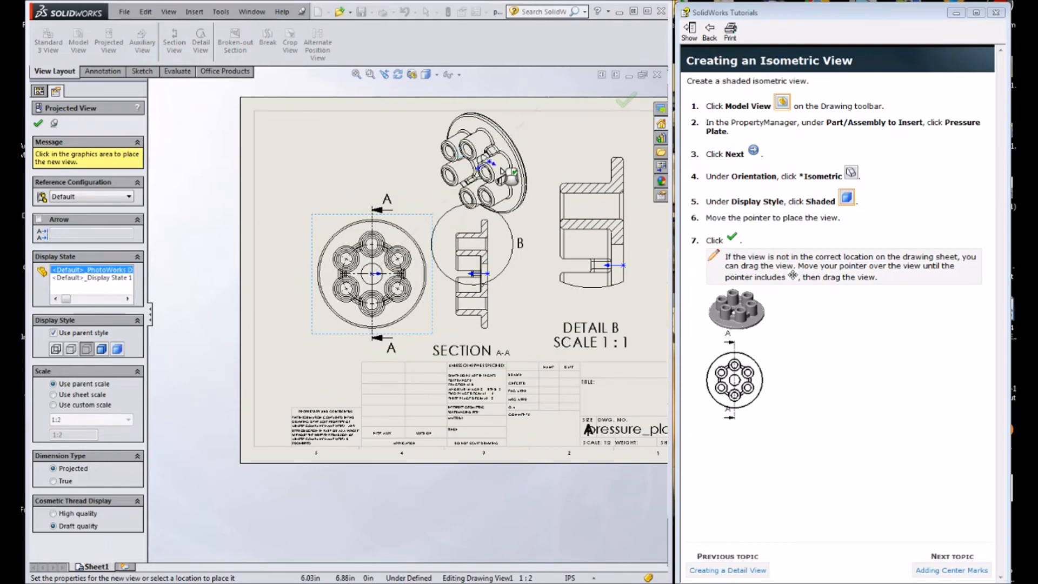
key("Escape")
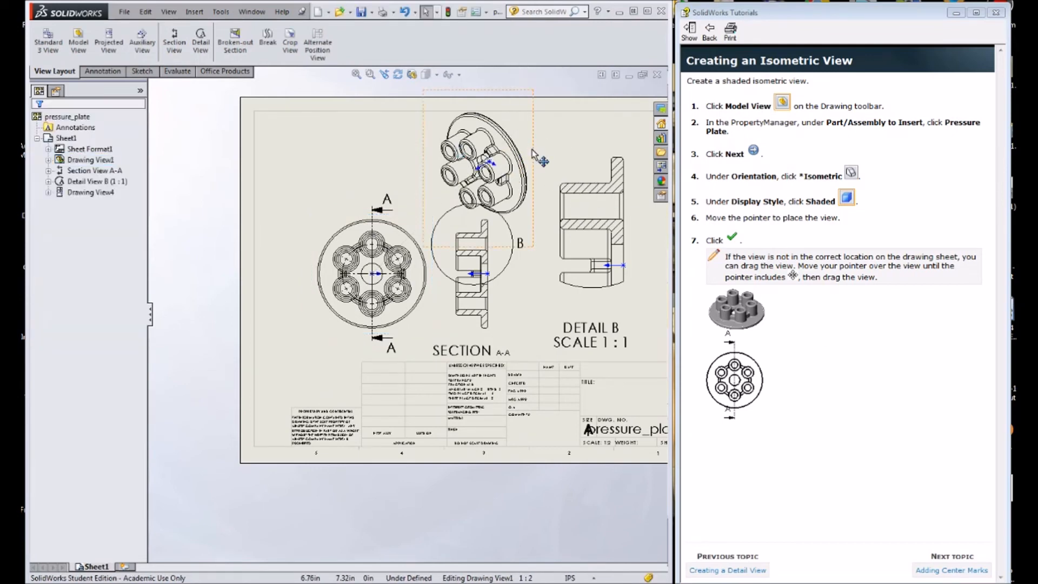
Set the isometric view's display style to Shaded With Edges and move it to the sheet's upper-left corner.
left_click(533, 152)
left_click(427, 74)
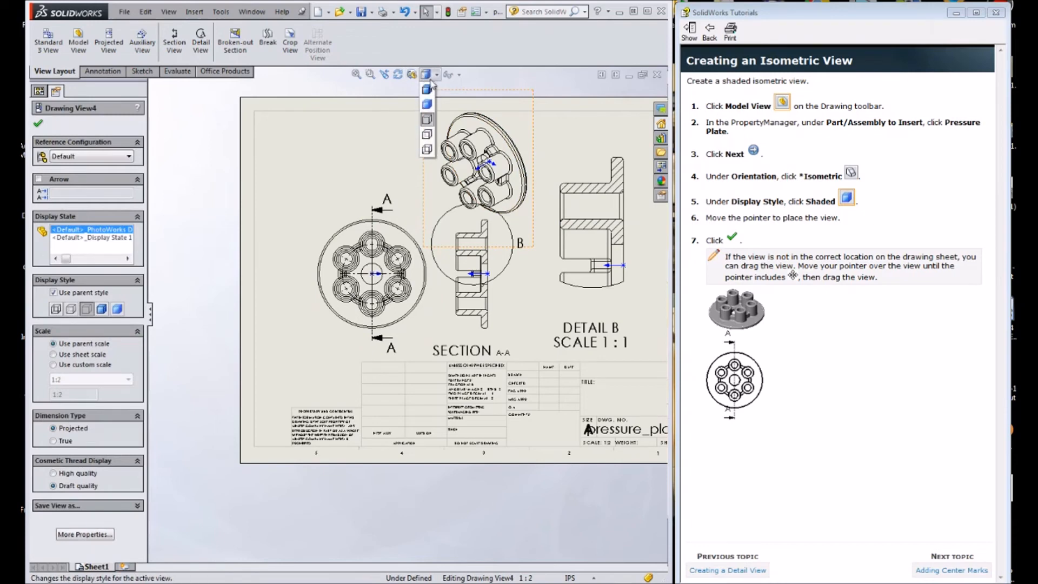
left_click(427, 91)
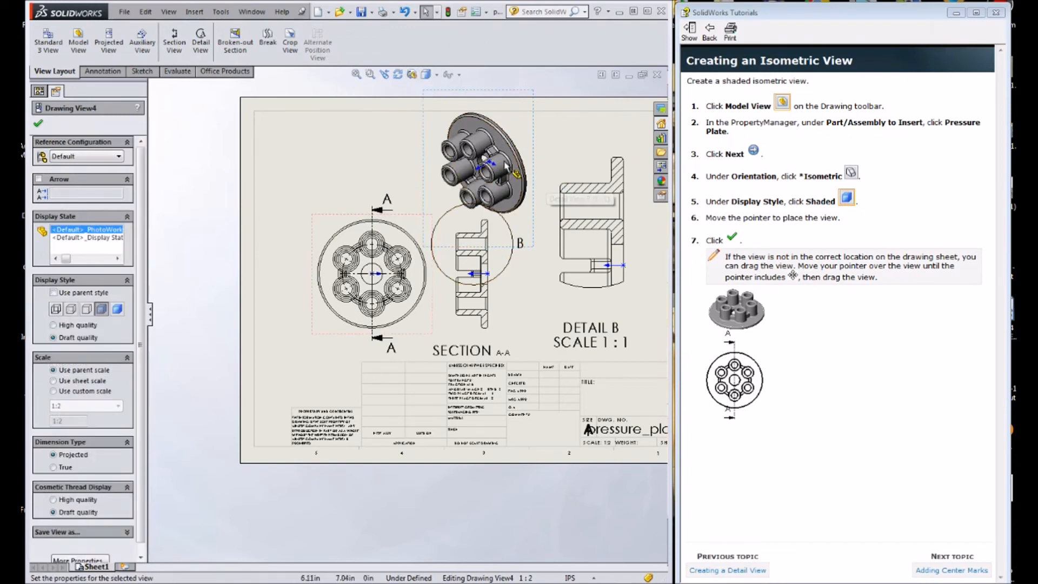
left_click_drag(530, 160, 355, 161)
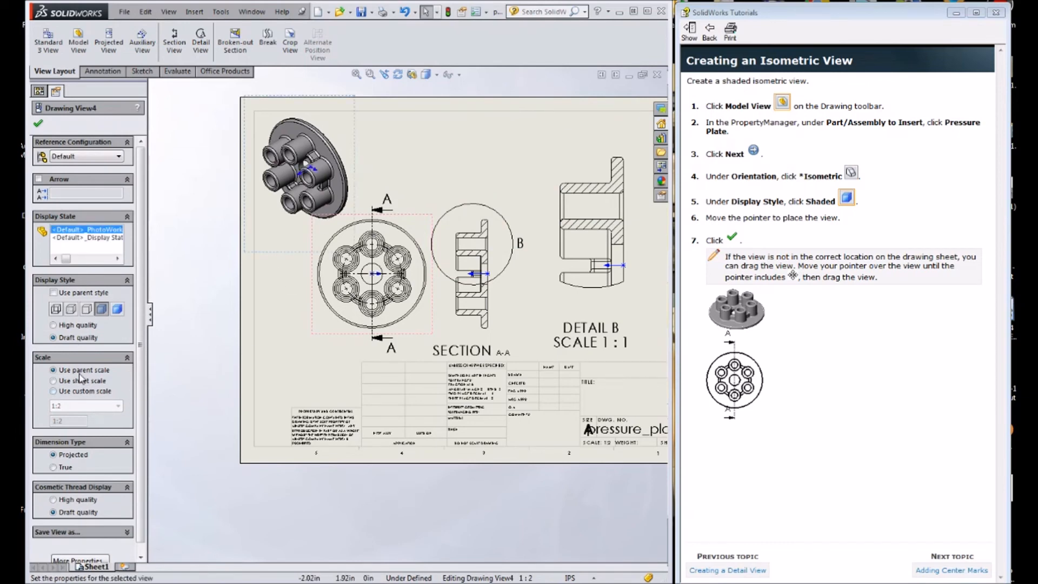
Give the shaded isometric view a custom scale, trying 1:1, 2:1 and 1:2 before choosing 1:5.
left_click(75, 394)
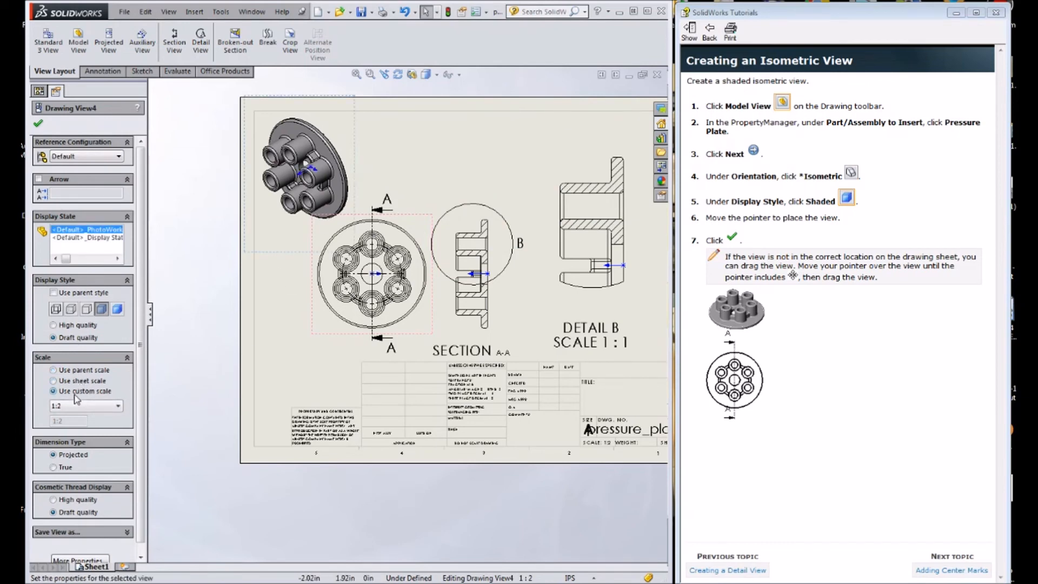
left_click(73, 406)
left_click(62, 417)
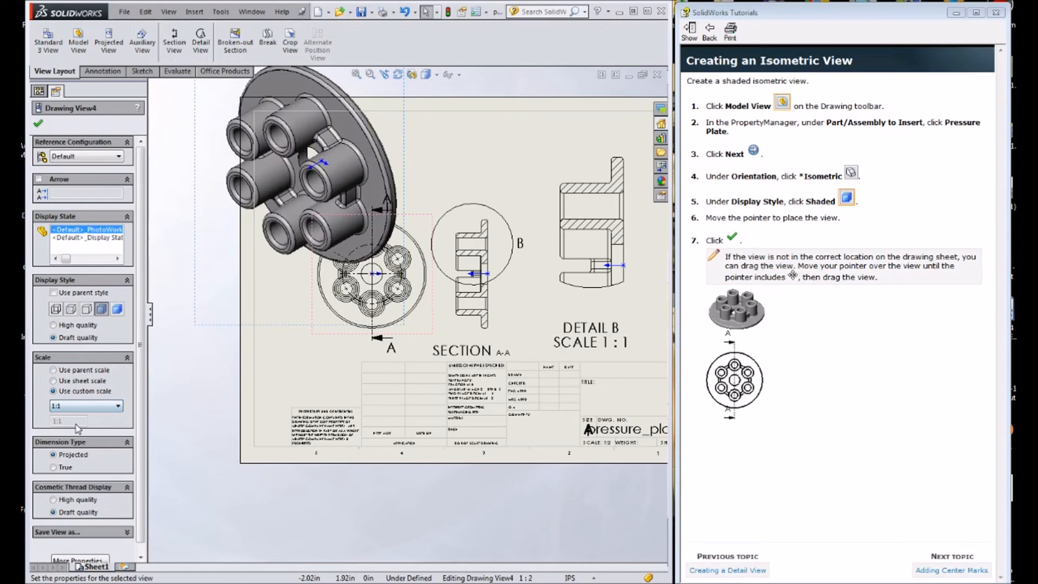
left_click(86, 406)
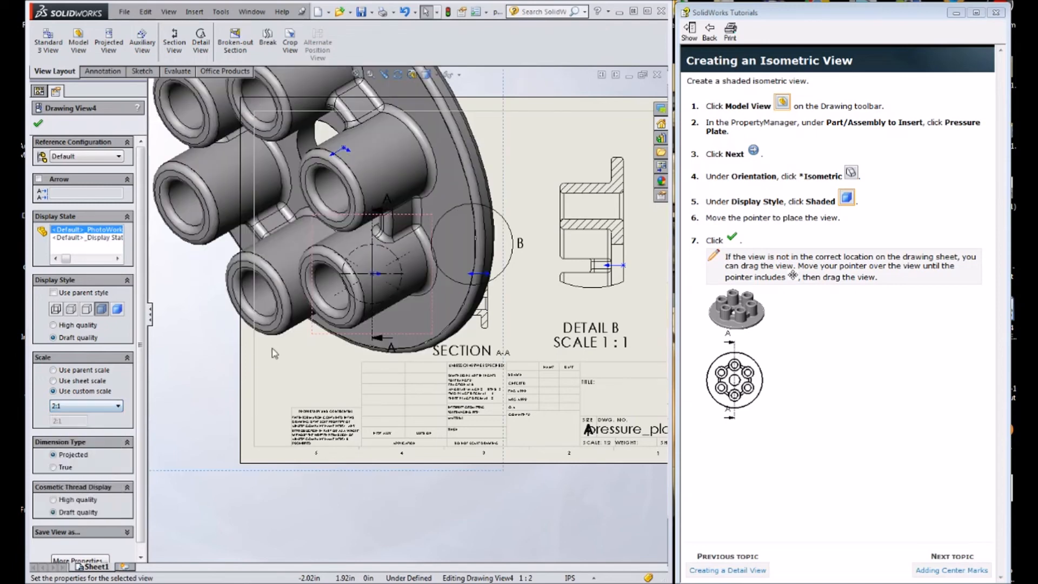
left_click(68, 479)
left_click(90, 406)
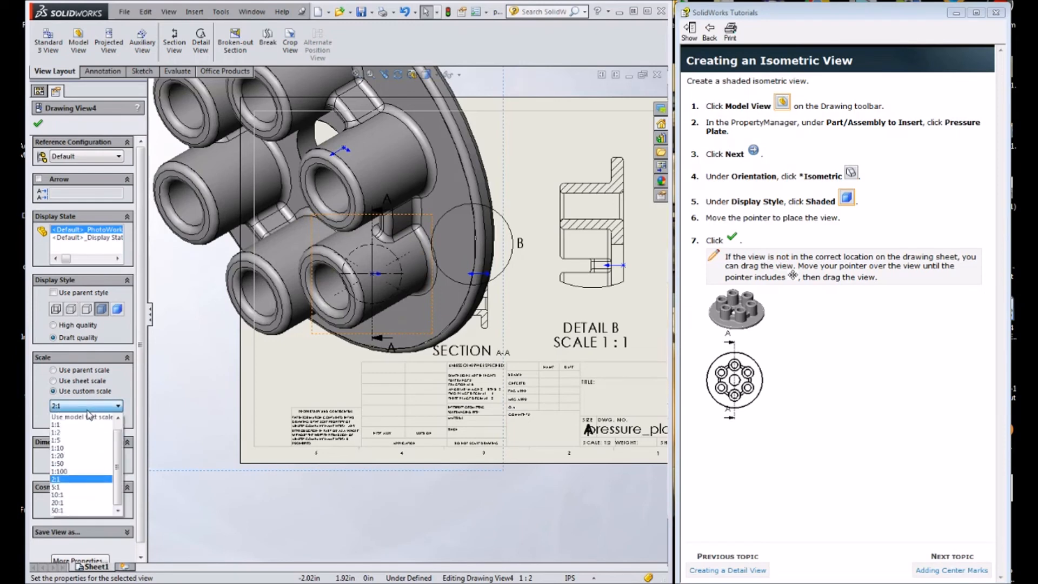
left_click(82, 431)
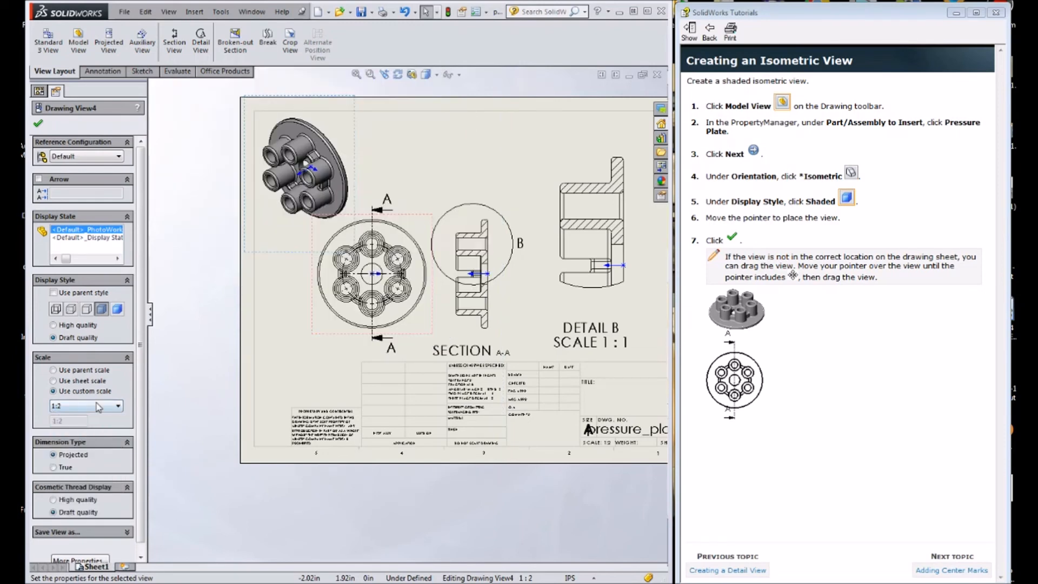
left_click(98, 407)
left_click(81, 441)
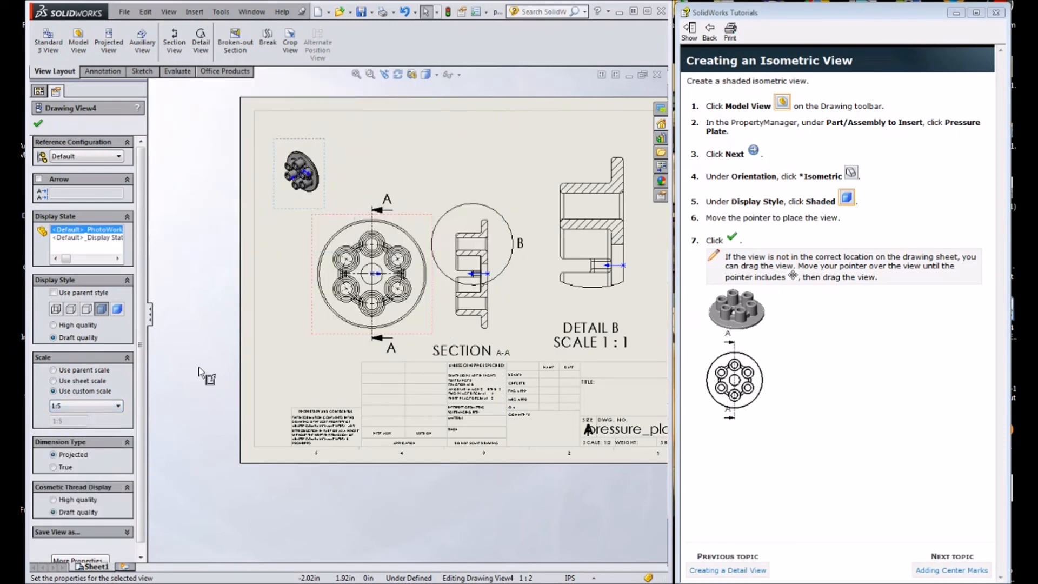
Move the shaded isometric view slightly closer to the sheet's upper-left corner and deselect it.
left_click_drag(324, 140, 316, 121)
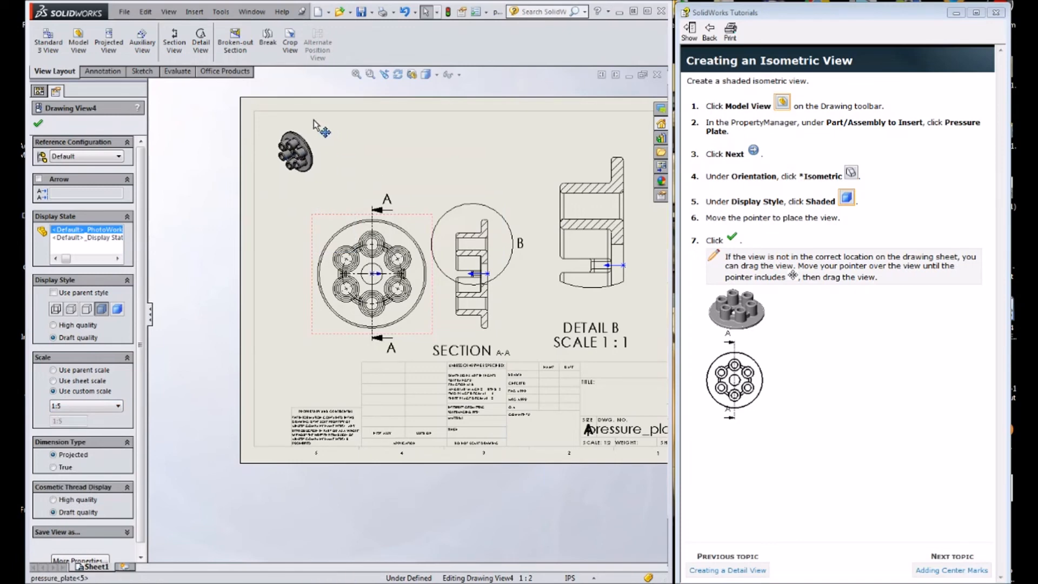
left_click(379, 136)
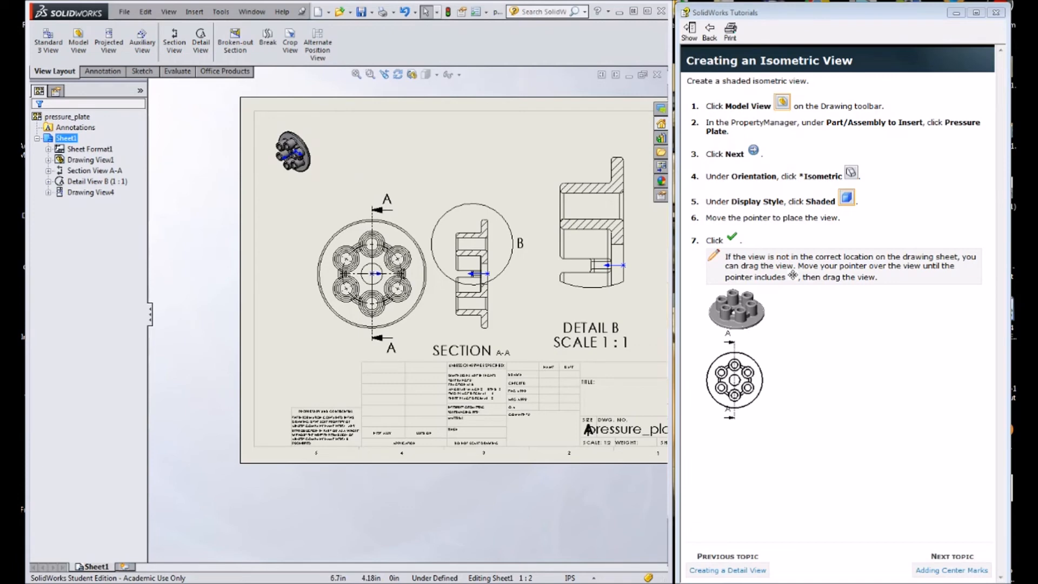
Advance through the Adding Center Marks lesson to Adding Centerlines, opening and closing the Center Mark tool without placing marks.
left_click(949, 570)
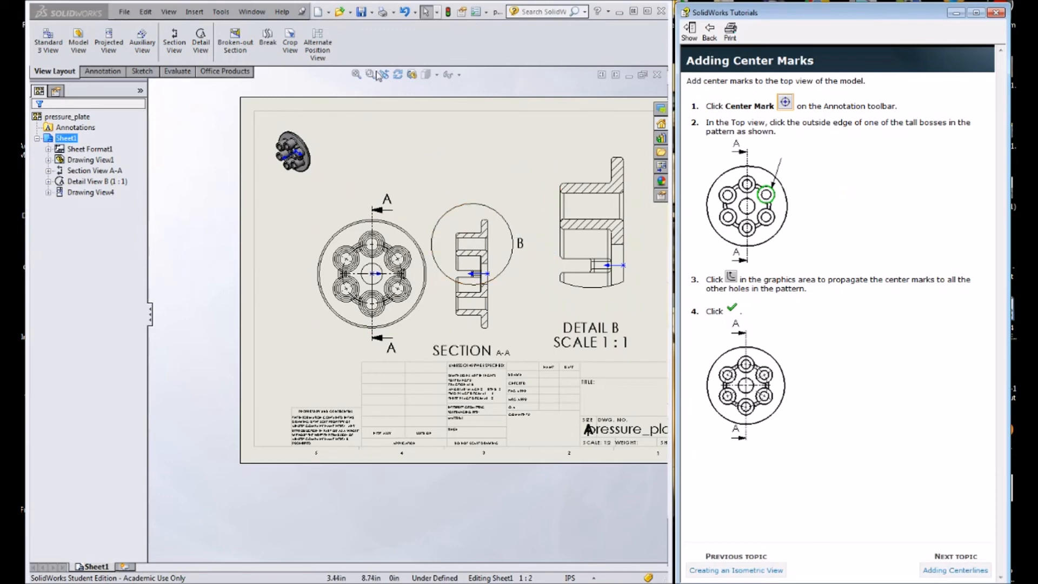
left_click(103, 71)
left_click(522, 29)
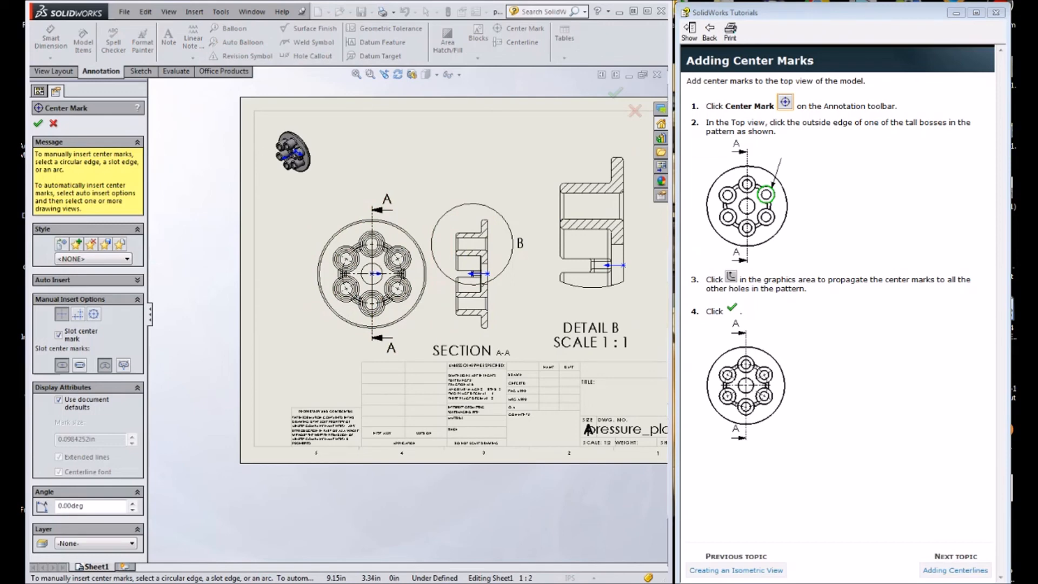
left_click(972, 571)
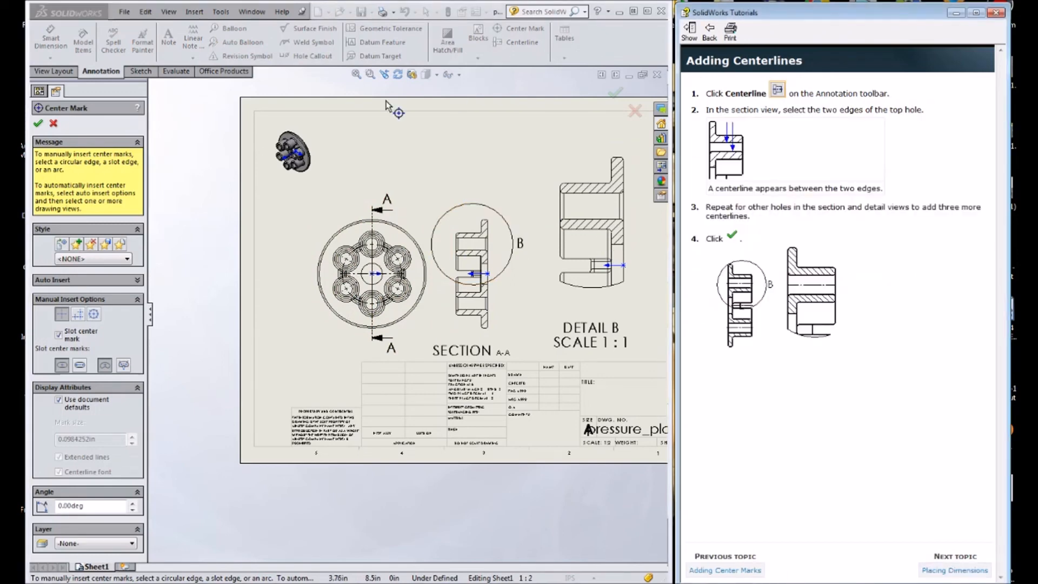
left_click(38, 125)
Add a centerline between the two edges of the top hole in detail view B.
left_click(518, 42)
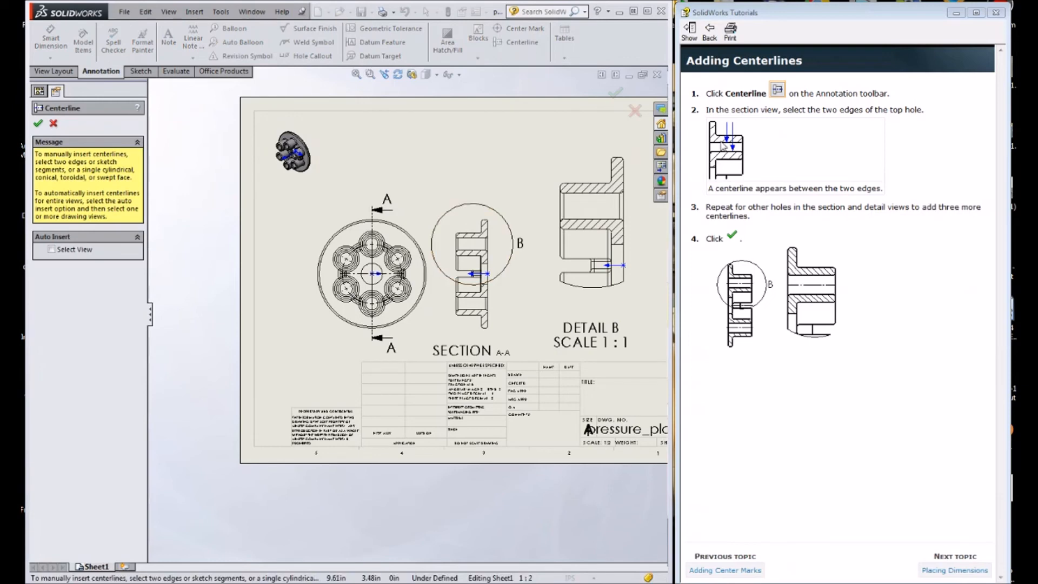
scroll(600, 226, "down", 2)
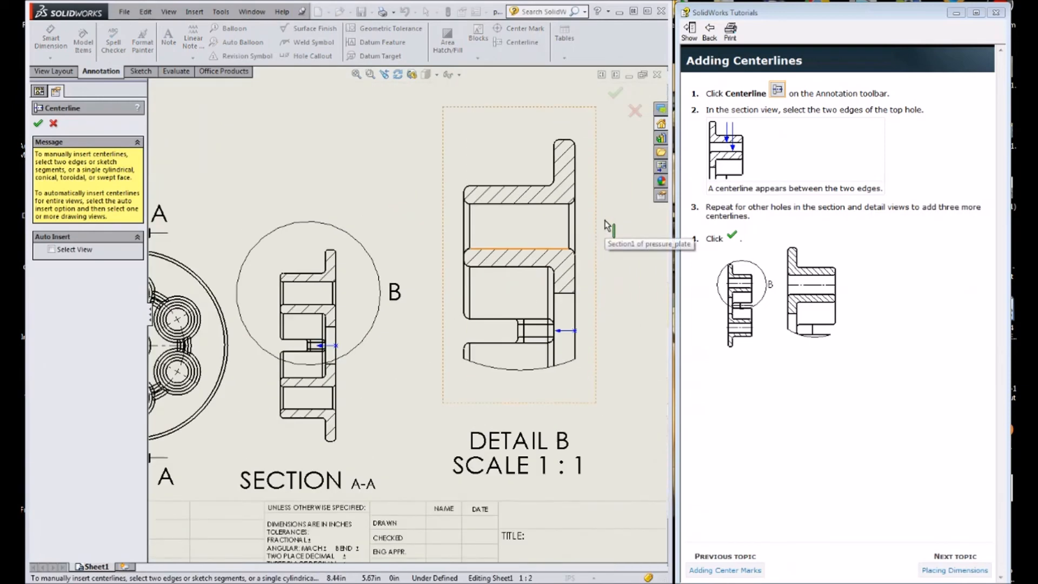
scroll(535, 240, "down", 2)
left_click(501, 269)
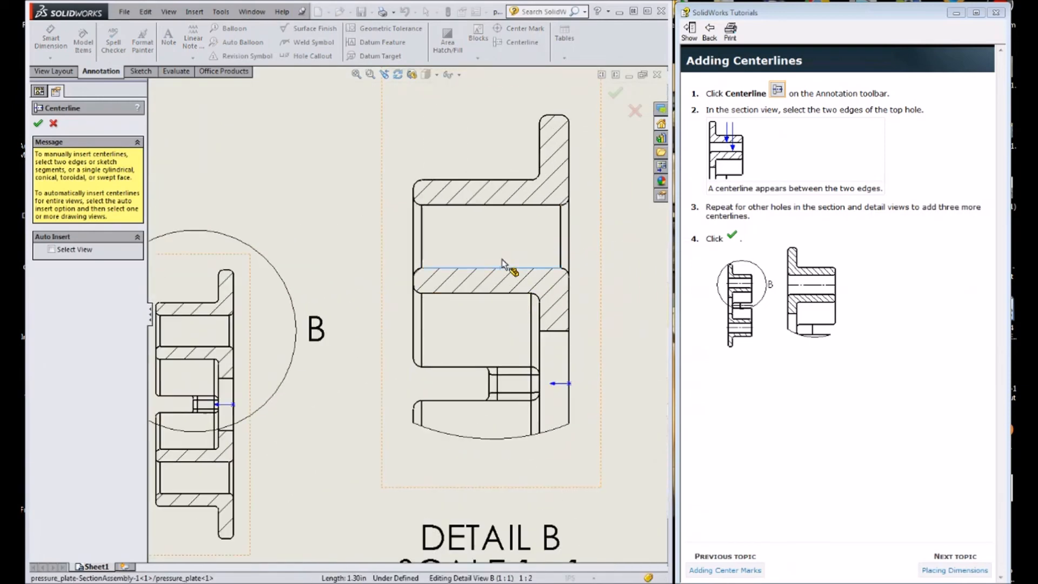
left_click(508, 205)
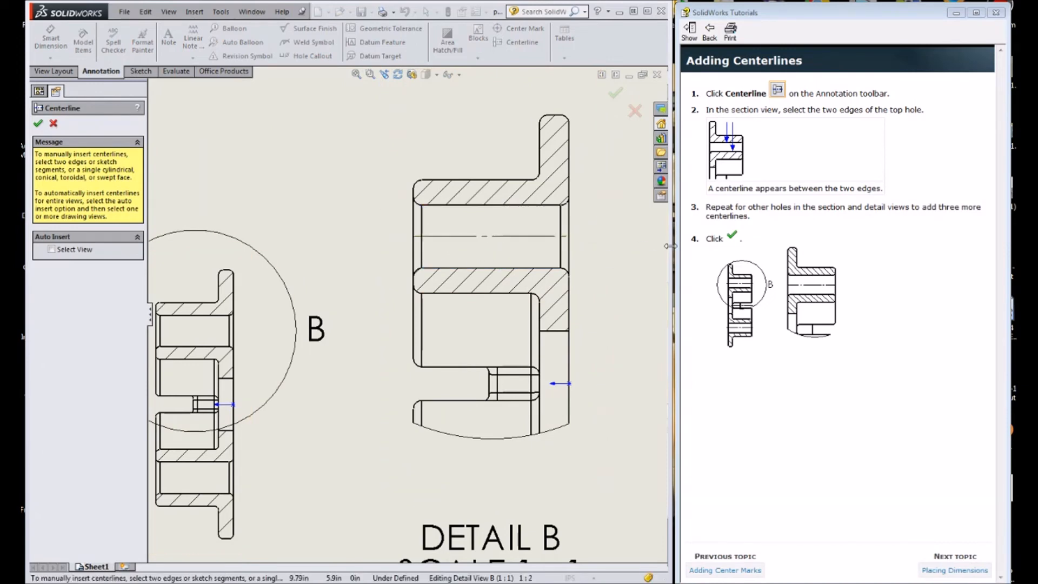
scroll(515, 315, "up", 4)
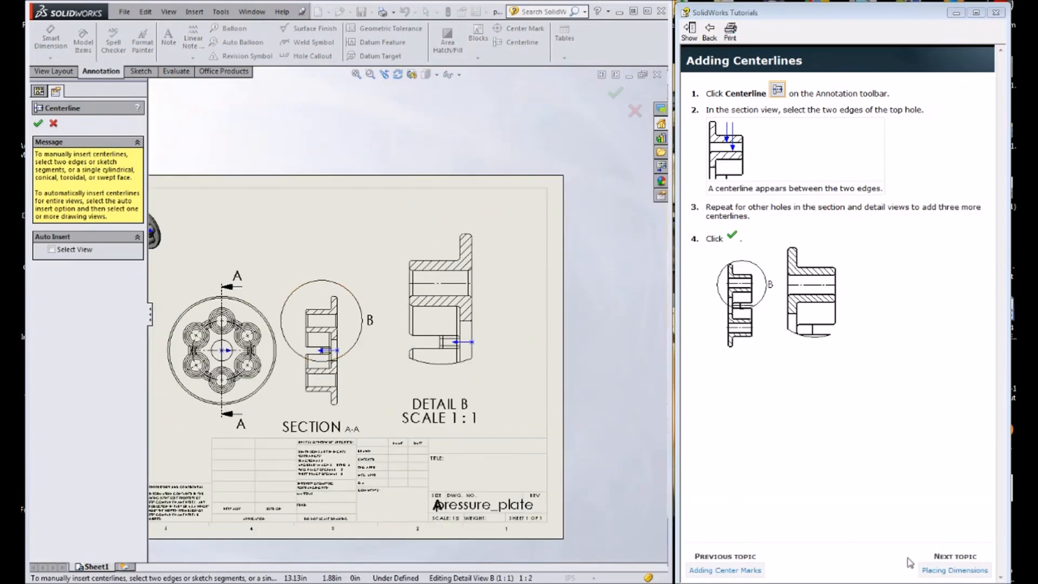
Advance to the Placing Dimensions lesson, close the Centerline tool and set the document's unit system to MMGS.
left_click(947, 571)
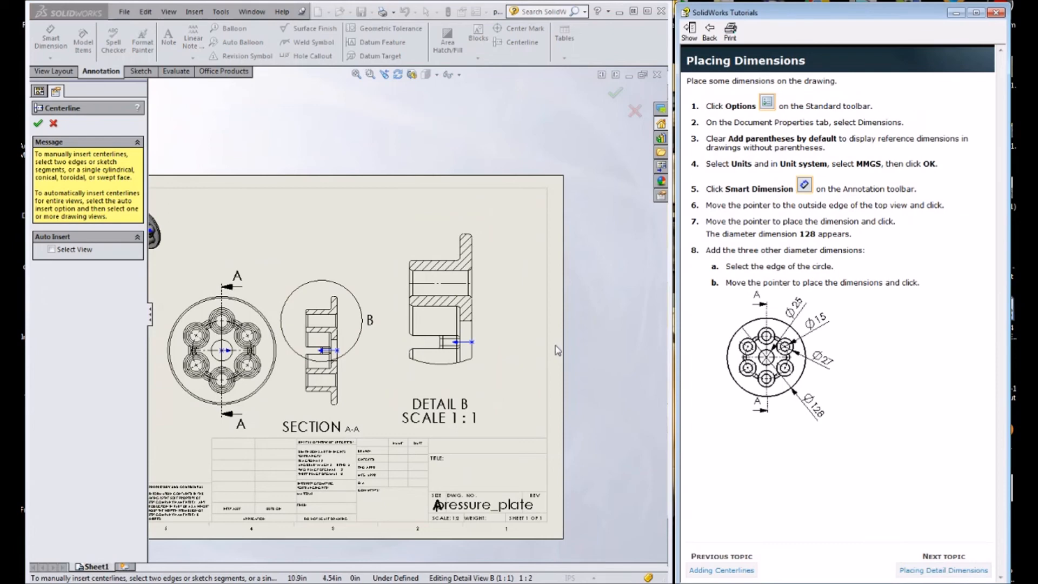
left_click(356, 74)
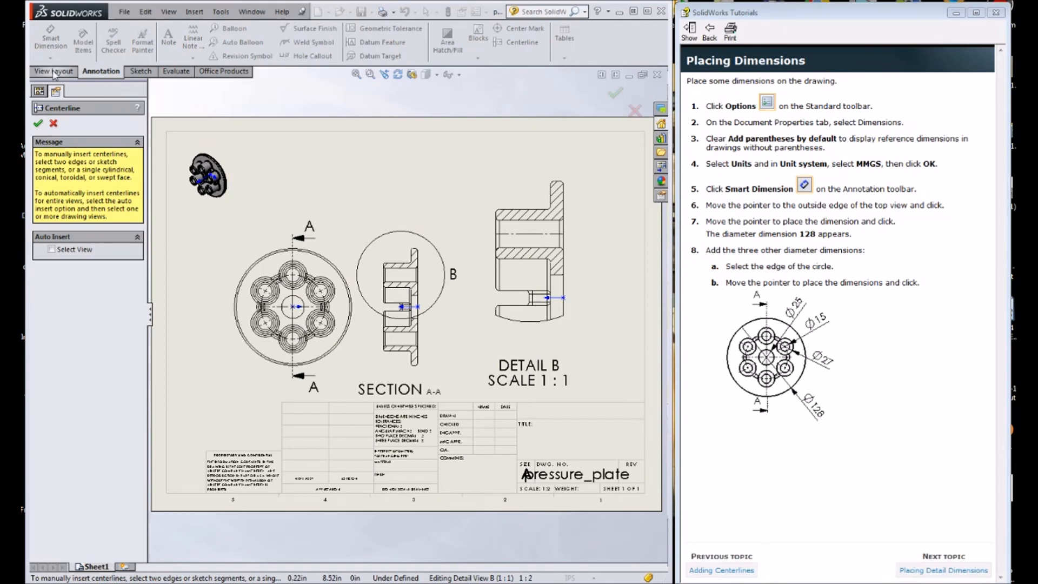
left_click(38, 125)
left_click(51, 39)
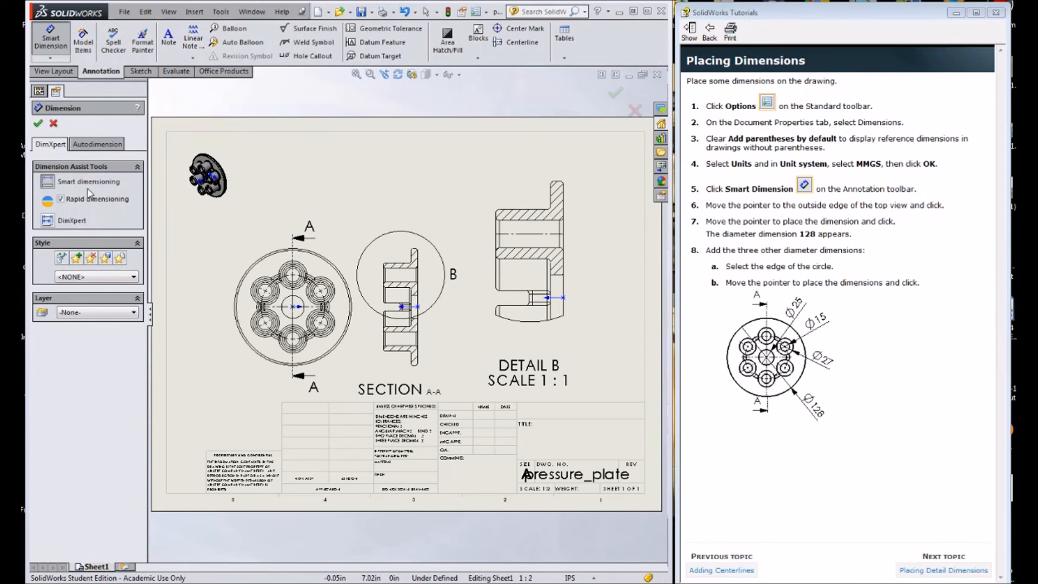
left_click(303, 299)
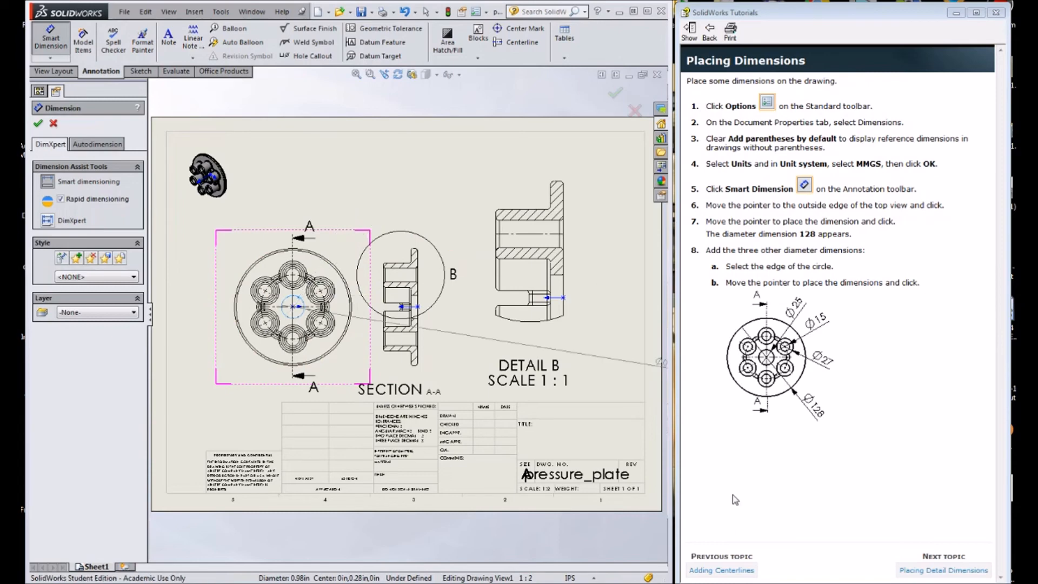
left_click(570, 577)
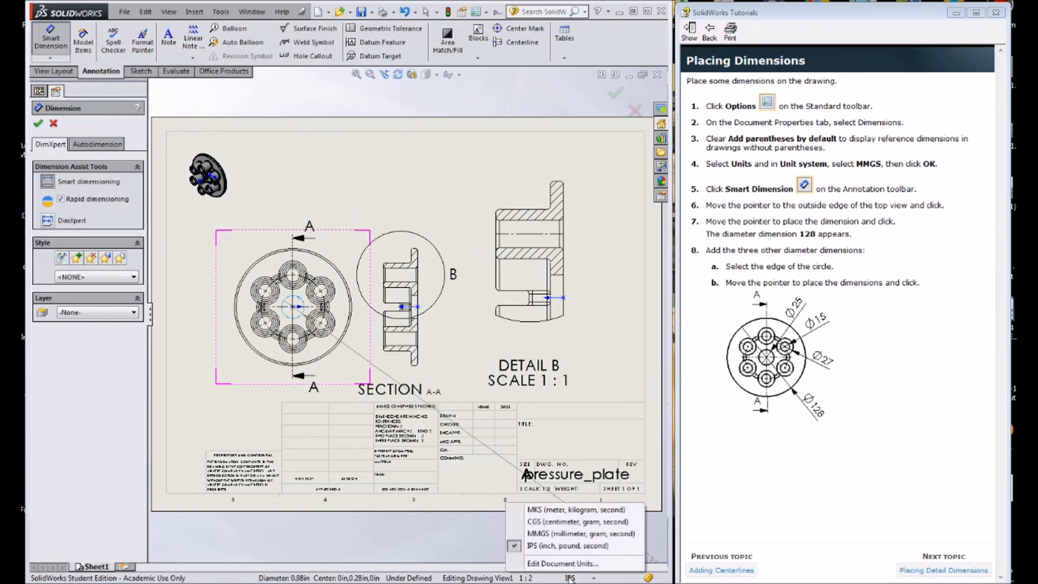
left_click(545, 536)
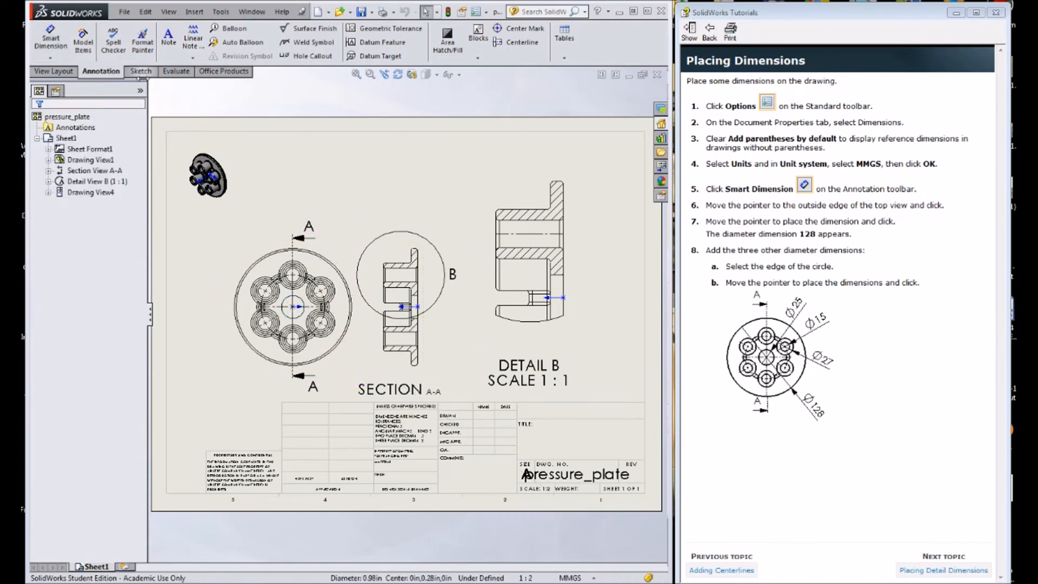
Dimension the diameters of the center hole and the upper-right boss's hole in the top view, placing both above the plate.
left_click(50, 37)
left_click(304, 299)
left_click(343, 227)
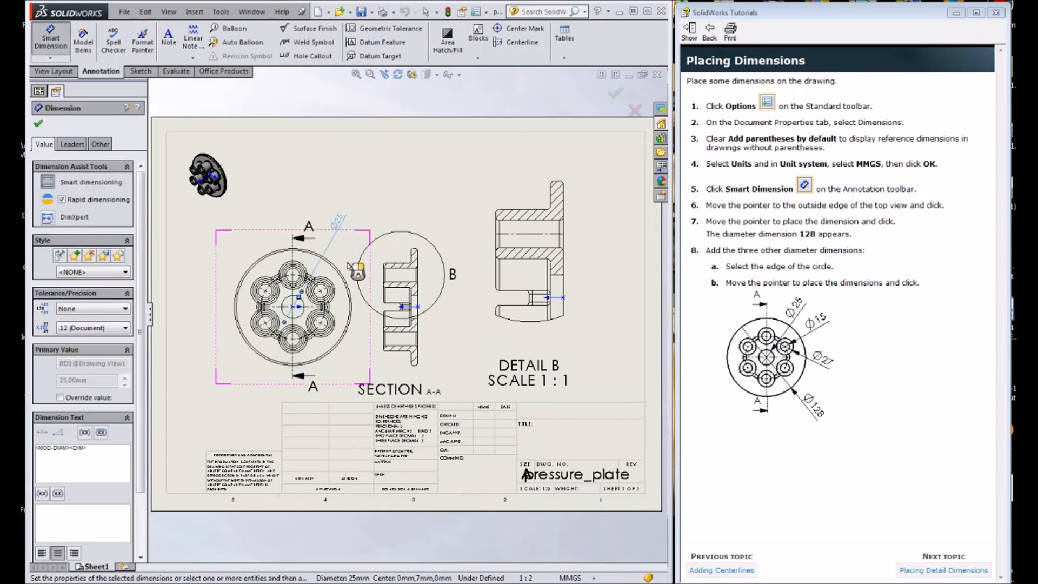
scroll(324, 290, "down", 3)
left_click(326, 287)
left_click(452, 181)
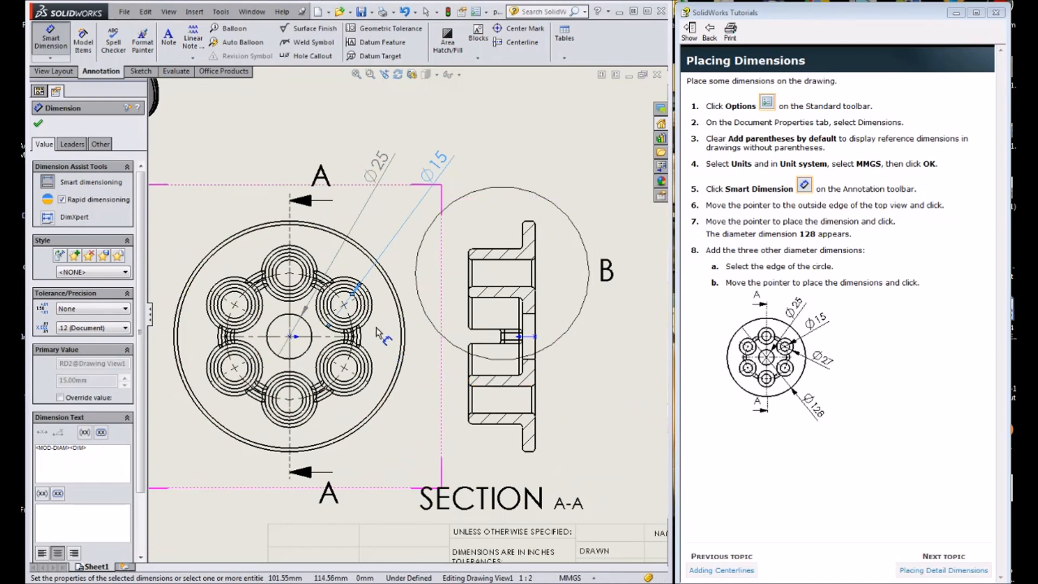
Dimension the top boss's diameter and the plate's outside diameter in the top view, placing them above left and below left.
left_click(280, 257)
key("Escape")
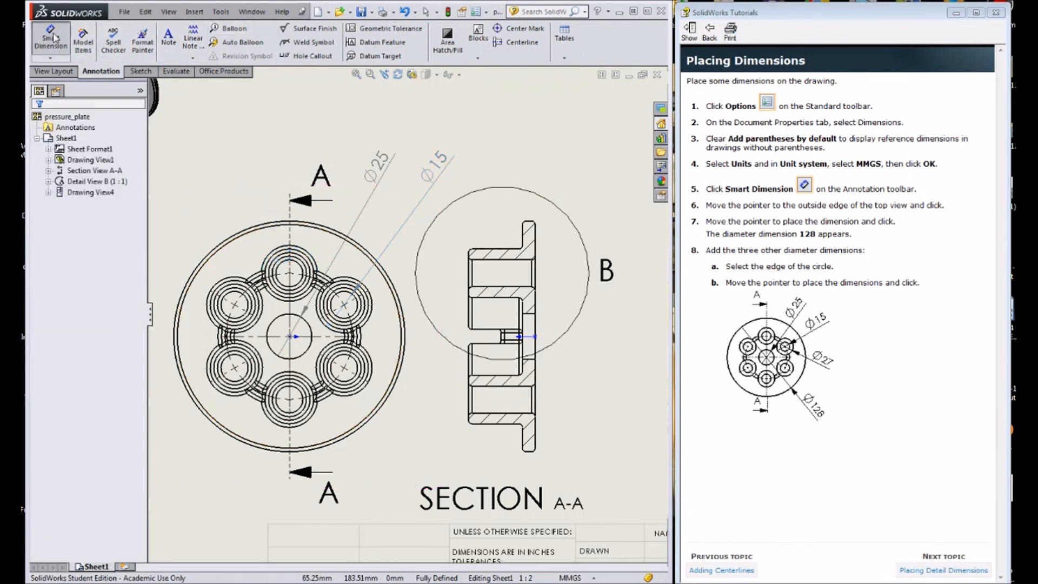
left_click(282, 253)
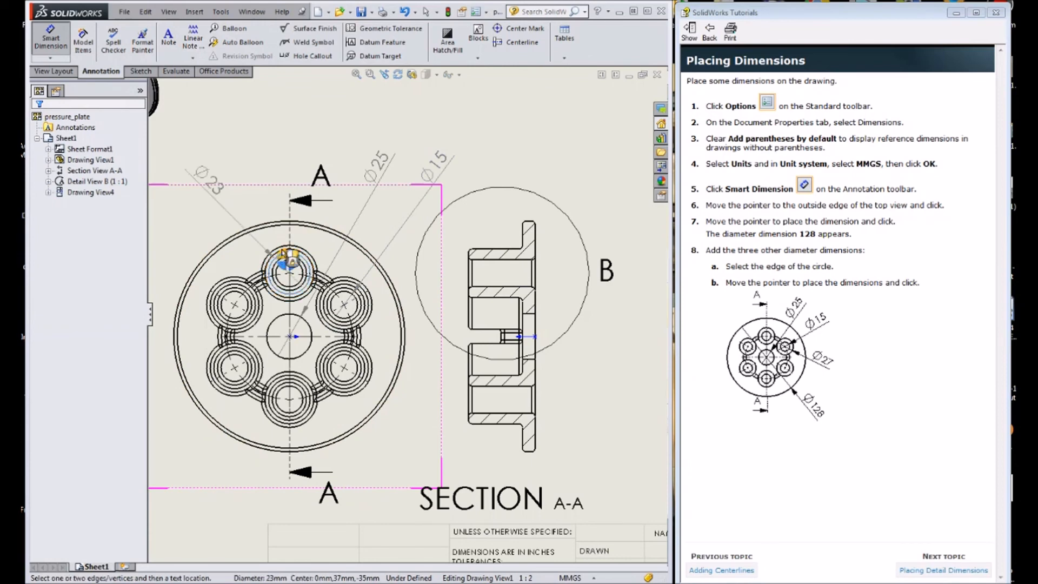
left_click(207, 167)
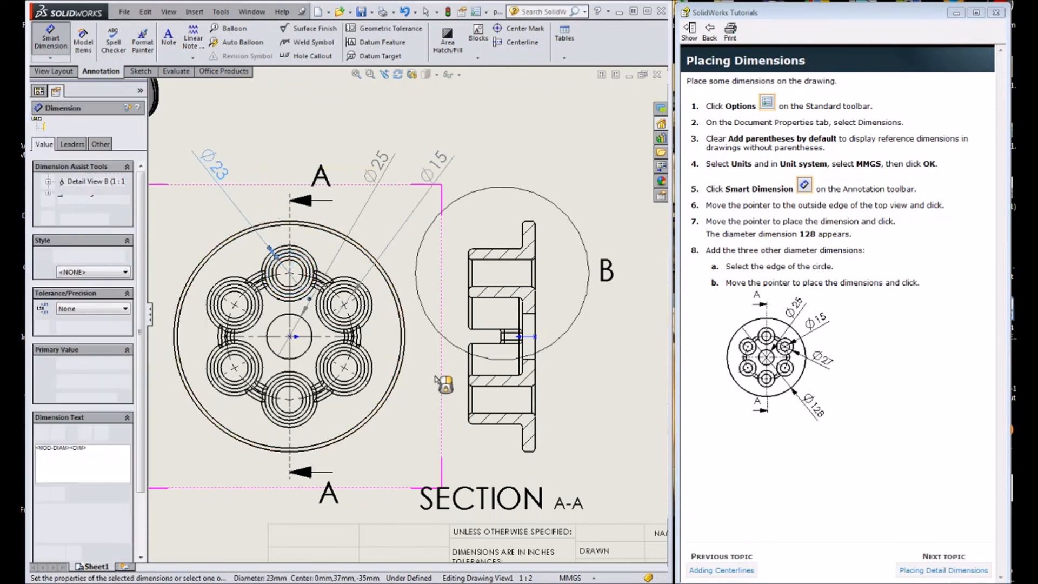
left_click(238, 436)
left_click(202, 508)
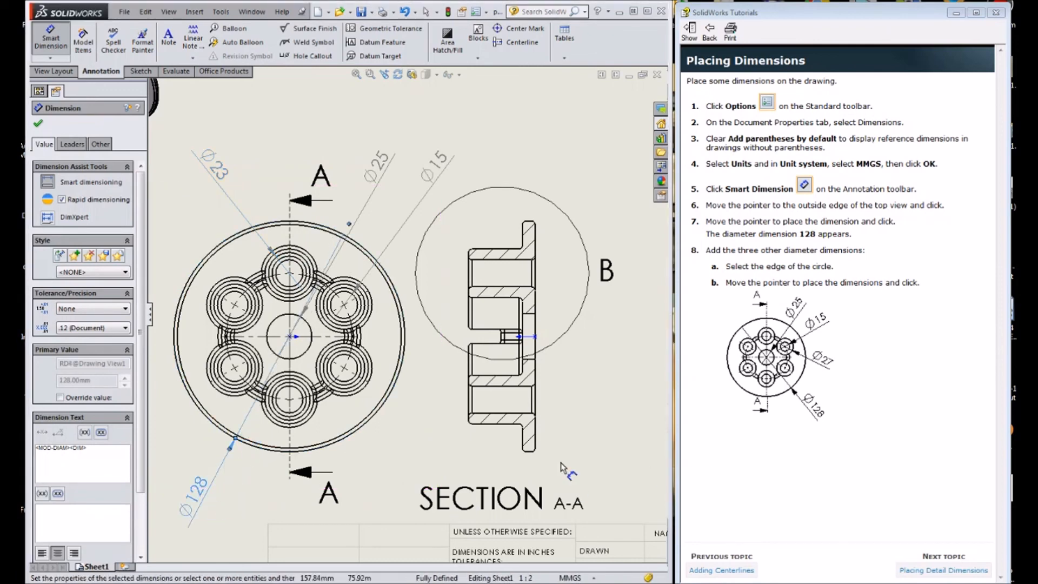
key("Escape")
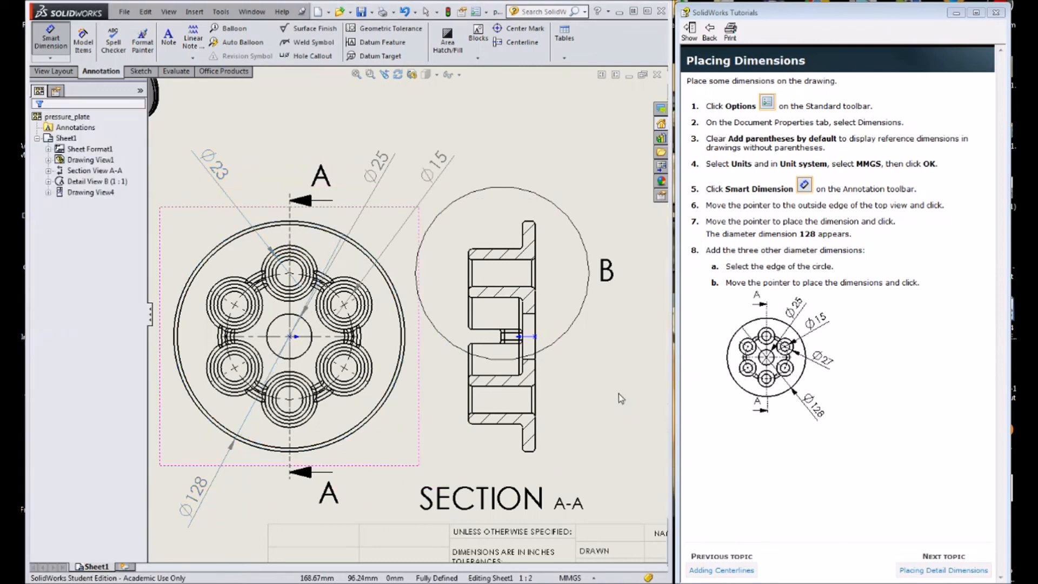
Advance to the Placing Detail Dimensions lesson and dimension the overall width in detail view B, placing it above the view.
left_click(938, 571)
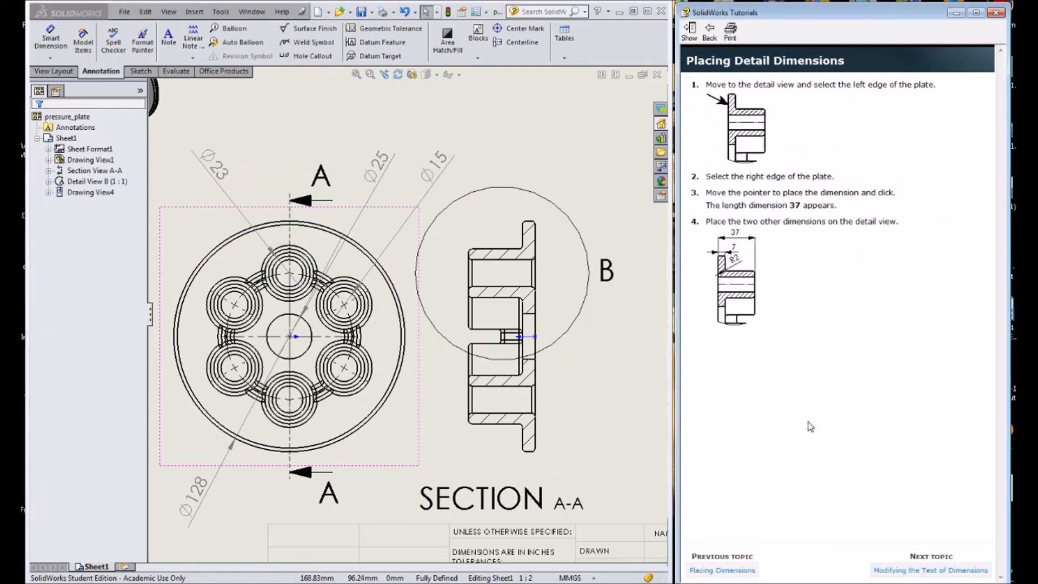
left_click(595, 328)
scroll(601, 349, "up", 5)
scroll(562, 239, "down", 4)
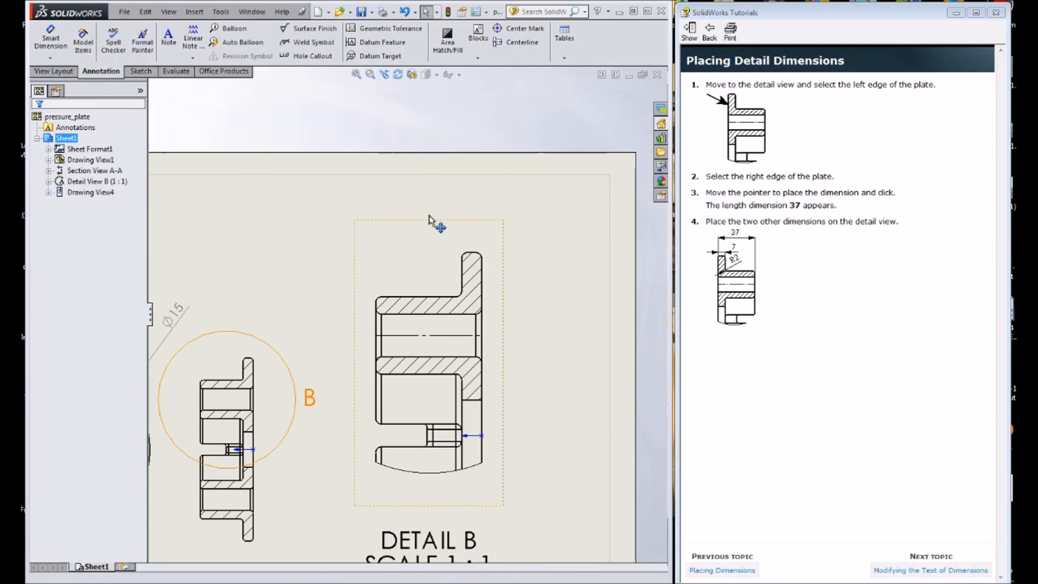
left_click(50, 38)
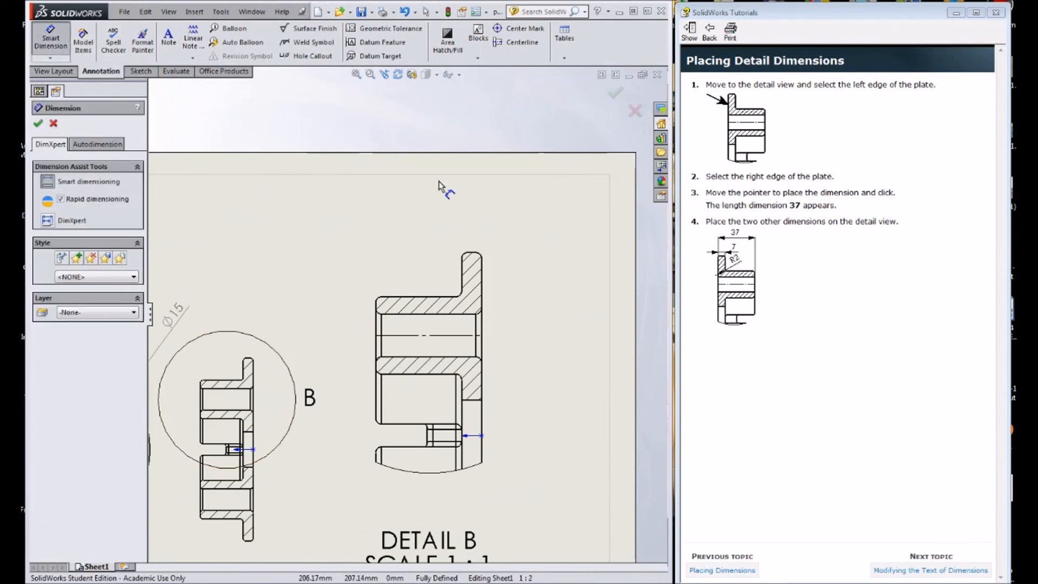
left_click(377, 360)
left_click(482, 276)
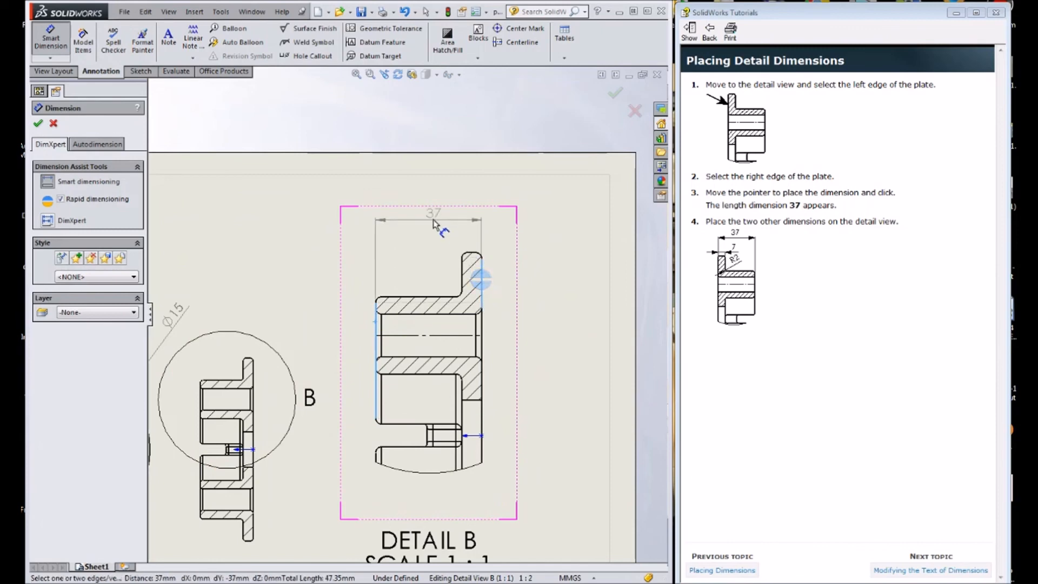
left_click(439, 214)
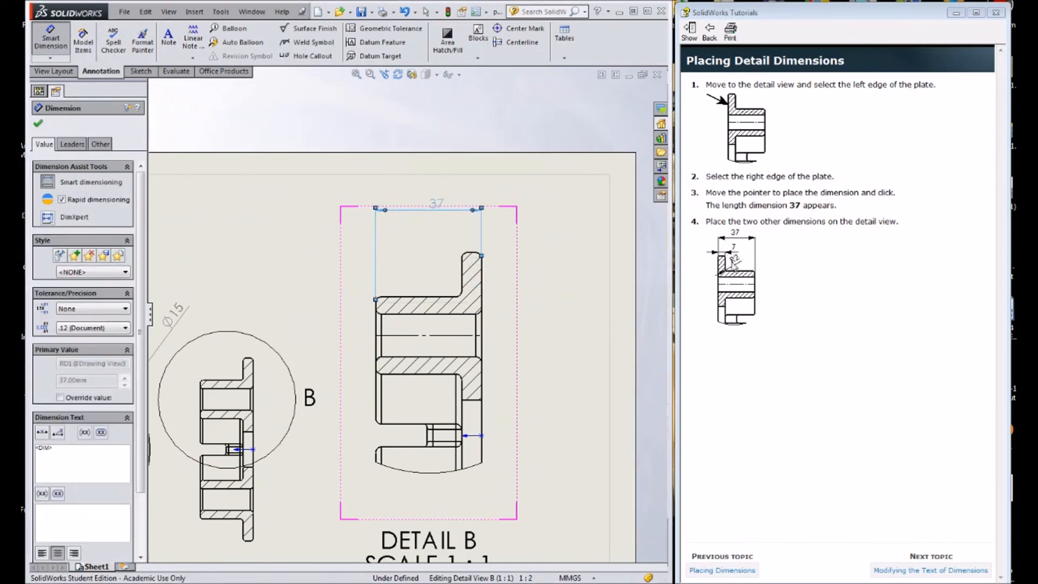
Dimension the flange's thickness and the fillet radius between flange and boss in detail view B.
left_click(481, 279)
left_click(474, 241)
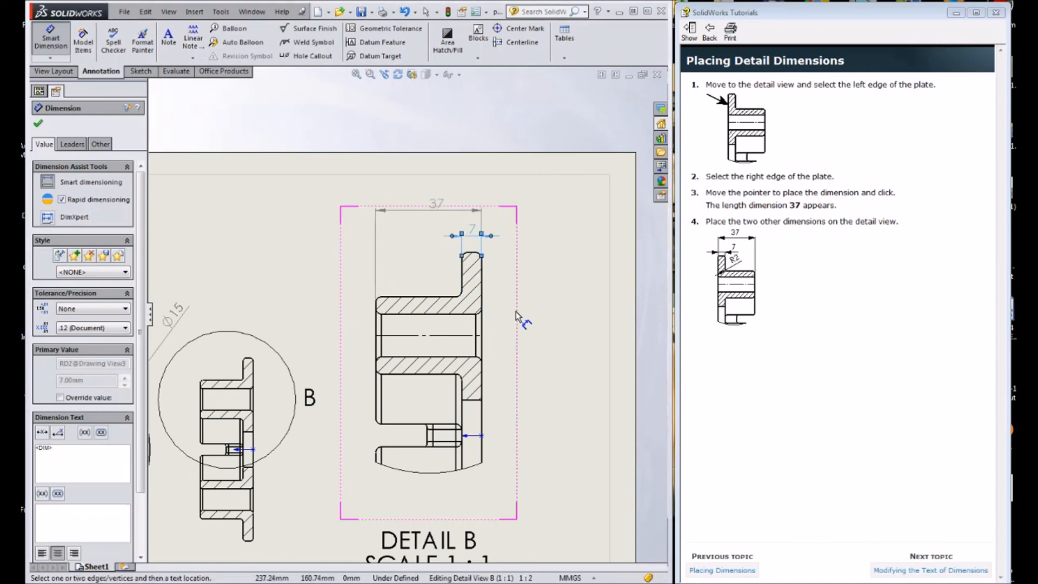
left_click(463, 298)
left_click(436, 266)
left_click(710, 441)
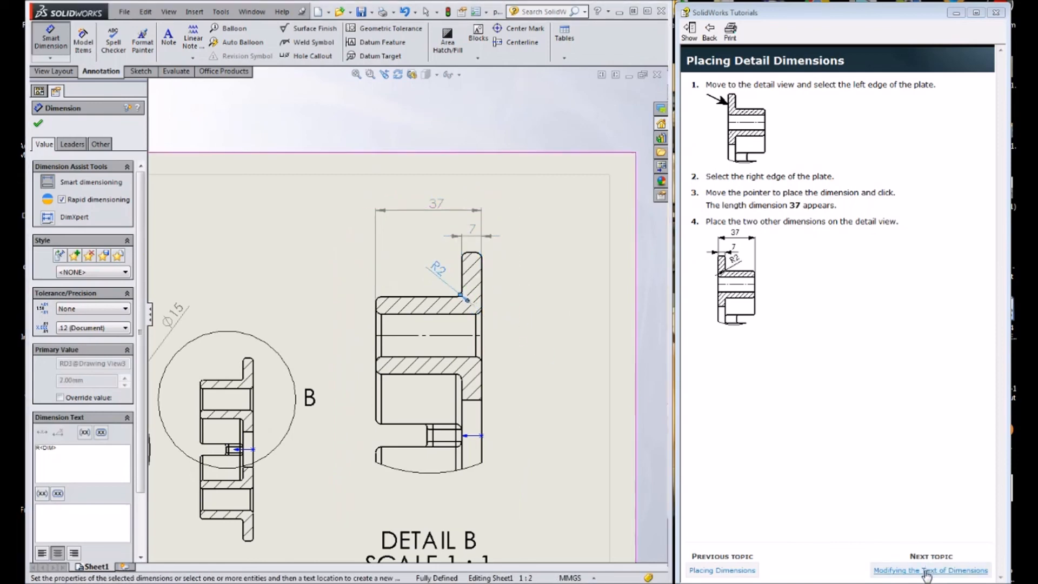
Advance to the Modifying the Text of Dimensions lesson and append THRU to the center hole's diameter dimension in the top view.
left_click(925, 570)
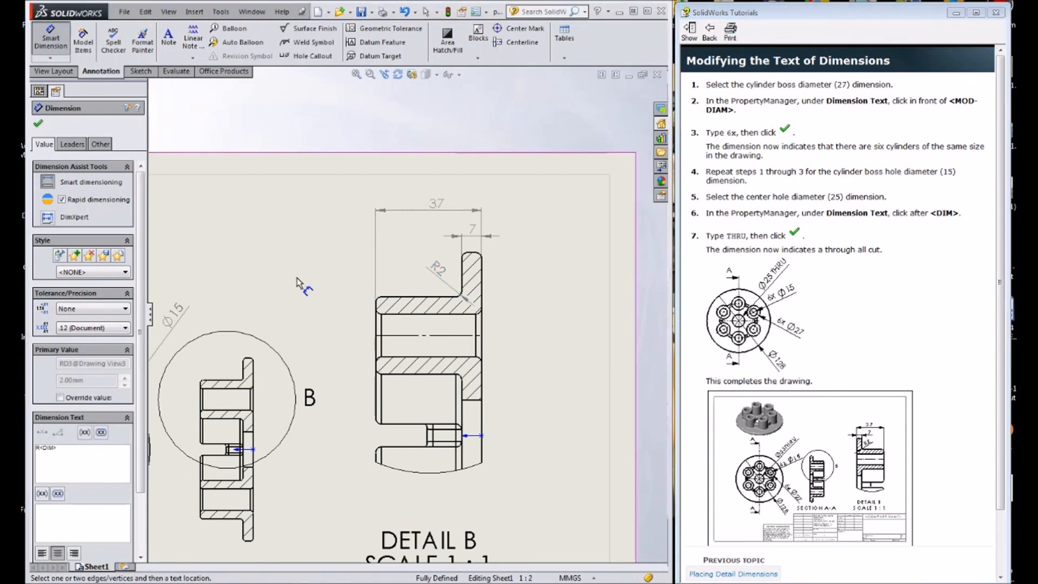
scroll(445, 307, "up", 3)
scroll(297, 355, "down", 2)
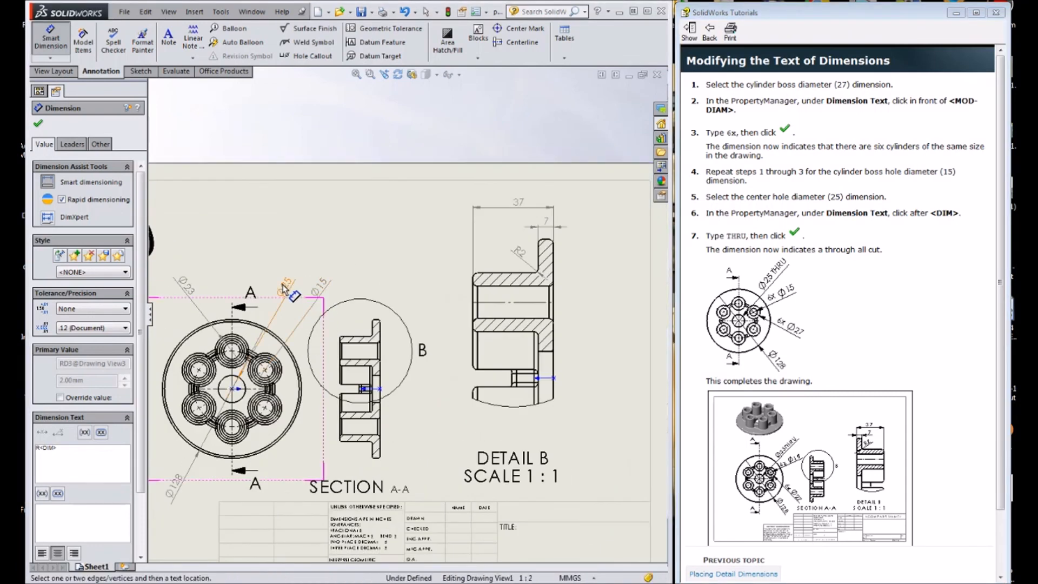
left_click(298, 290)
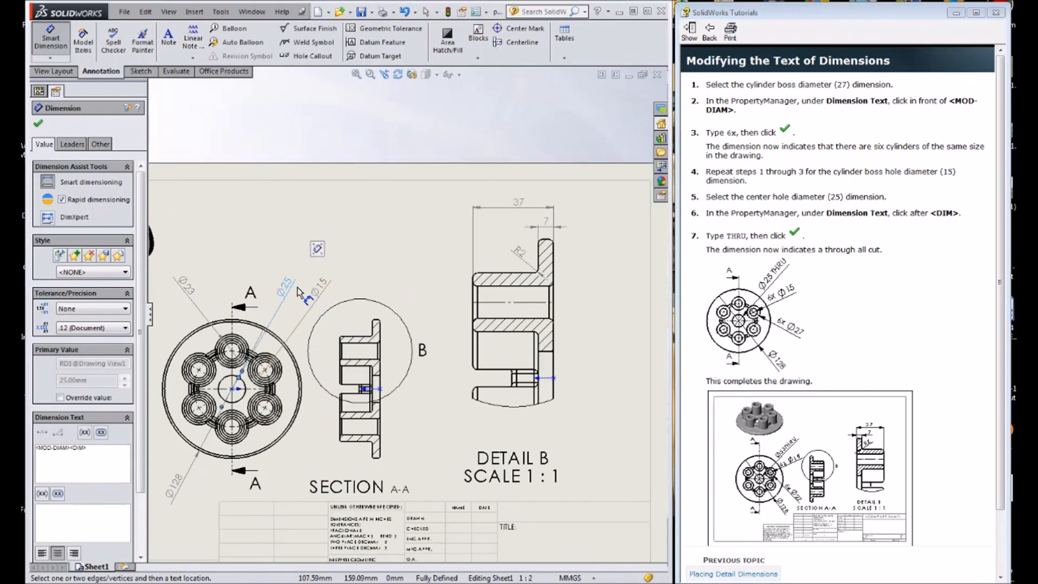
key("Escape")
left_click(296, 285)
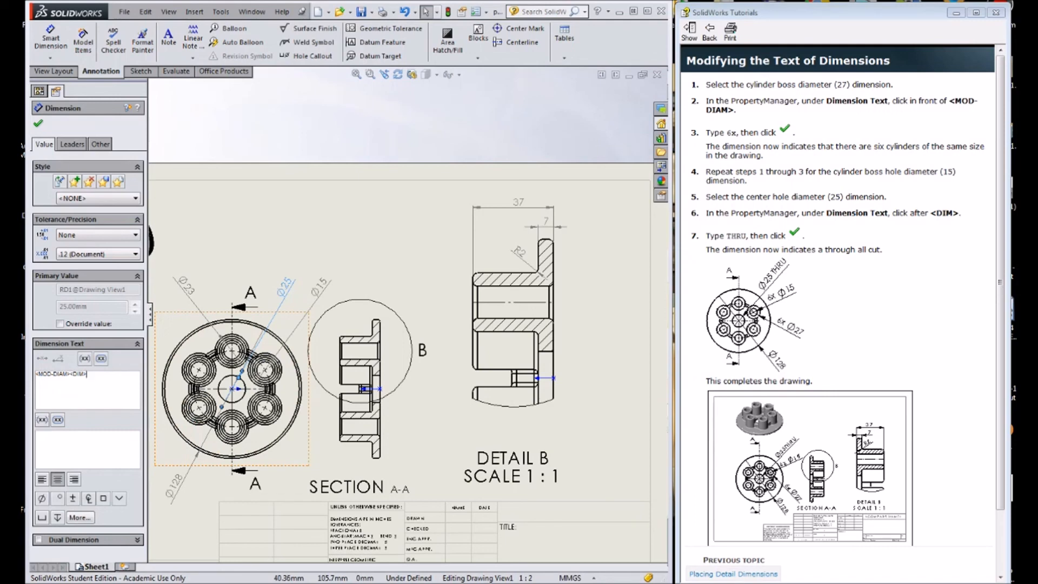
type("THRU")
left_click(38, 124)
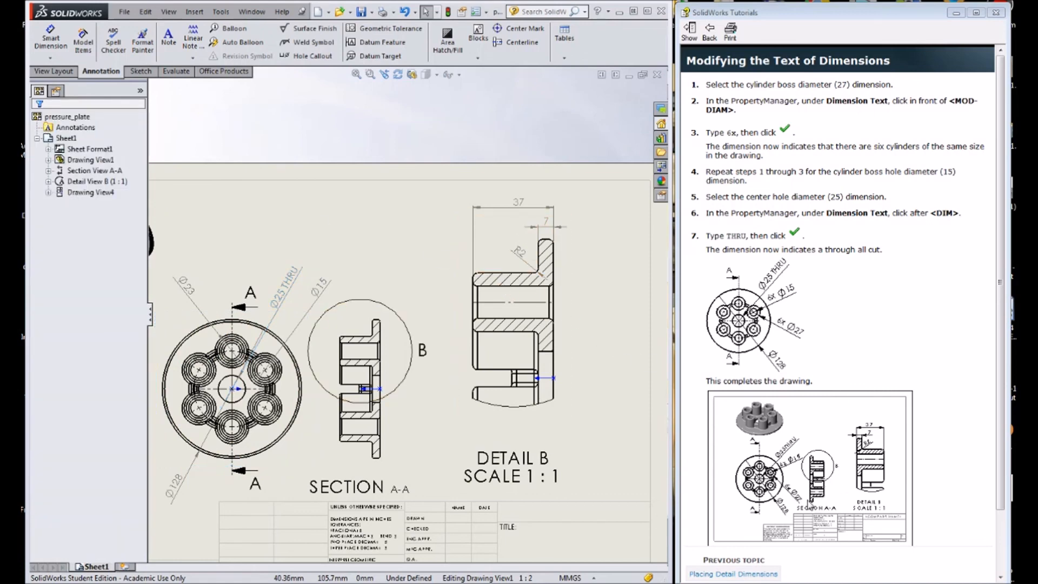
Add the prefix 6X to the boss hole's 15 mm diameter dimension in the top view.
left_click(325, 284)
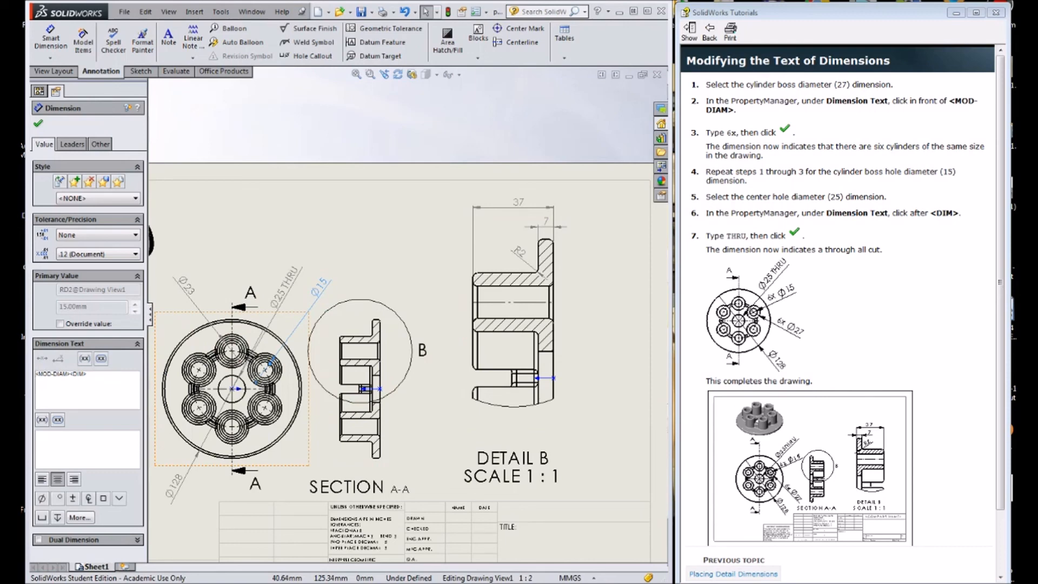
type("6X")
left_click(38, 124)
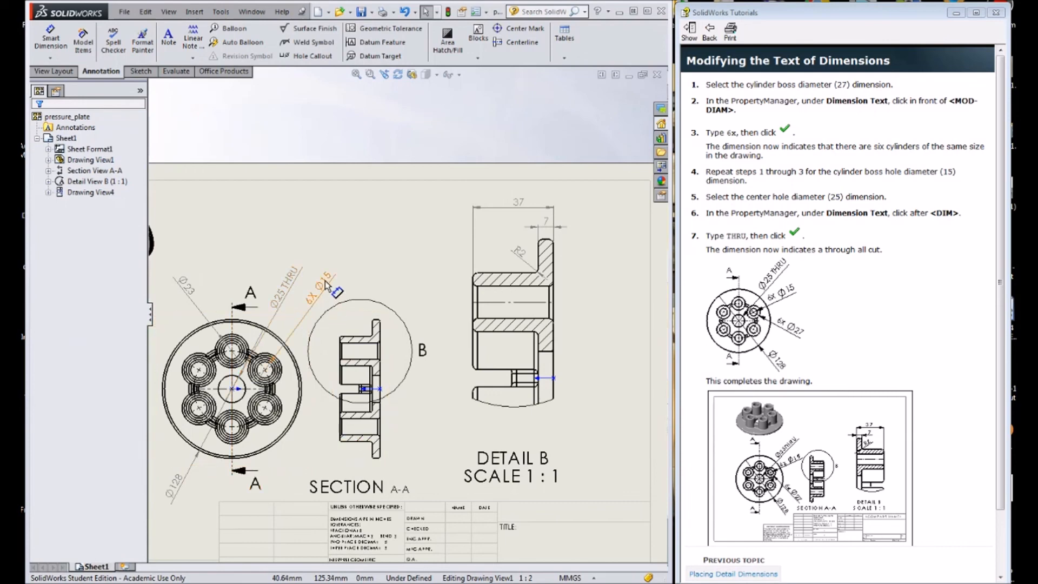
Add the prefix 6X to the cylinder boss's outer diameter dimension in the top view.
left_click(186, 285)
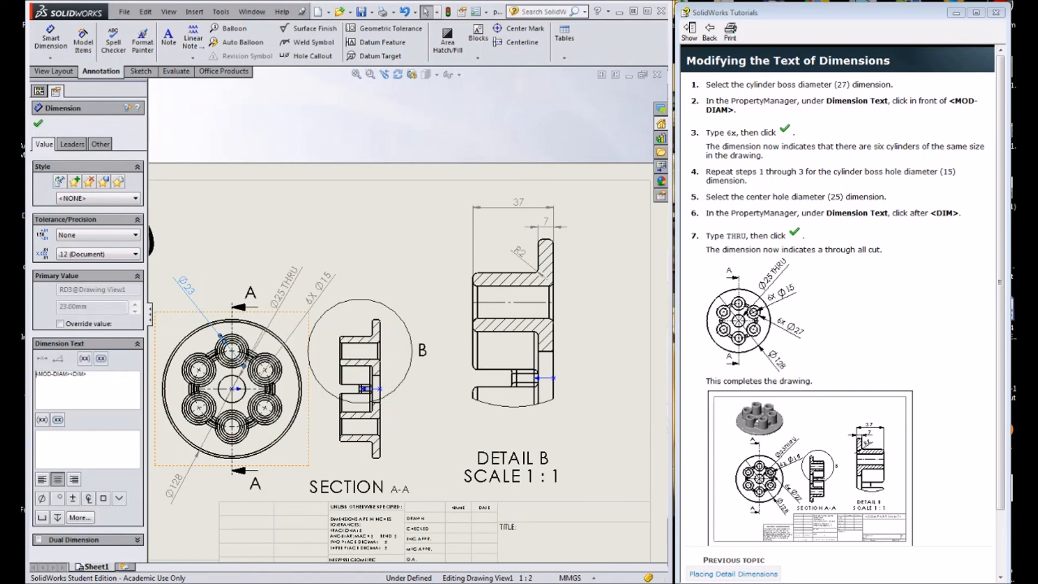
type("6X")
left_click(38, 123)
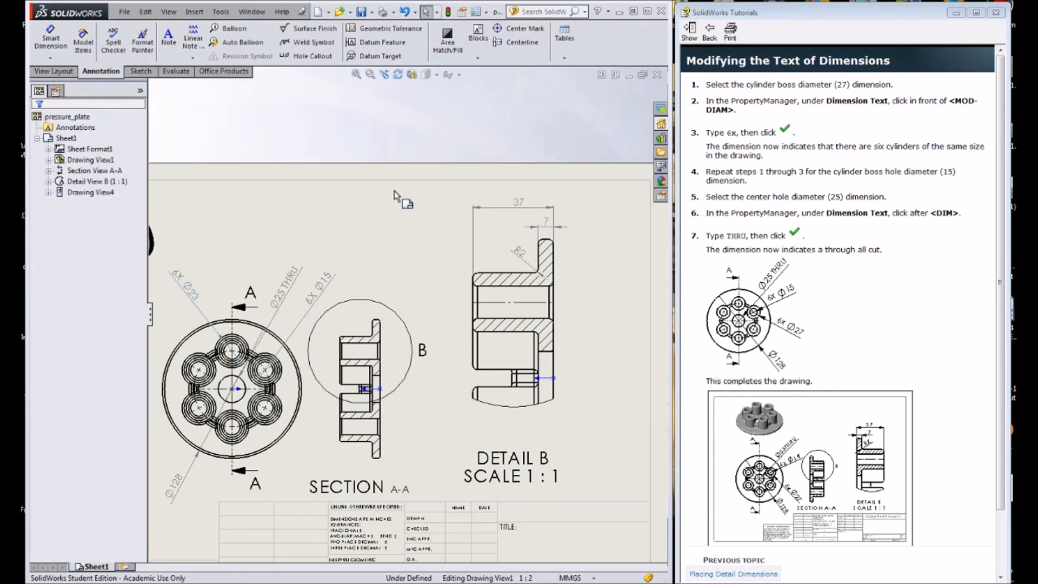
left_click(385, 71)
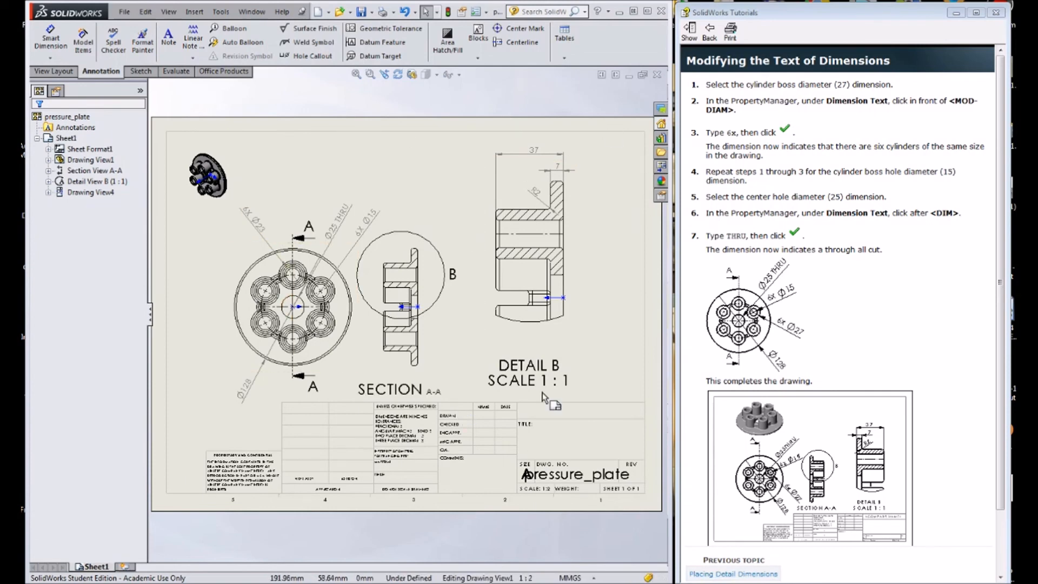
left_click(447, 265)
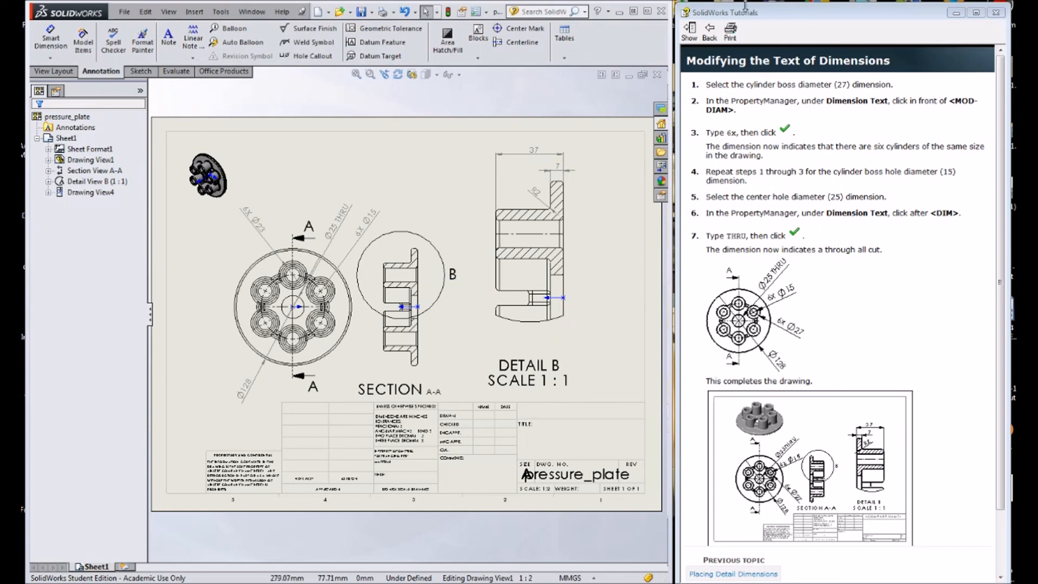